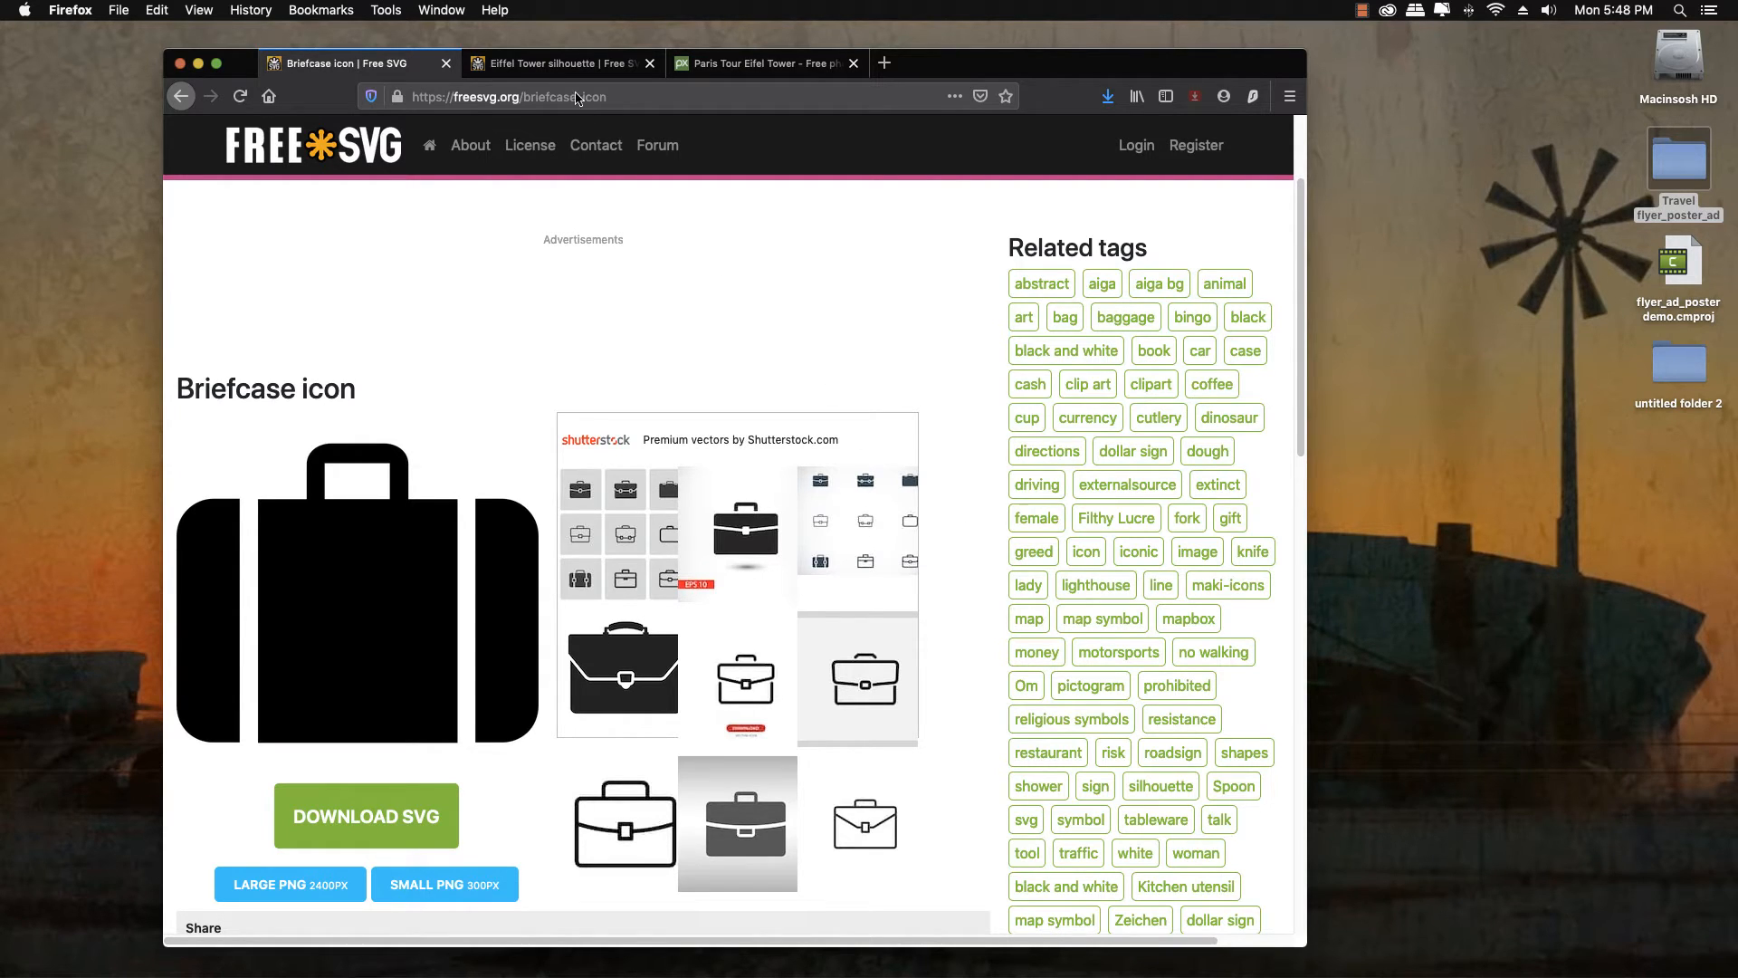
Look over the source pages for the Eiffel Tower silhouette and the Eiffel Tower photo
{"action": "left_click", "coordinate": [556, 66]}
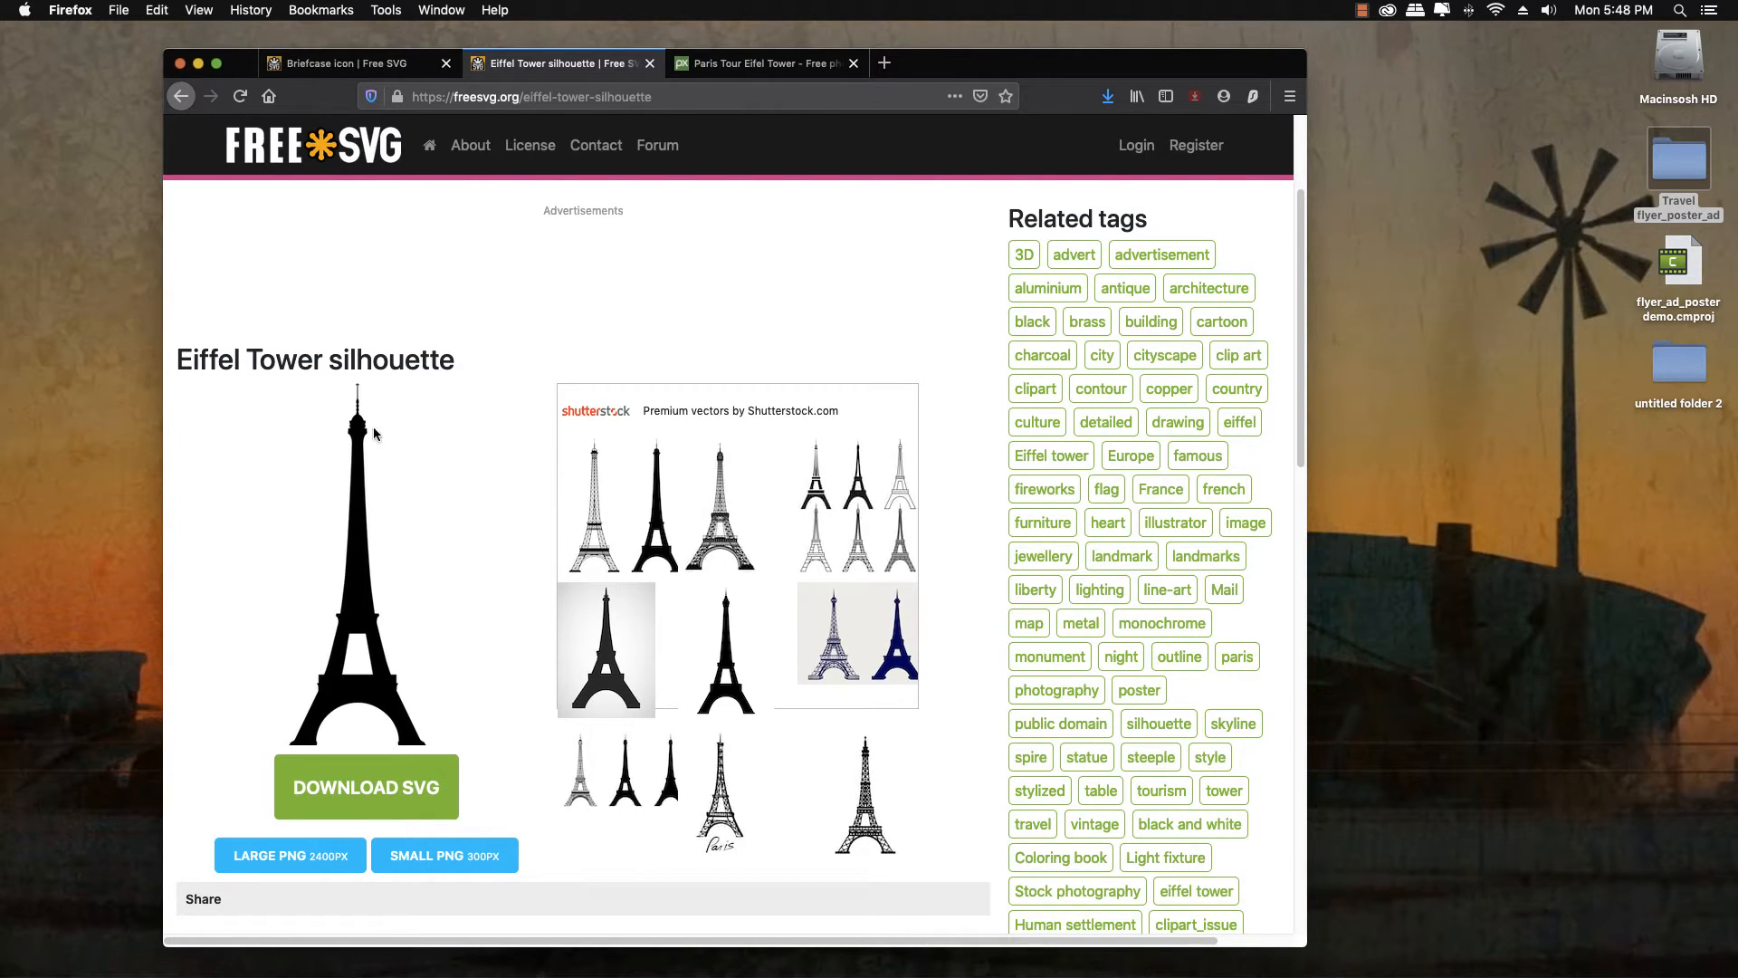
{"action": "left_click", "coordinate": [721, 65]}
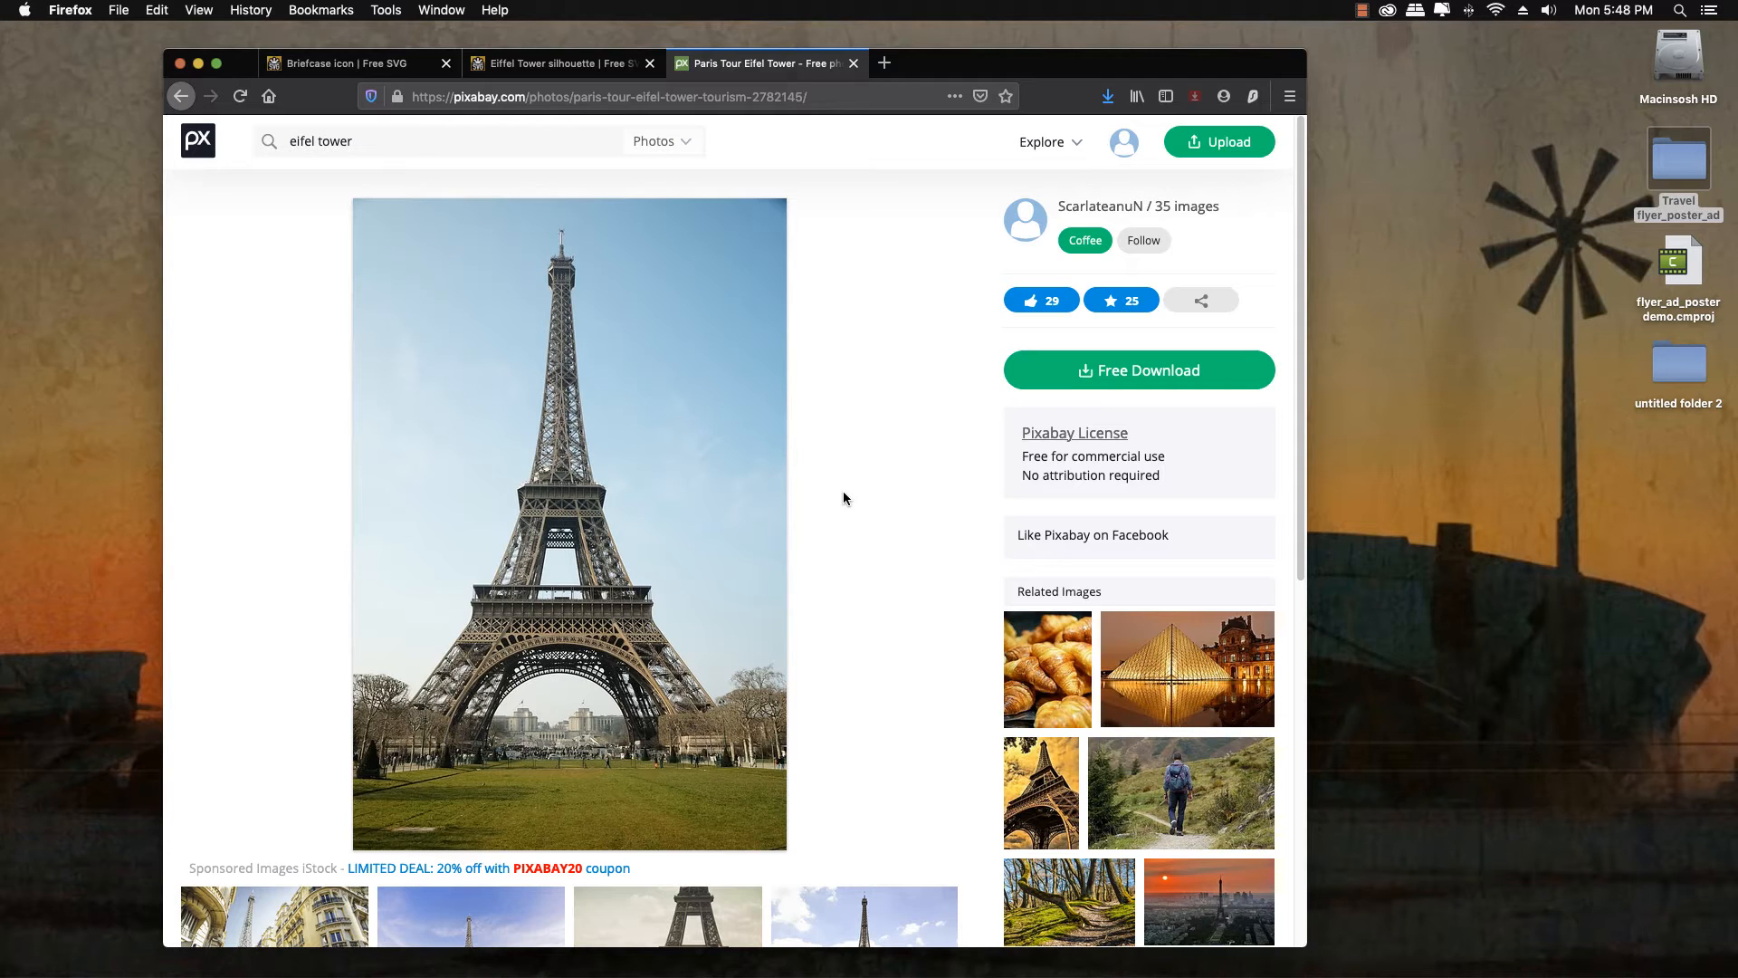
Switch to InDesign and examine the stacked Dream Travel logo on the flyer up close
{"action": "key", "text": "ctrl+Left"}
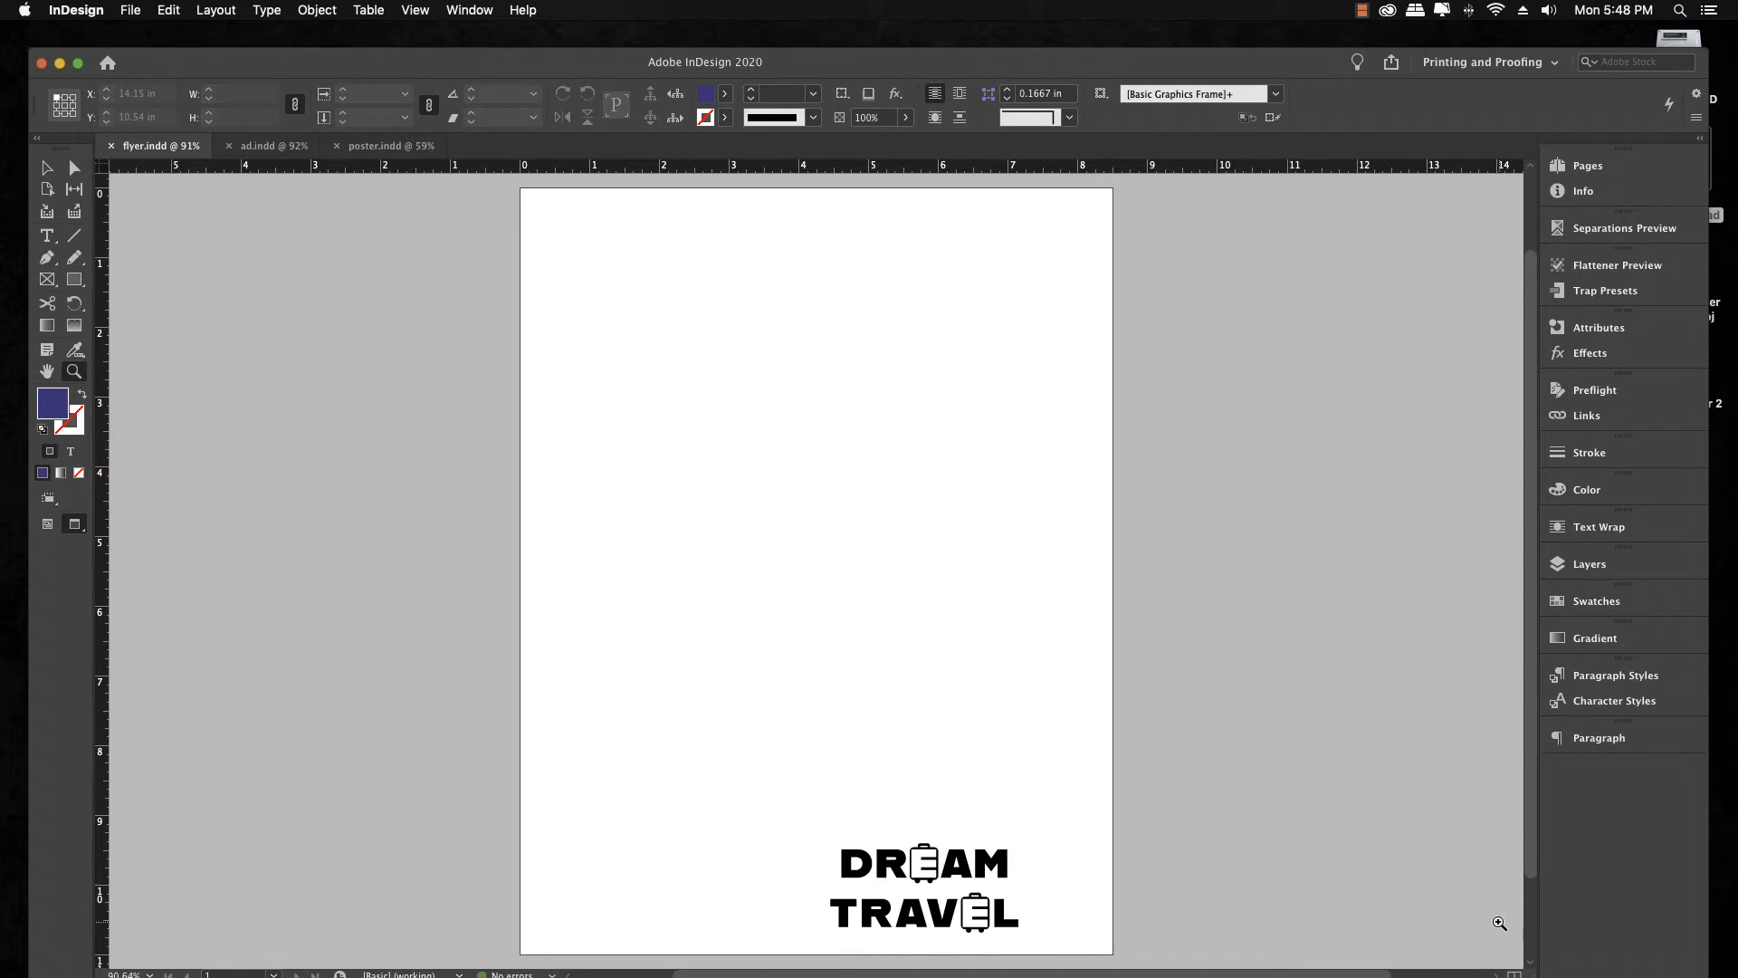
{"action": "left_click_drag", "start_coordinate": [765, 820], "coordinate": [1067, 958]}
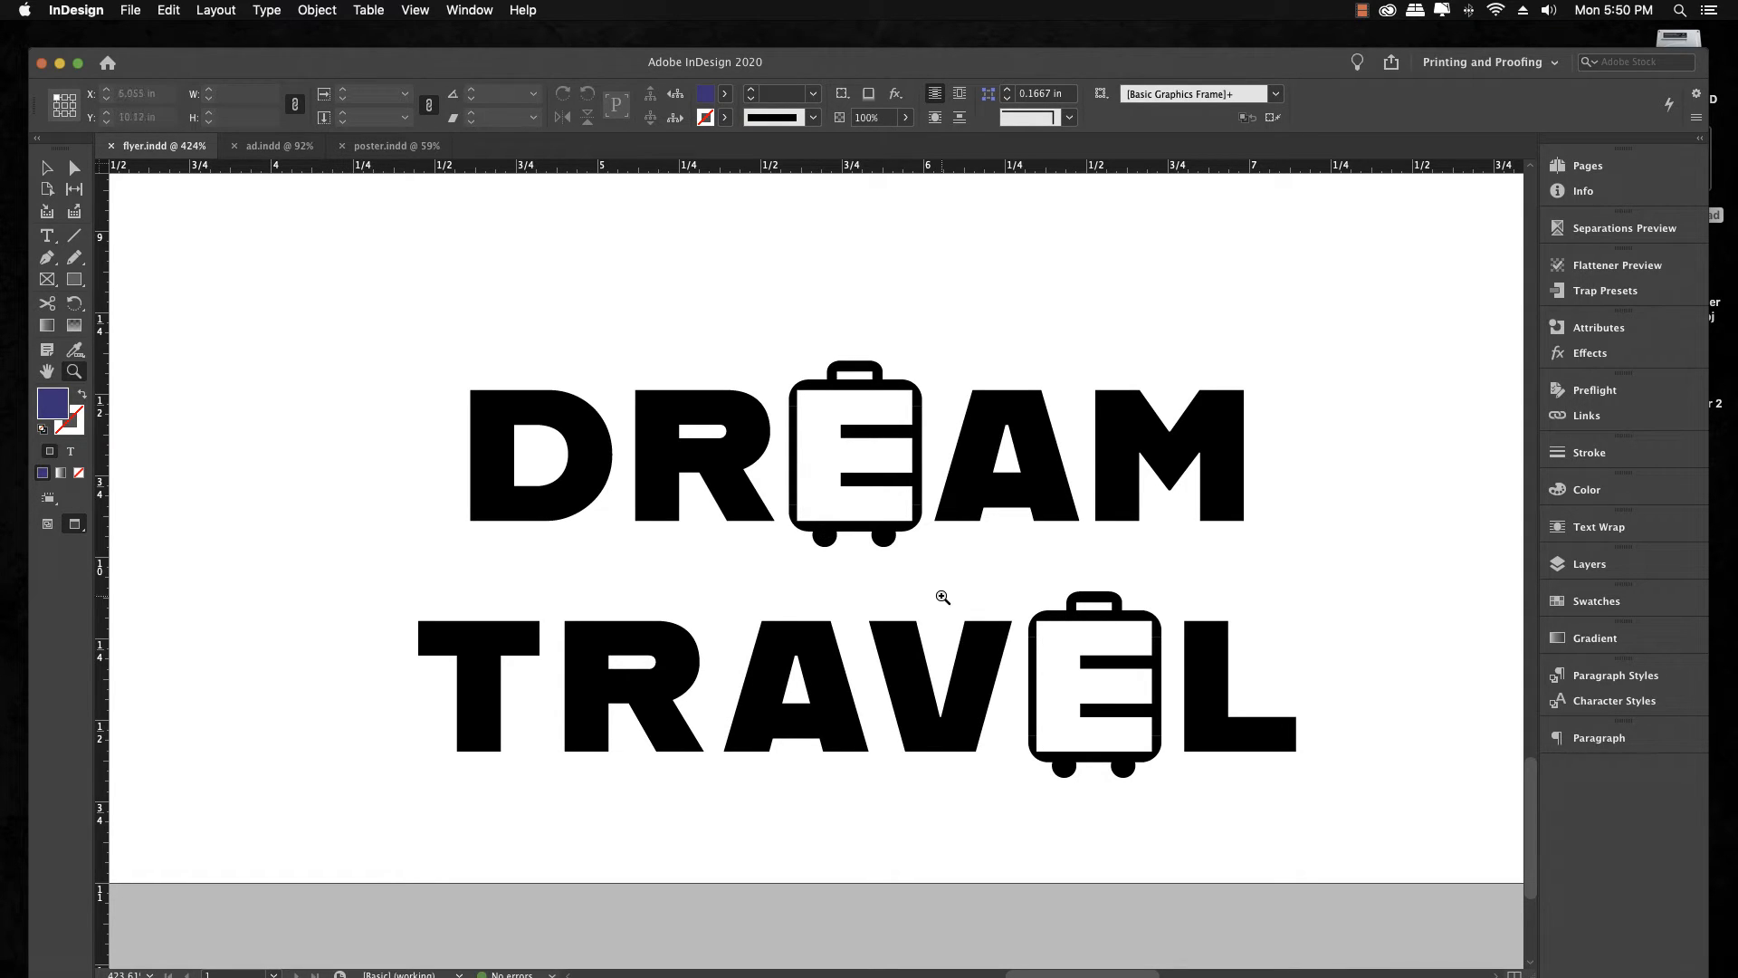
{"action": "key", "text": "super+0"}
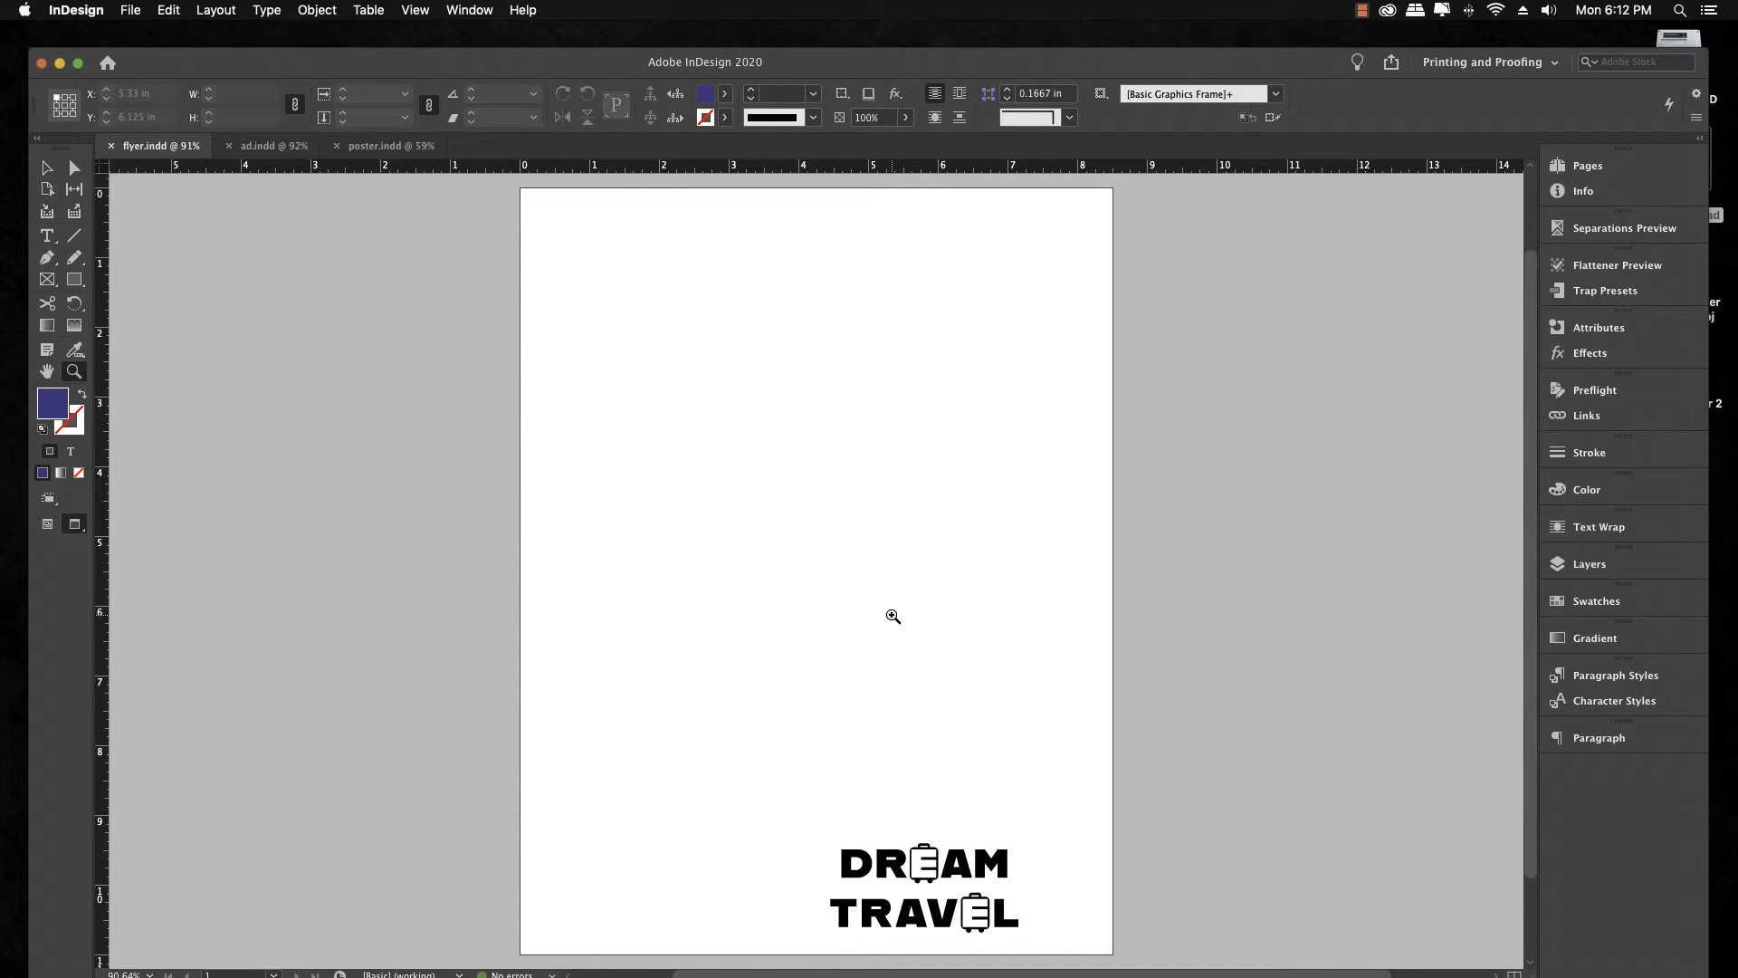
Leave preview mode and delete the one-line Dream Travel logo from the pasteboard beside the flyer
{"action": "key", "text": "w"}
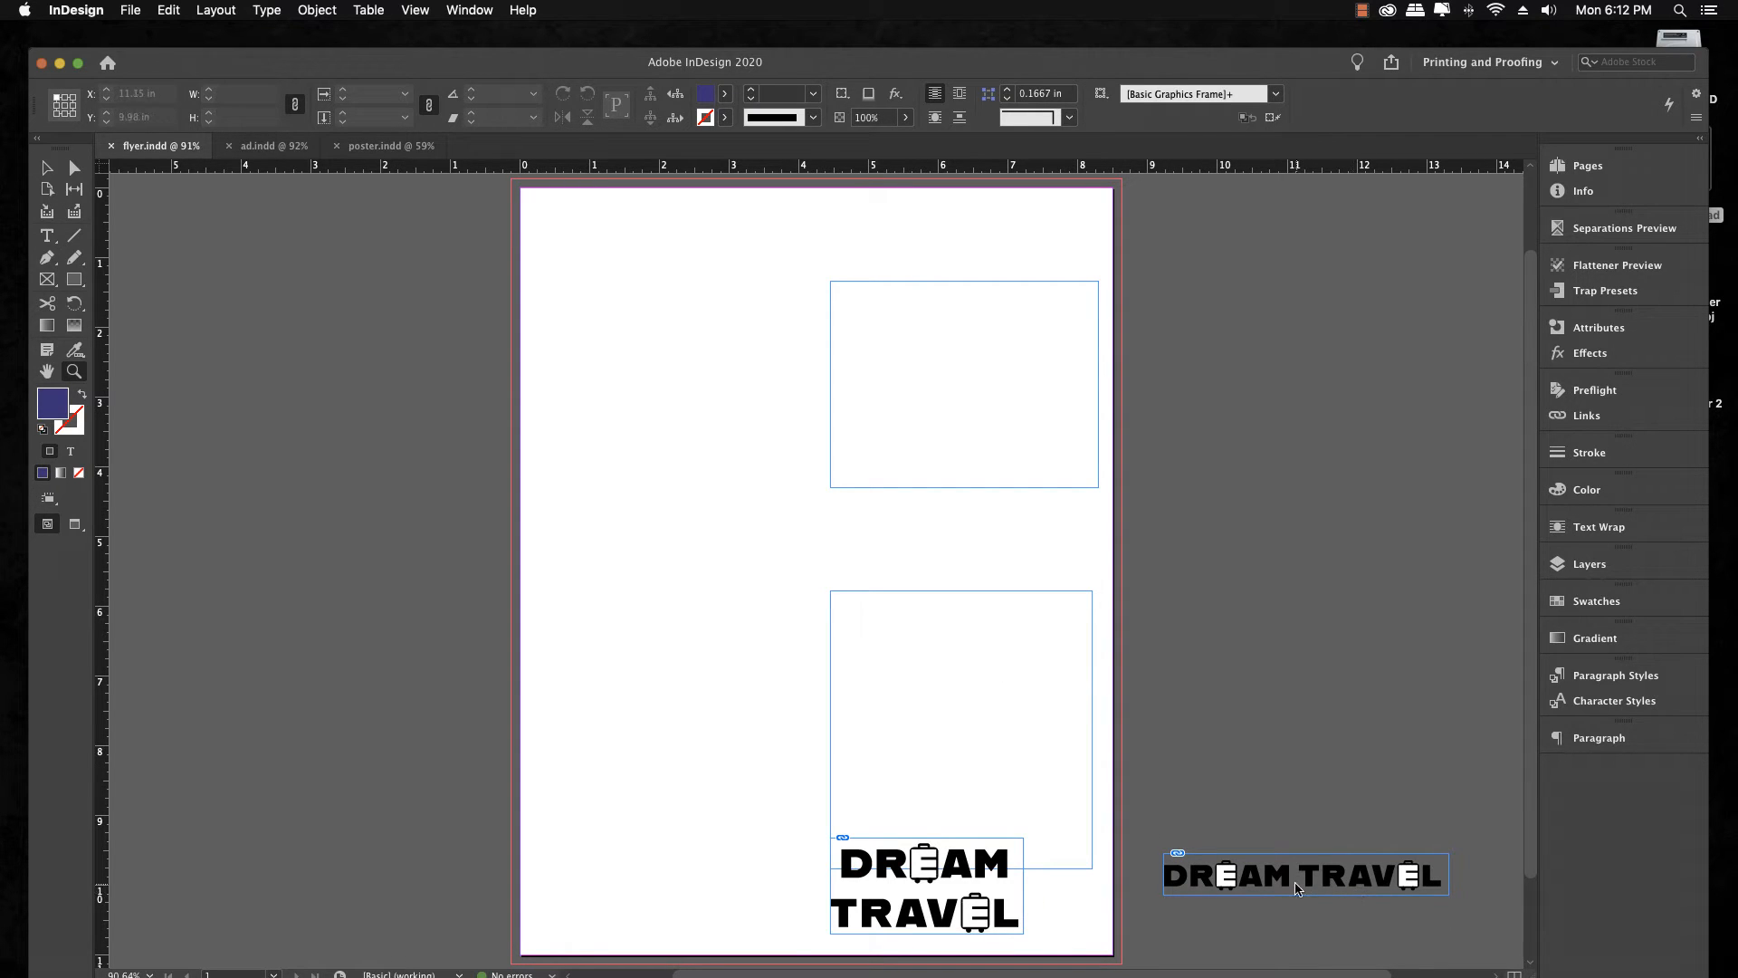
{"action": "left_click", "coordinate": [1323, 884]}
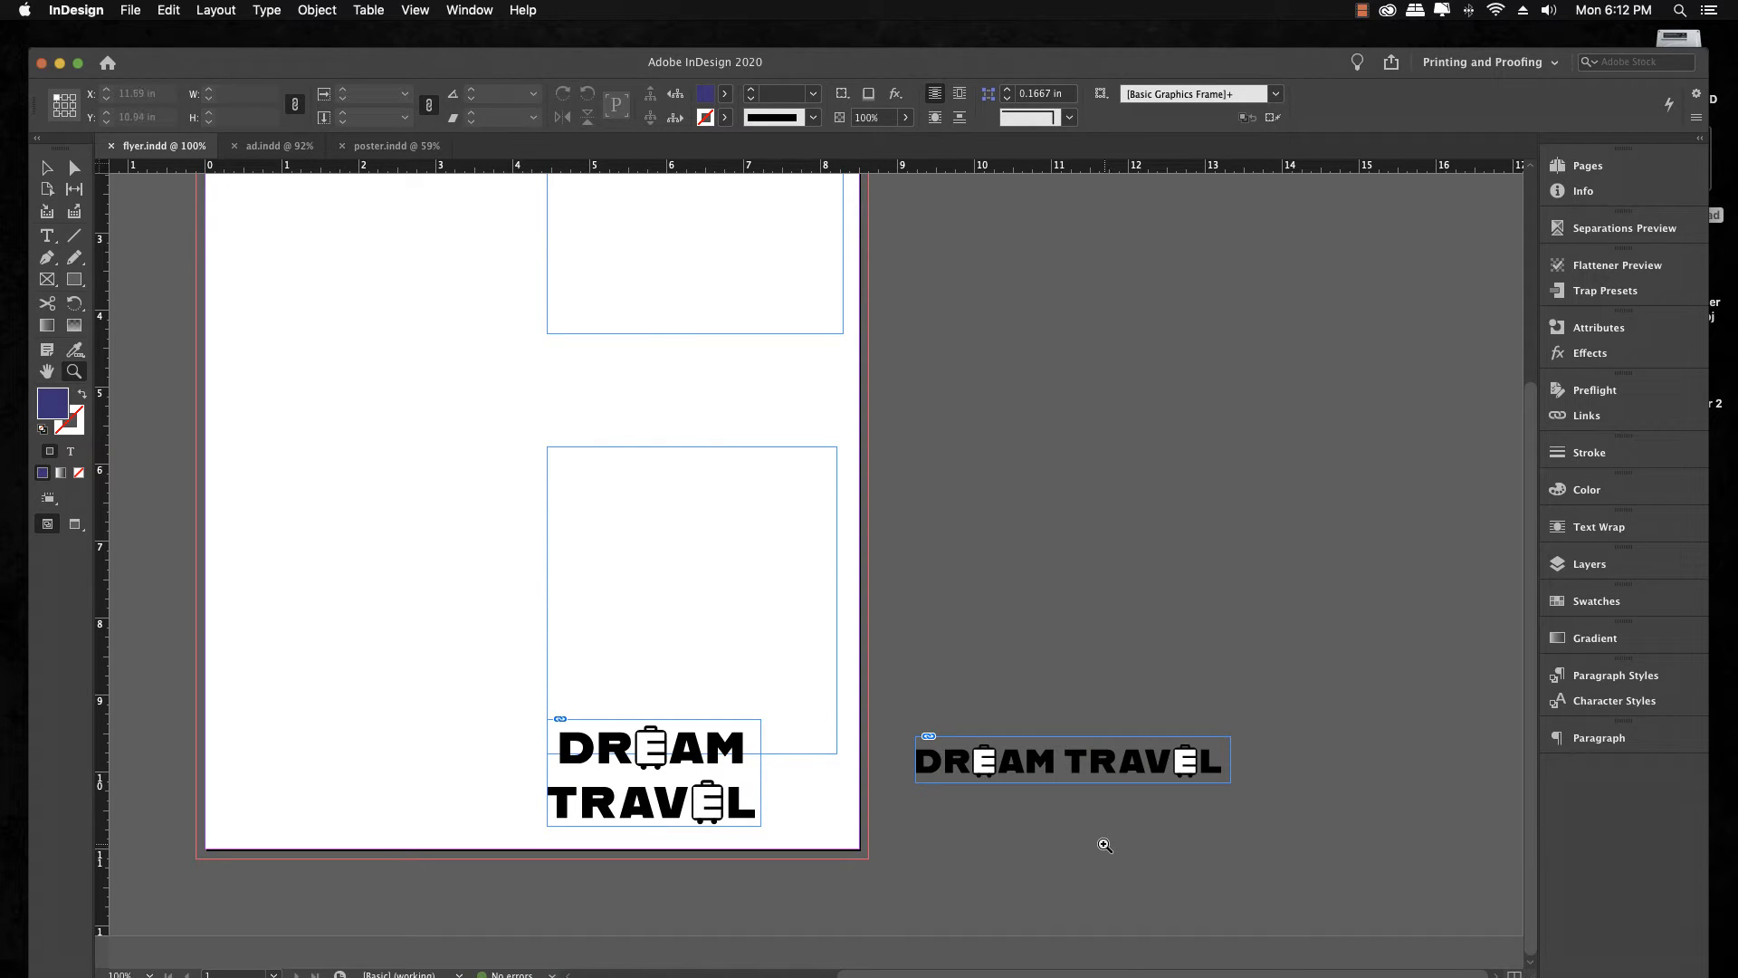
{"action": "key", "text": "v"}
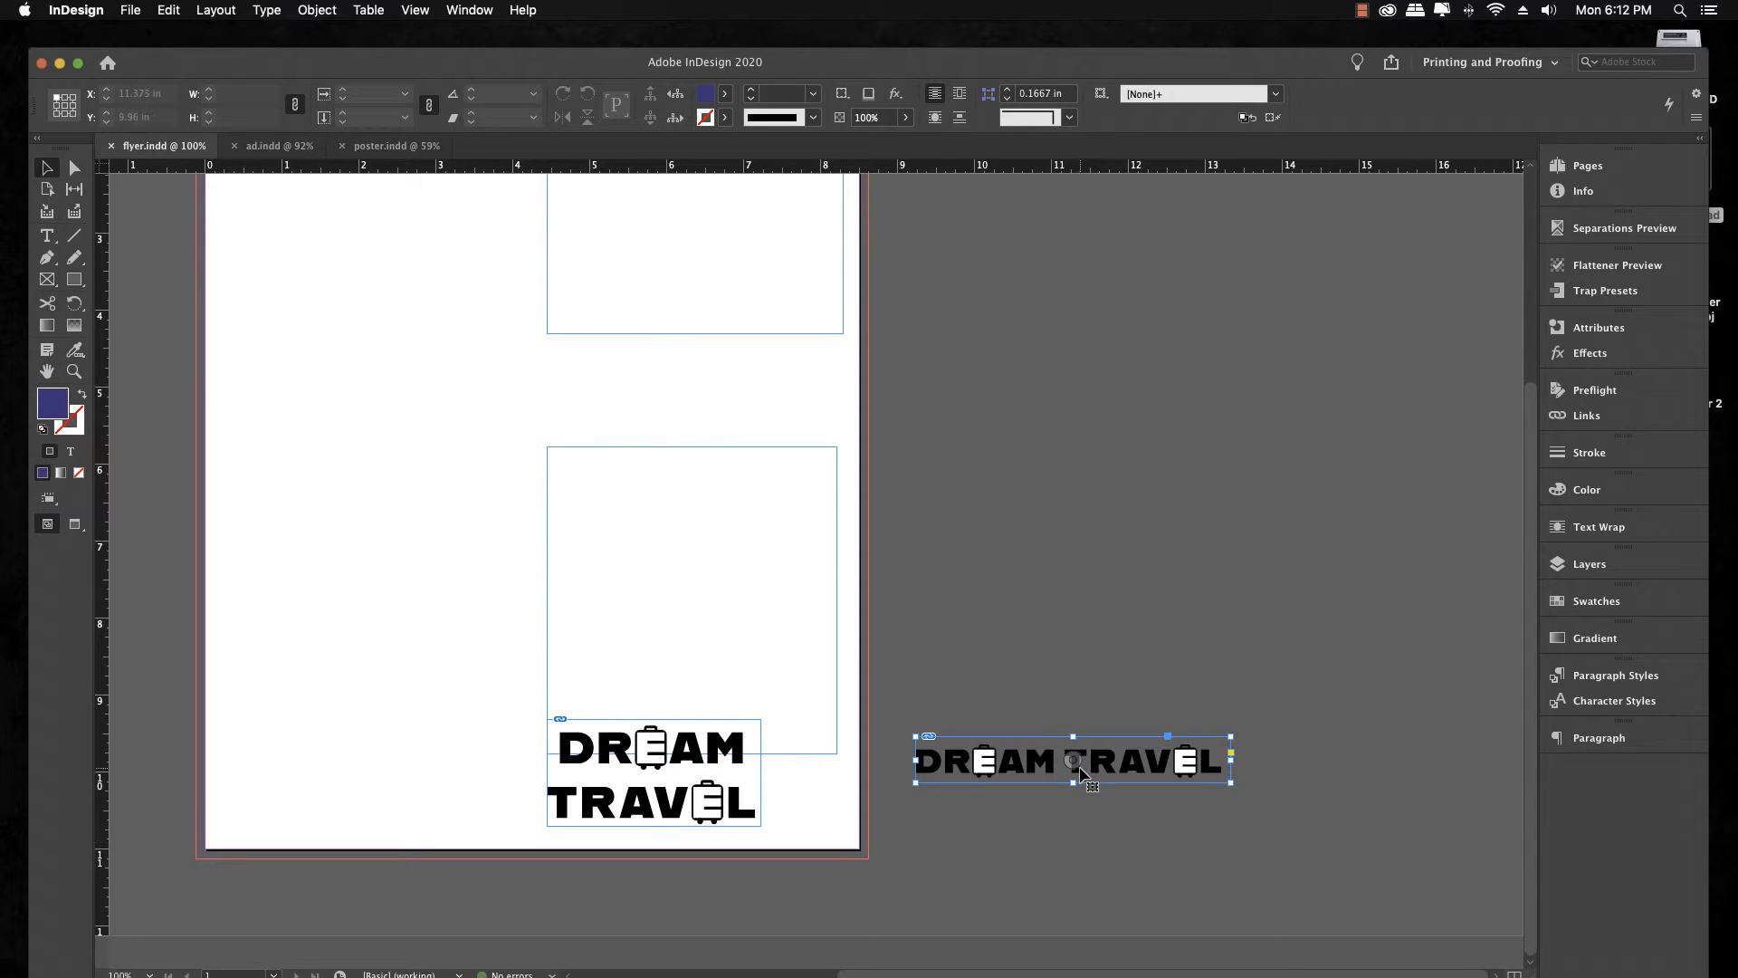
{"action": "left_click_drag", "start_coordinate": [1082, 777], "coordinate": [1067, 803]}
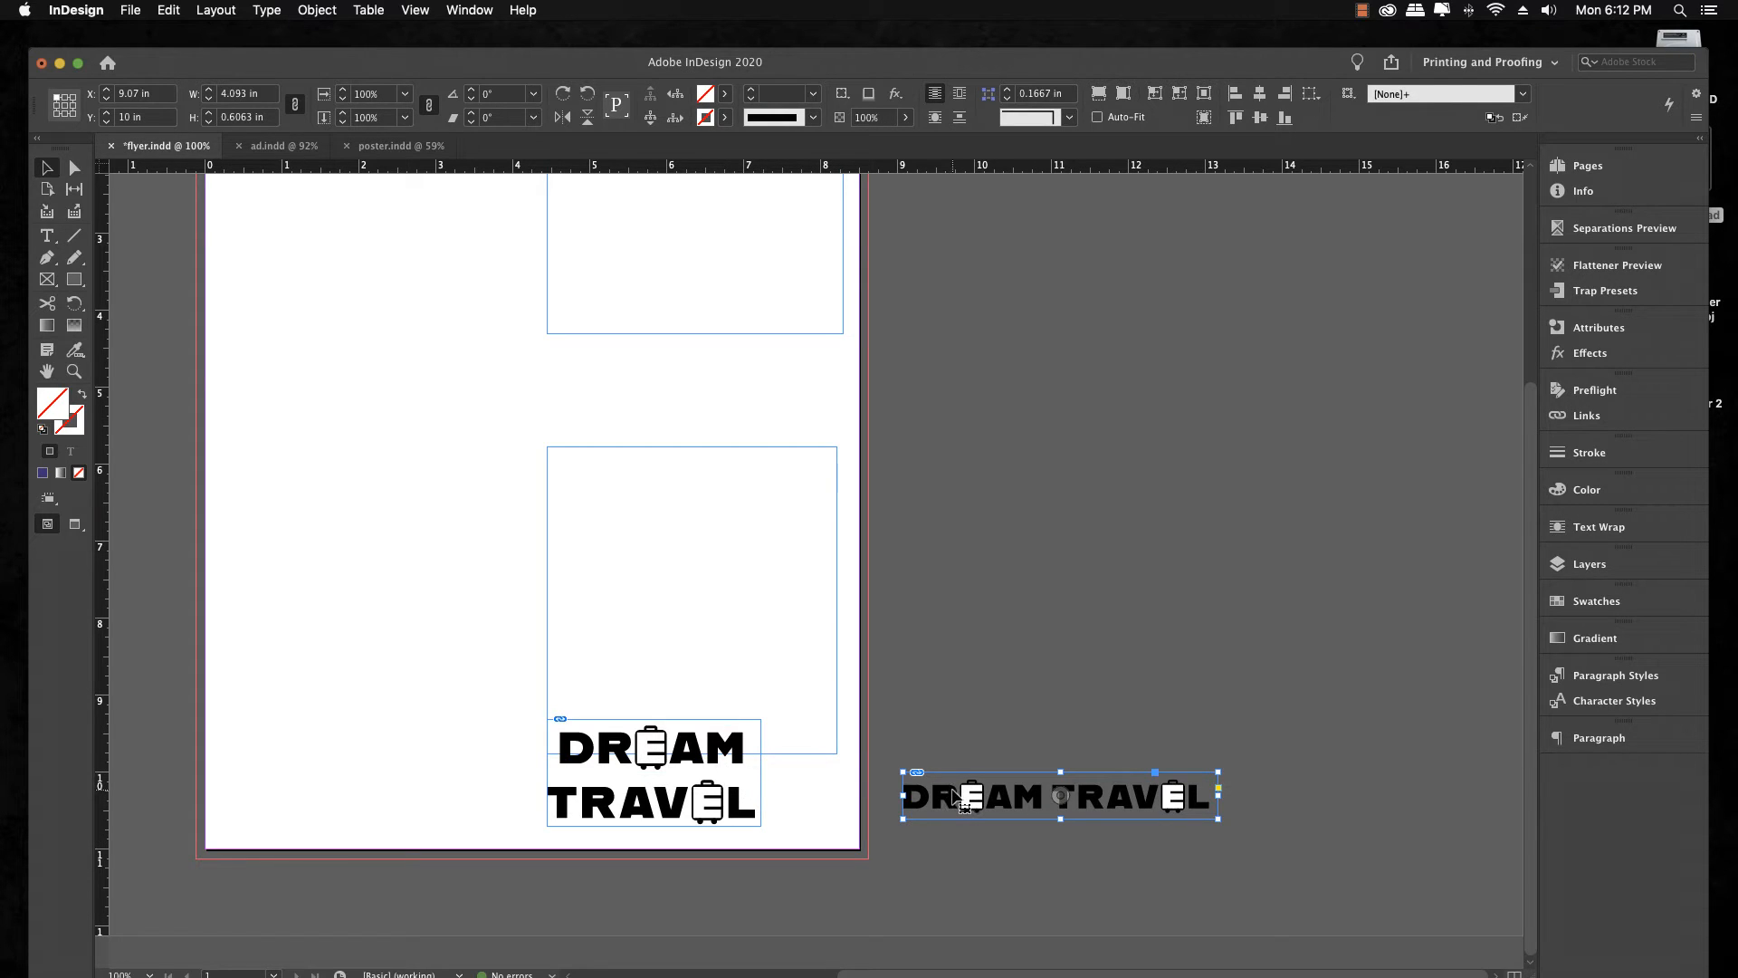
{"action": "key", "text": "Delete"}
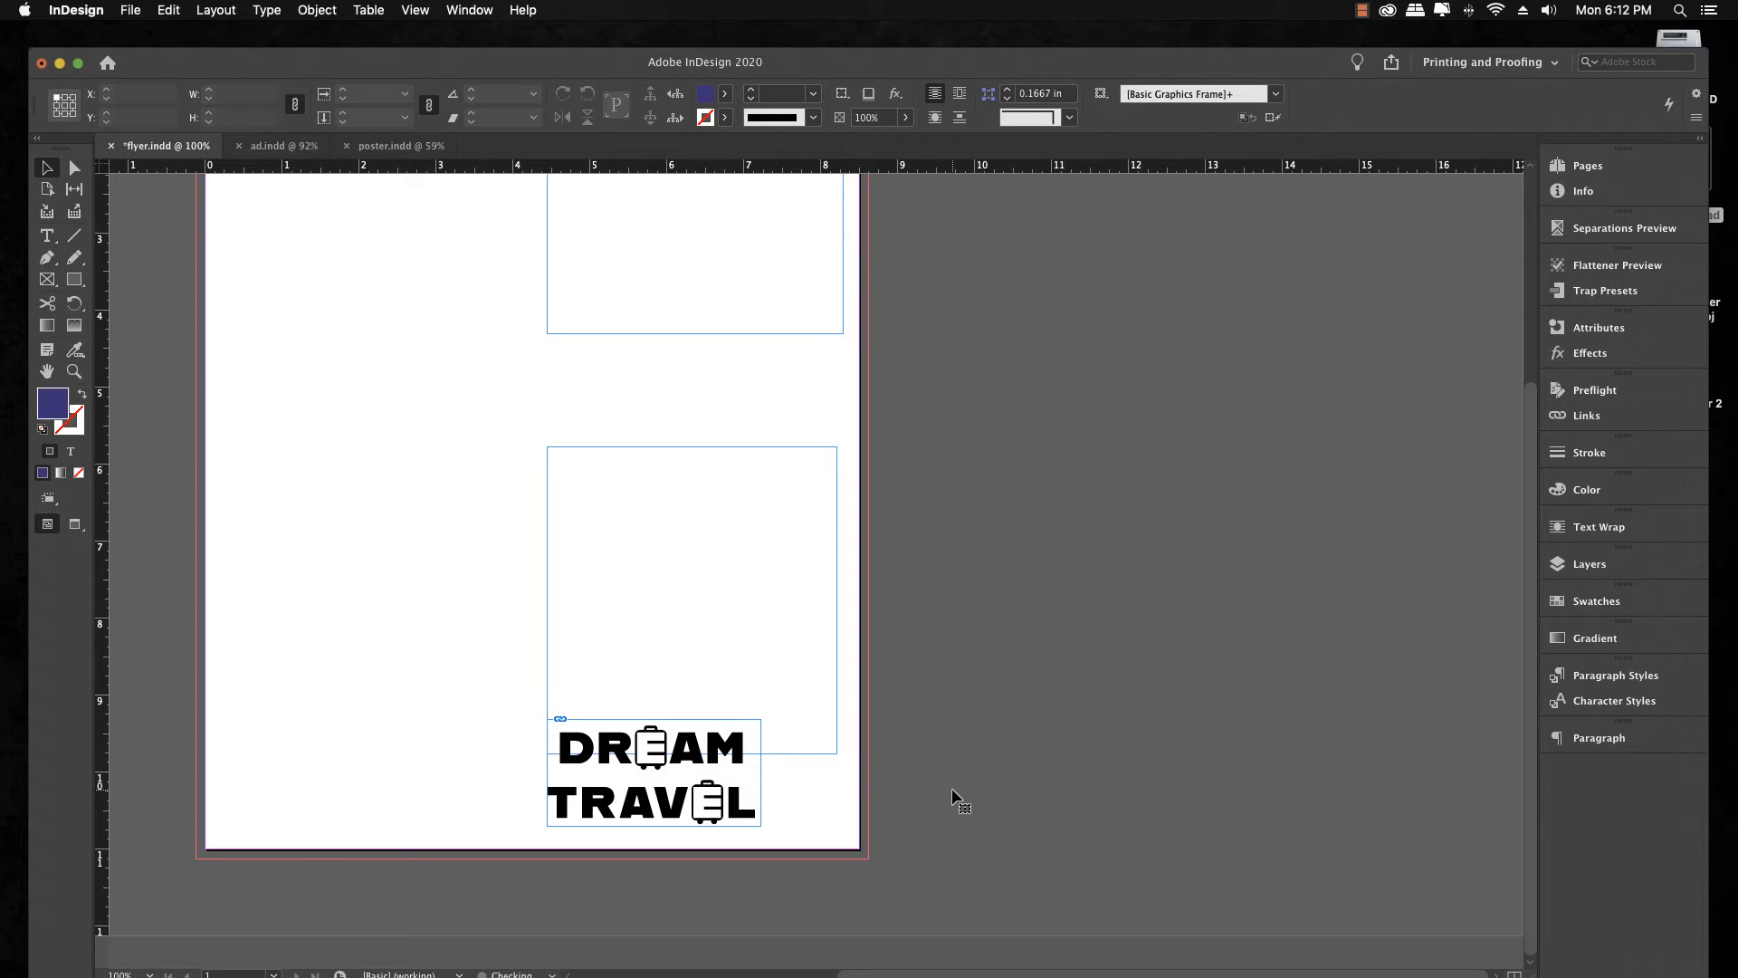
{"action": "key", "text": "super+0"}
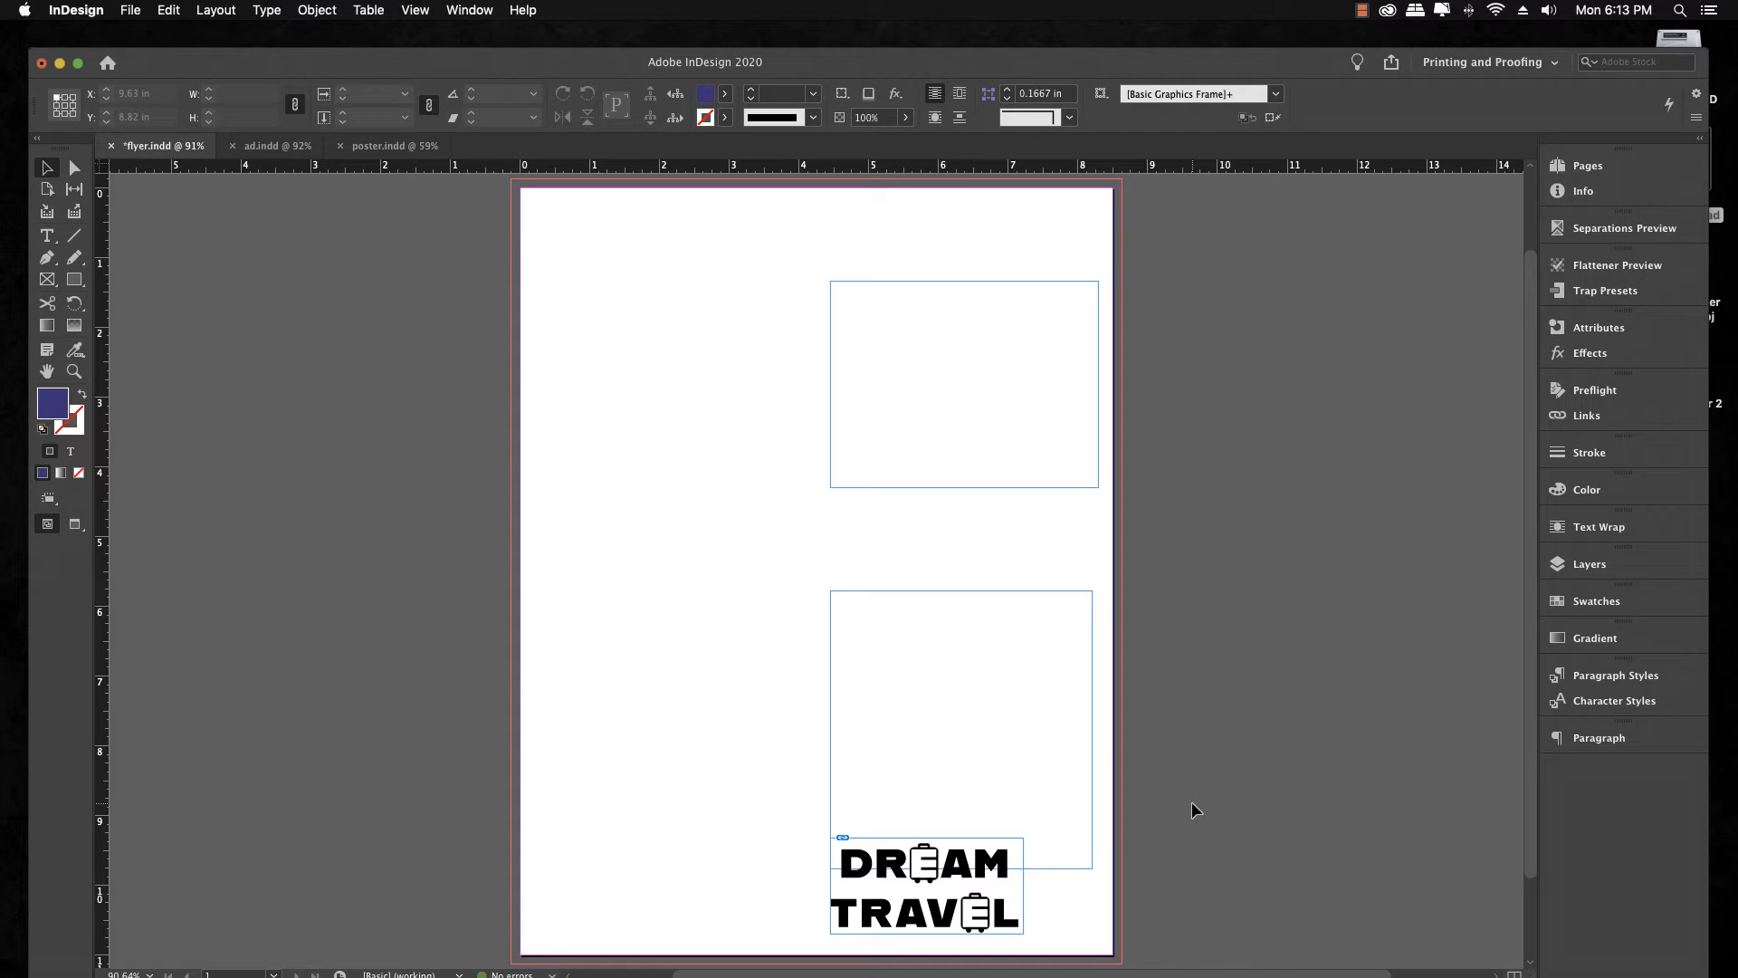
Switch to Firefox to view the Eiffel Tower silhouette page, and return to the flyer in InDesign
{"action": "key", "text": "ctrl+Right"}
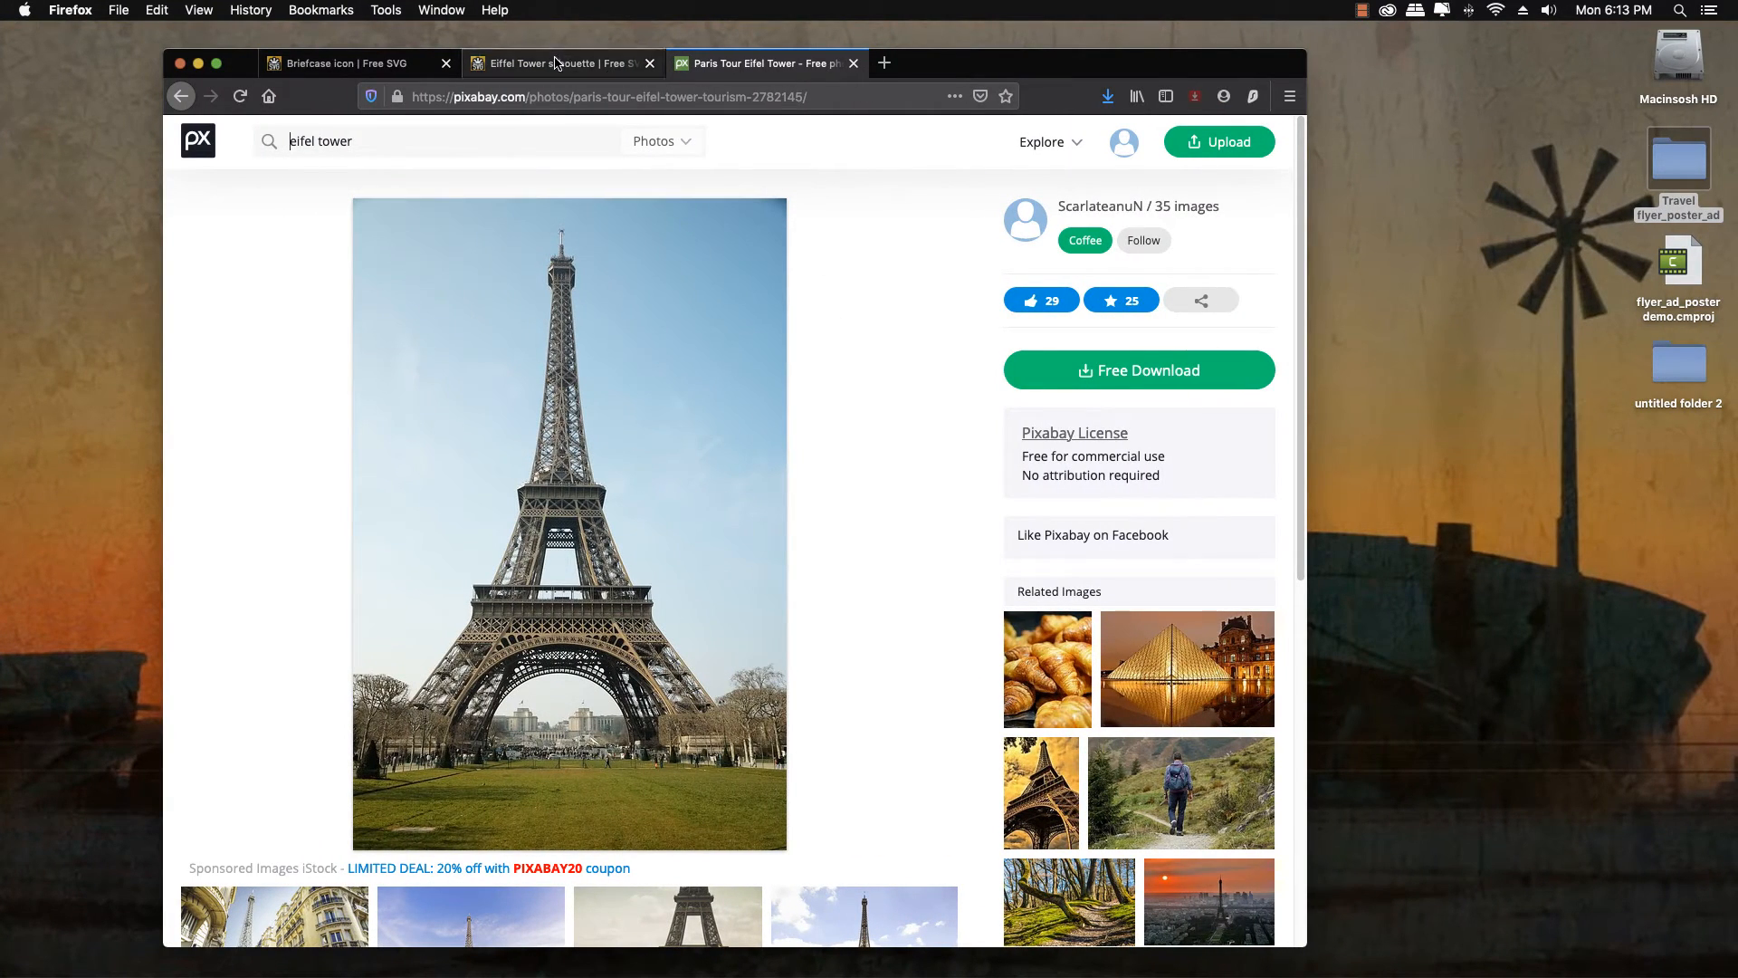
{"action": "left_click", "coordinate": [556, 63]}
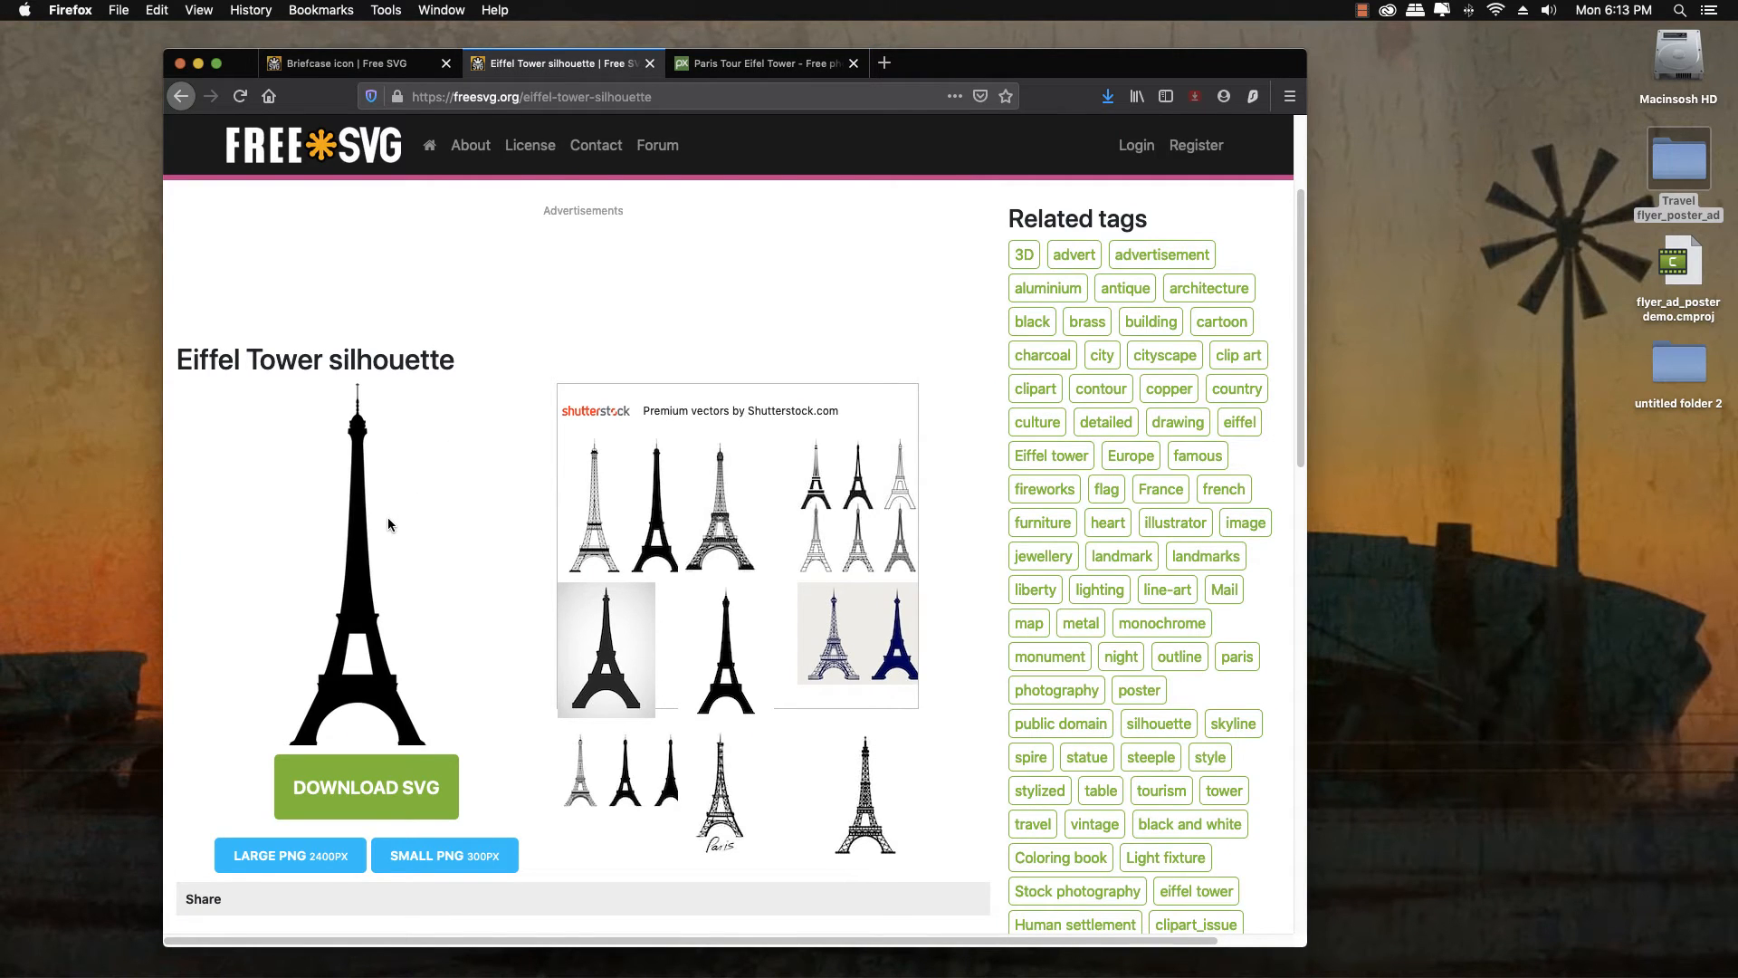
{"action": "key", "text": "ctrl+Left"}
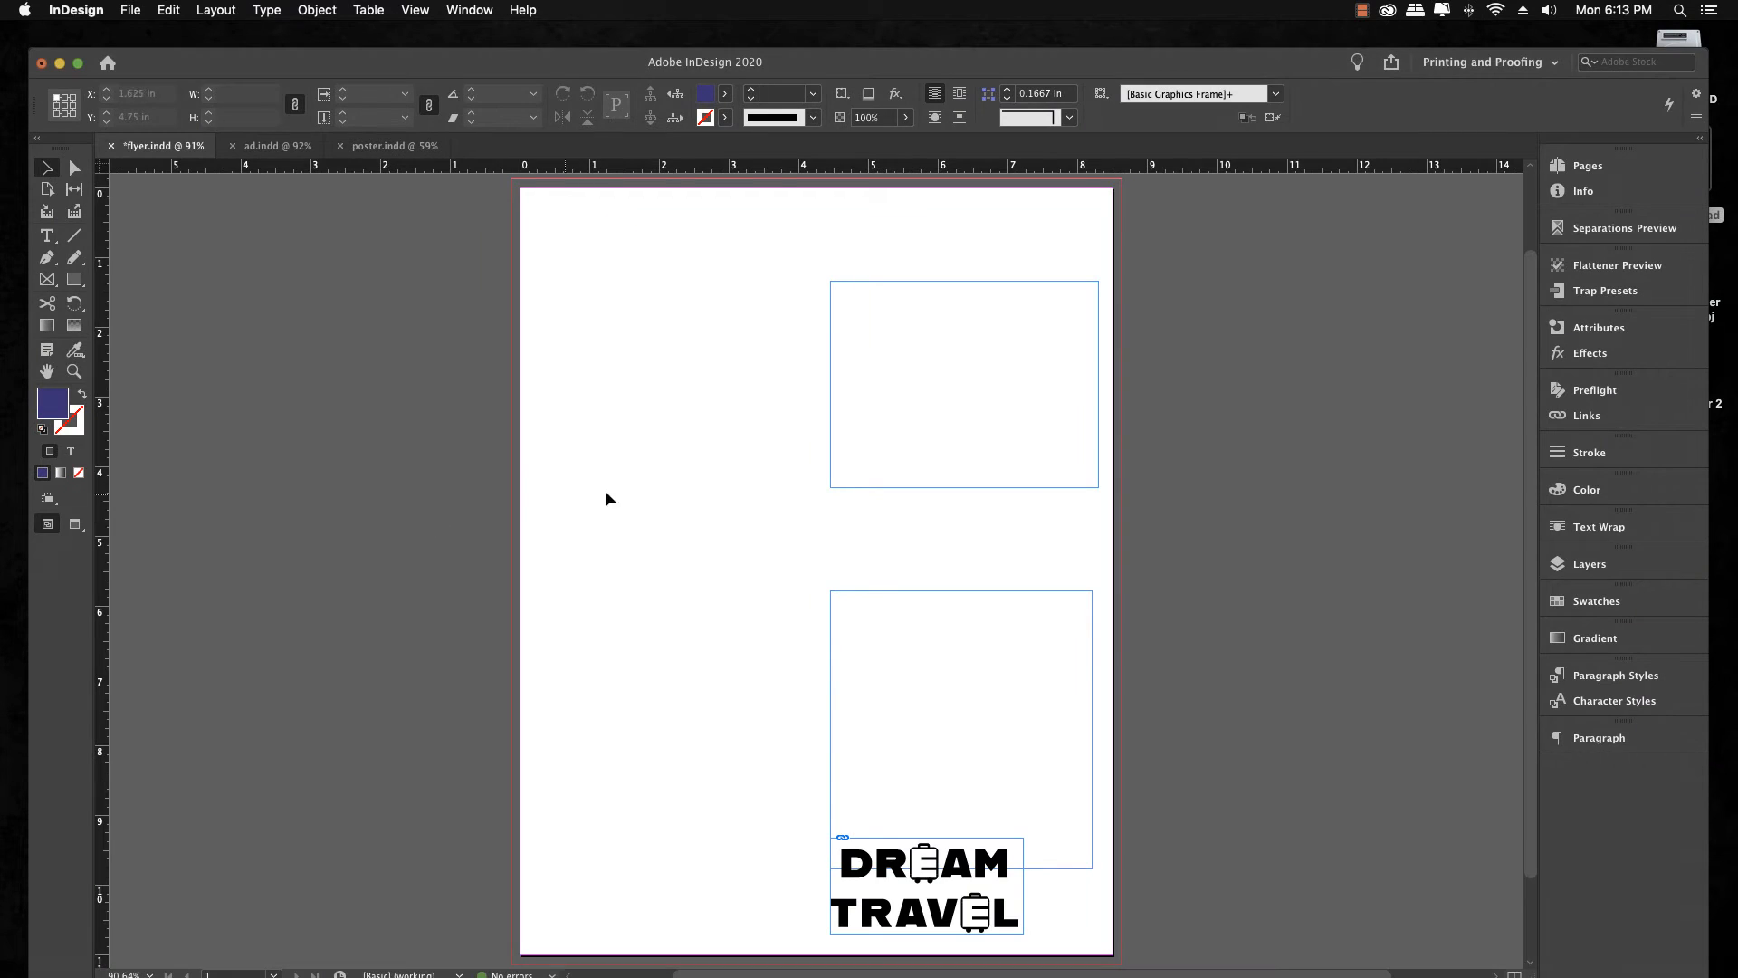
Make Layer 2 of the flyer visible and show the design in preview mode
{"action": "left_click", "coordinate": [1581, 567]}
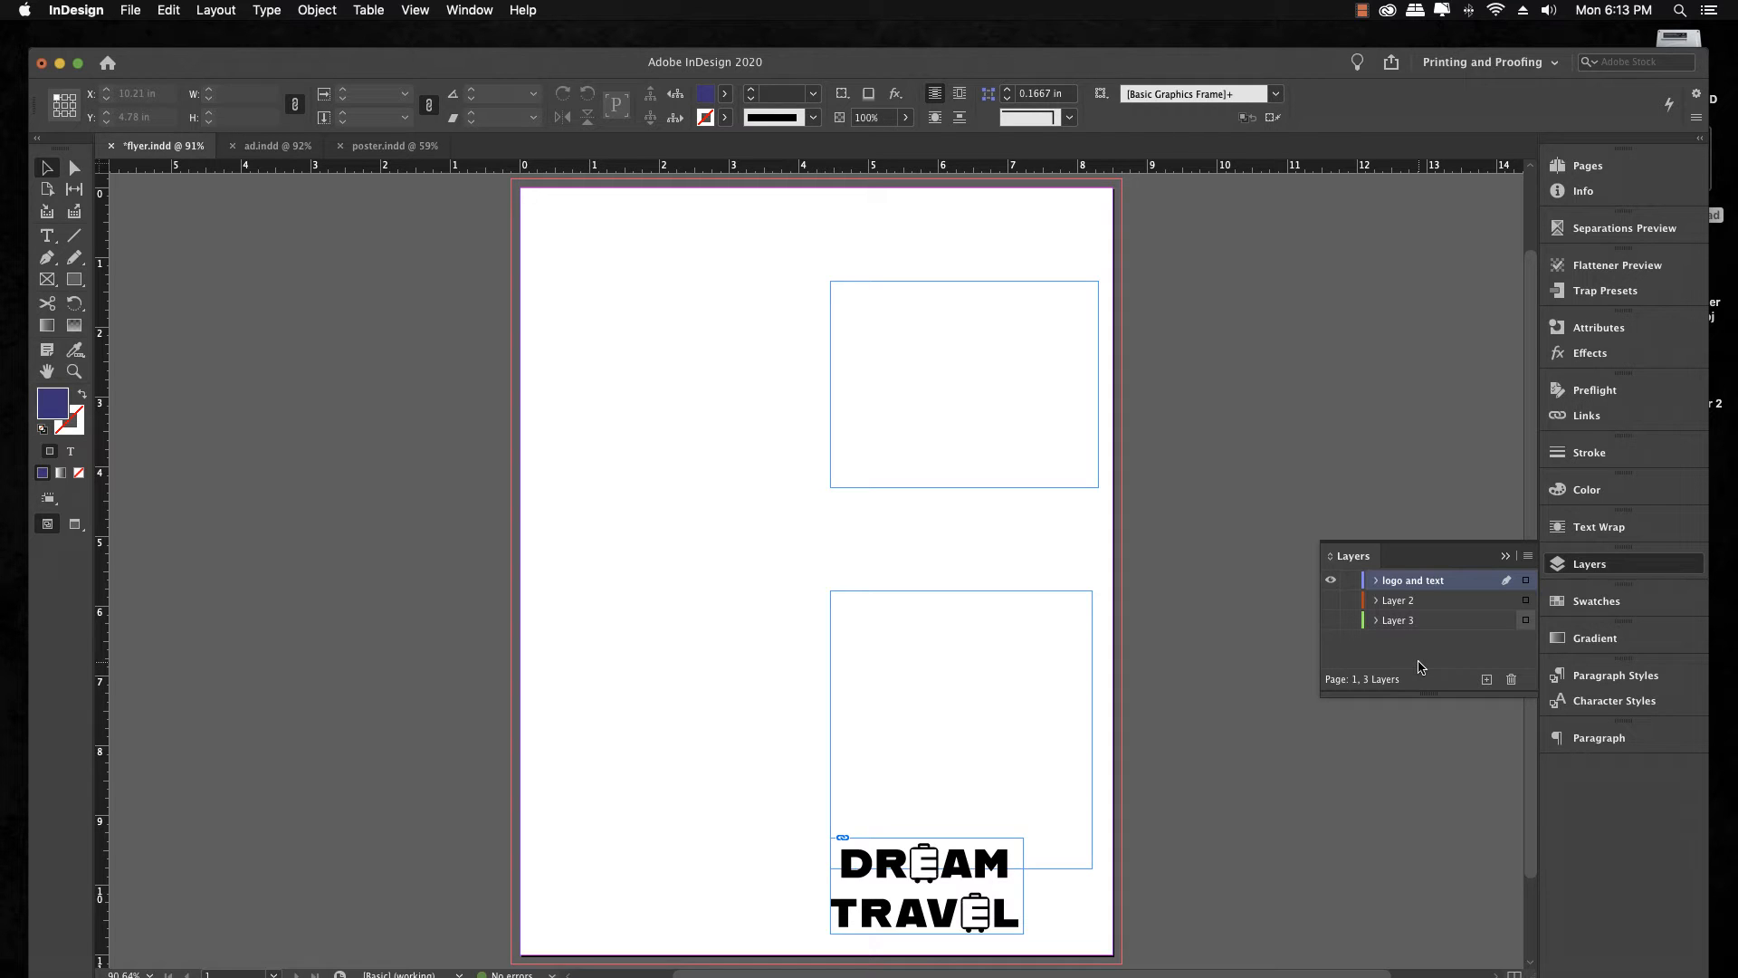
{"action": "left_click", "coordinate": [1332, 600]}
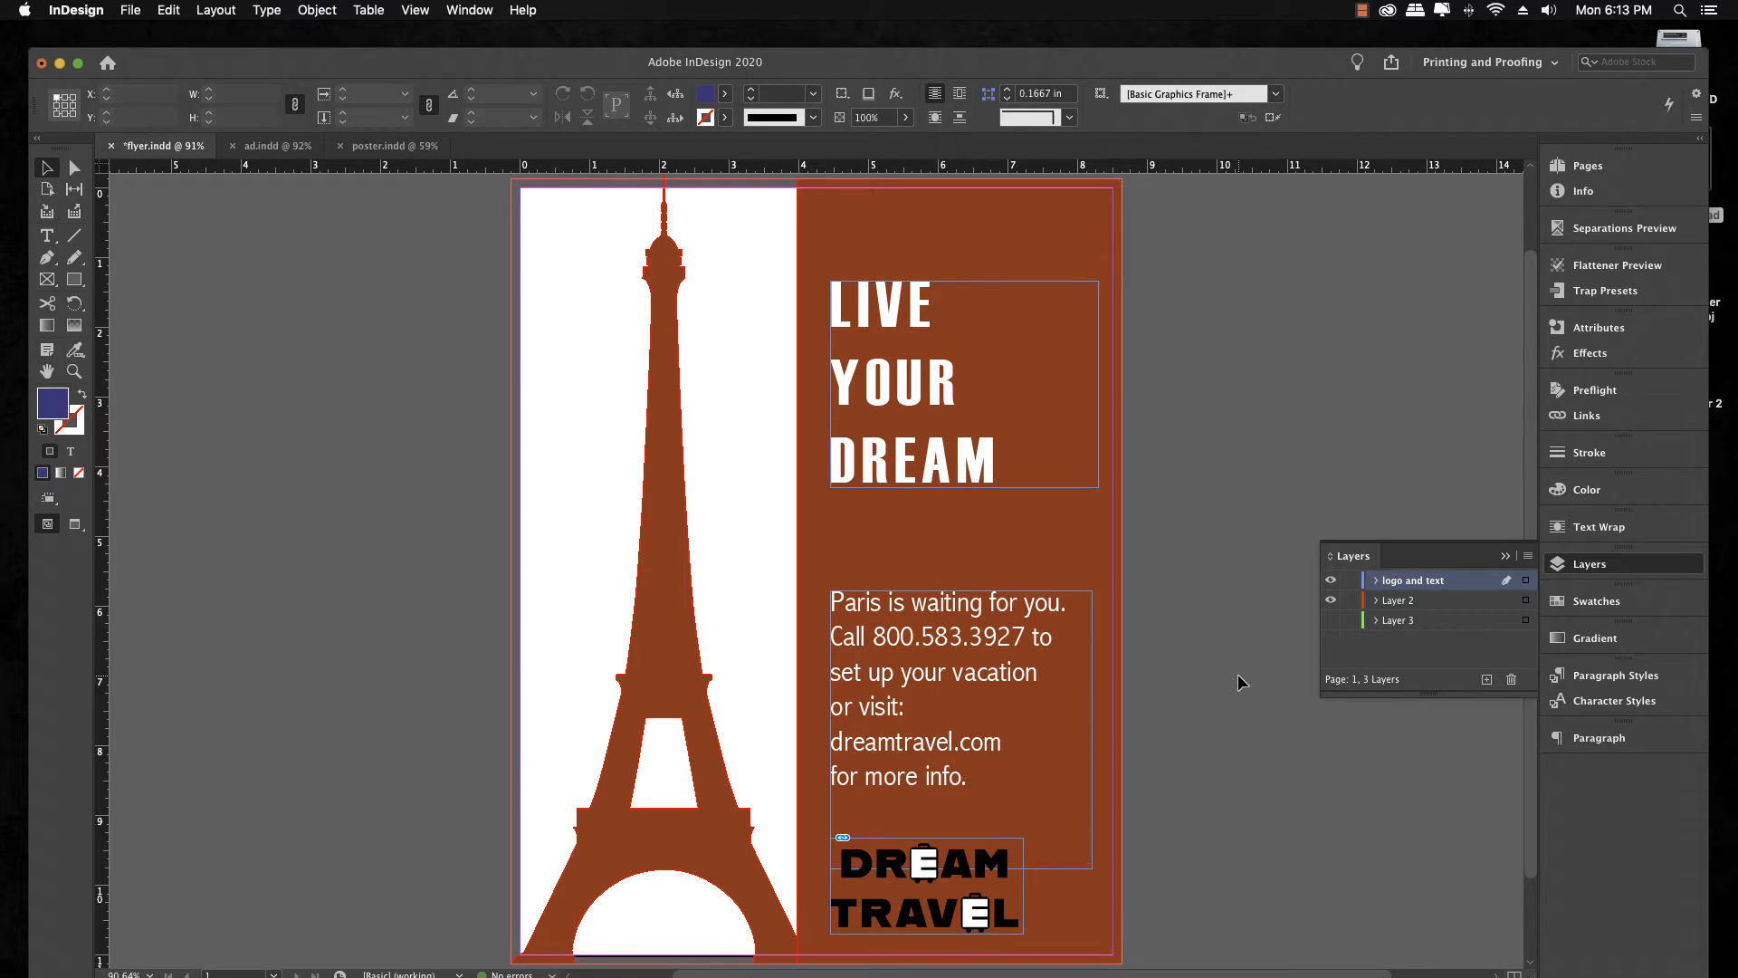
{"action": "key", "text": "w"}
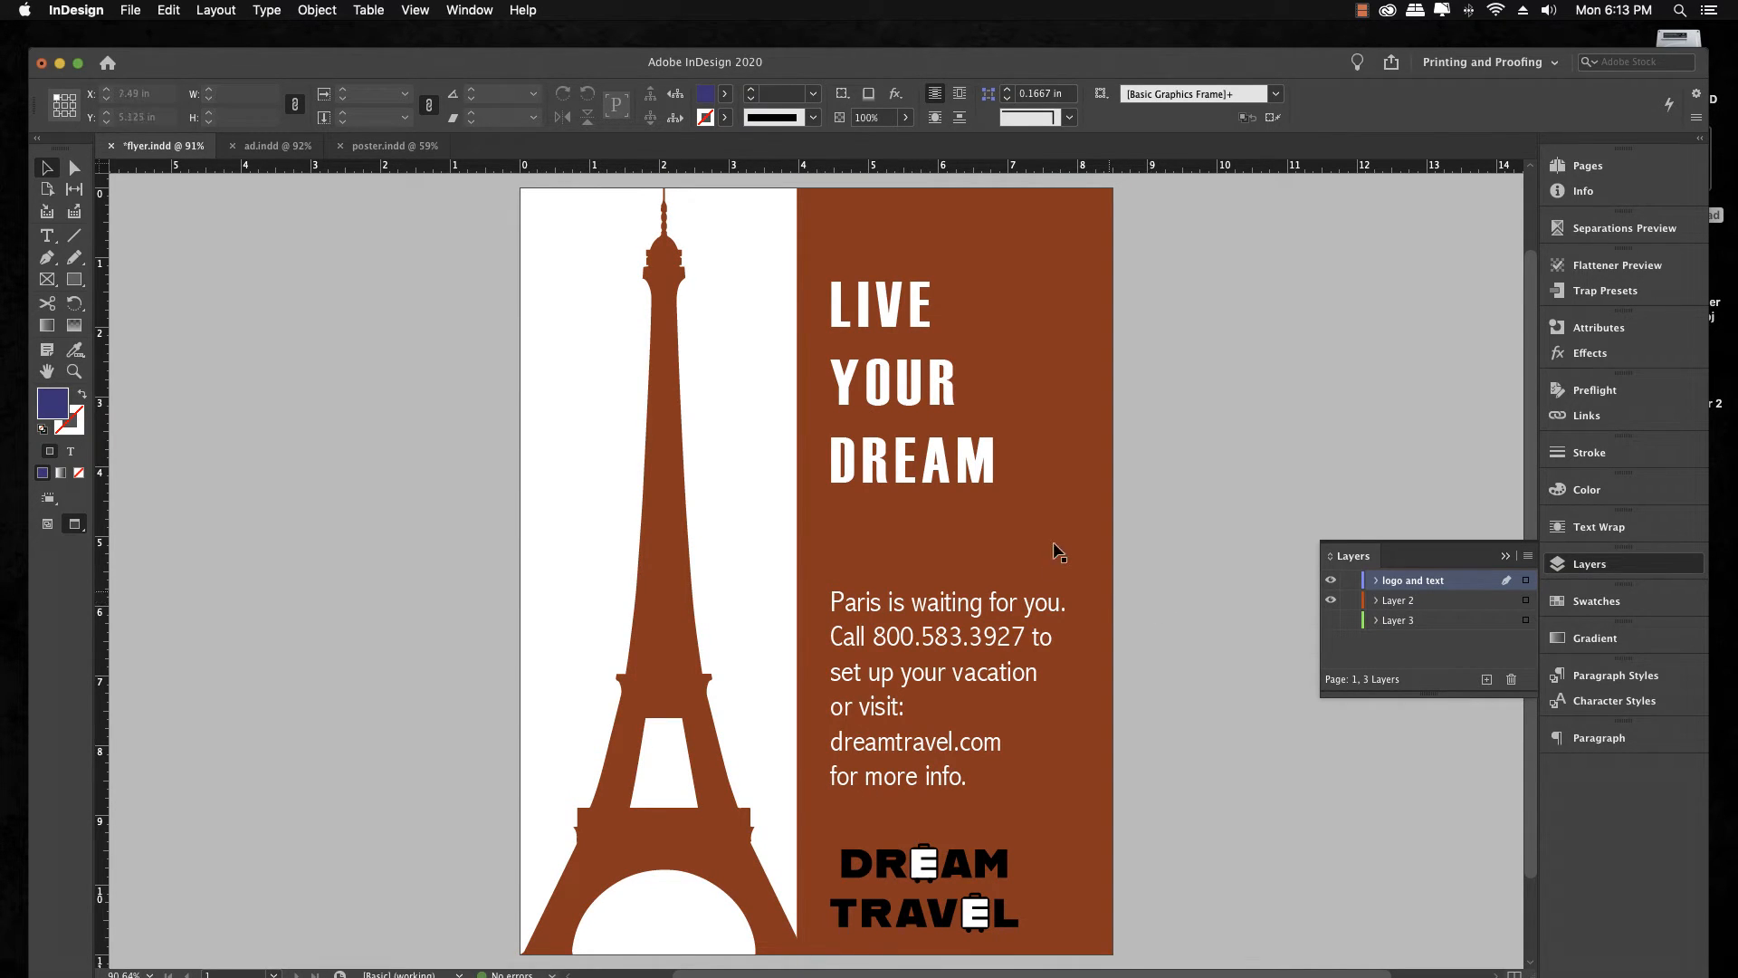
Try purple, yellow, green and blue swatches on the Eiffel Tower silhouette and text panel together, ending with fill C=15 M=100 Y=100 K=0
{"action": "left_click", "coordinate": [678, 607]}
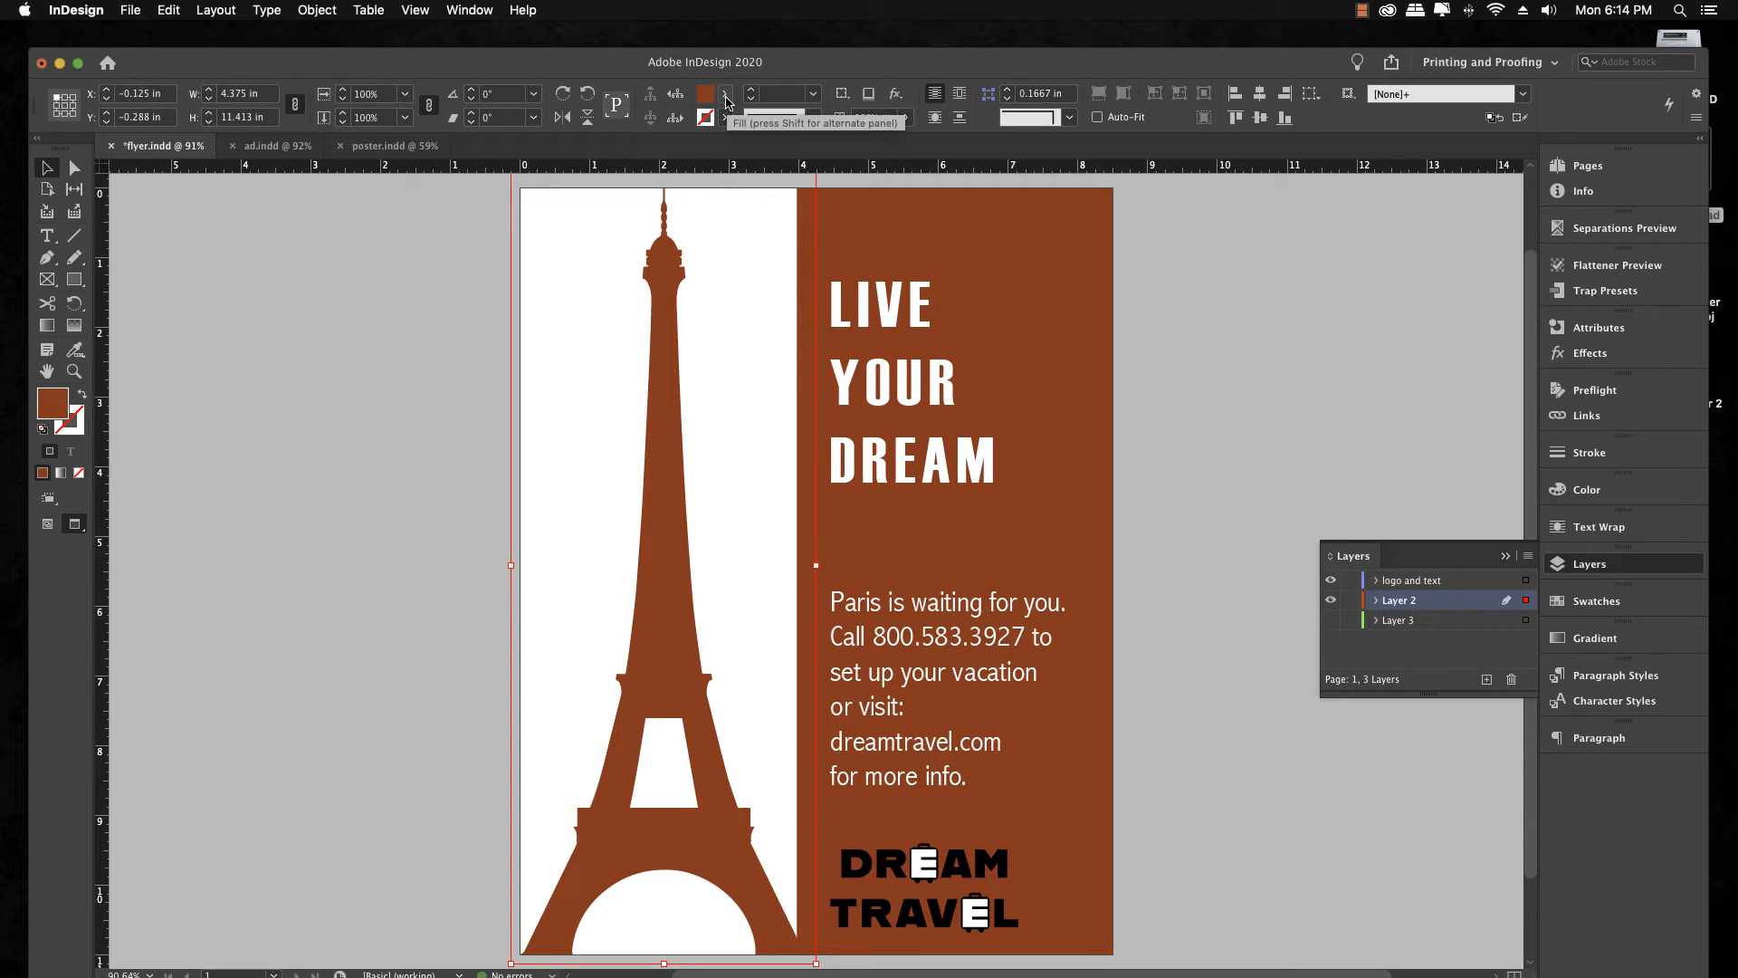
{"action": "left_click", "coordinate": [1046, 244], "text": "shift"}
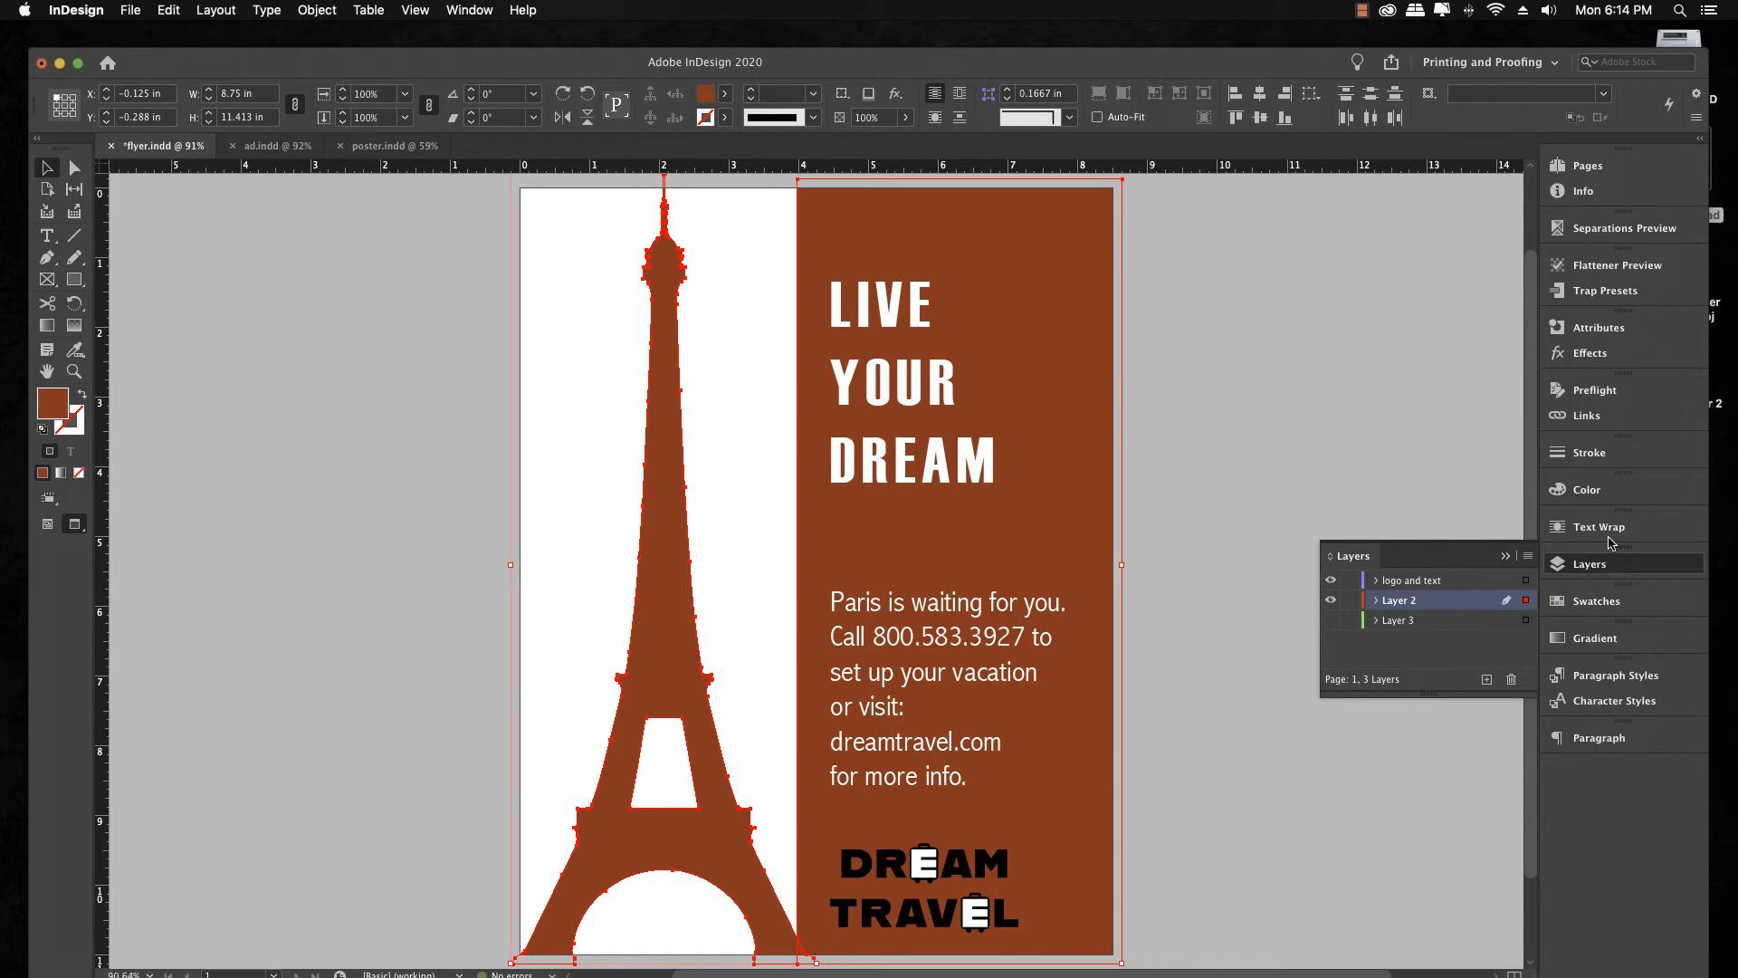
{"action": "left_click", "coordinate": [1593, 603]}
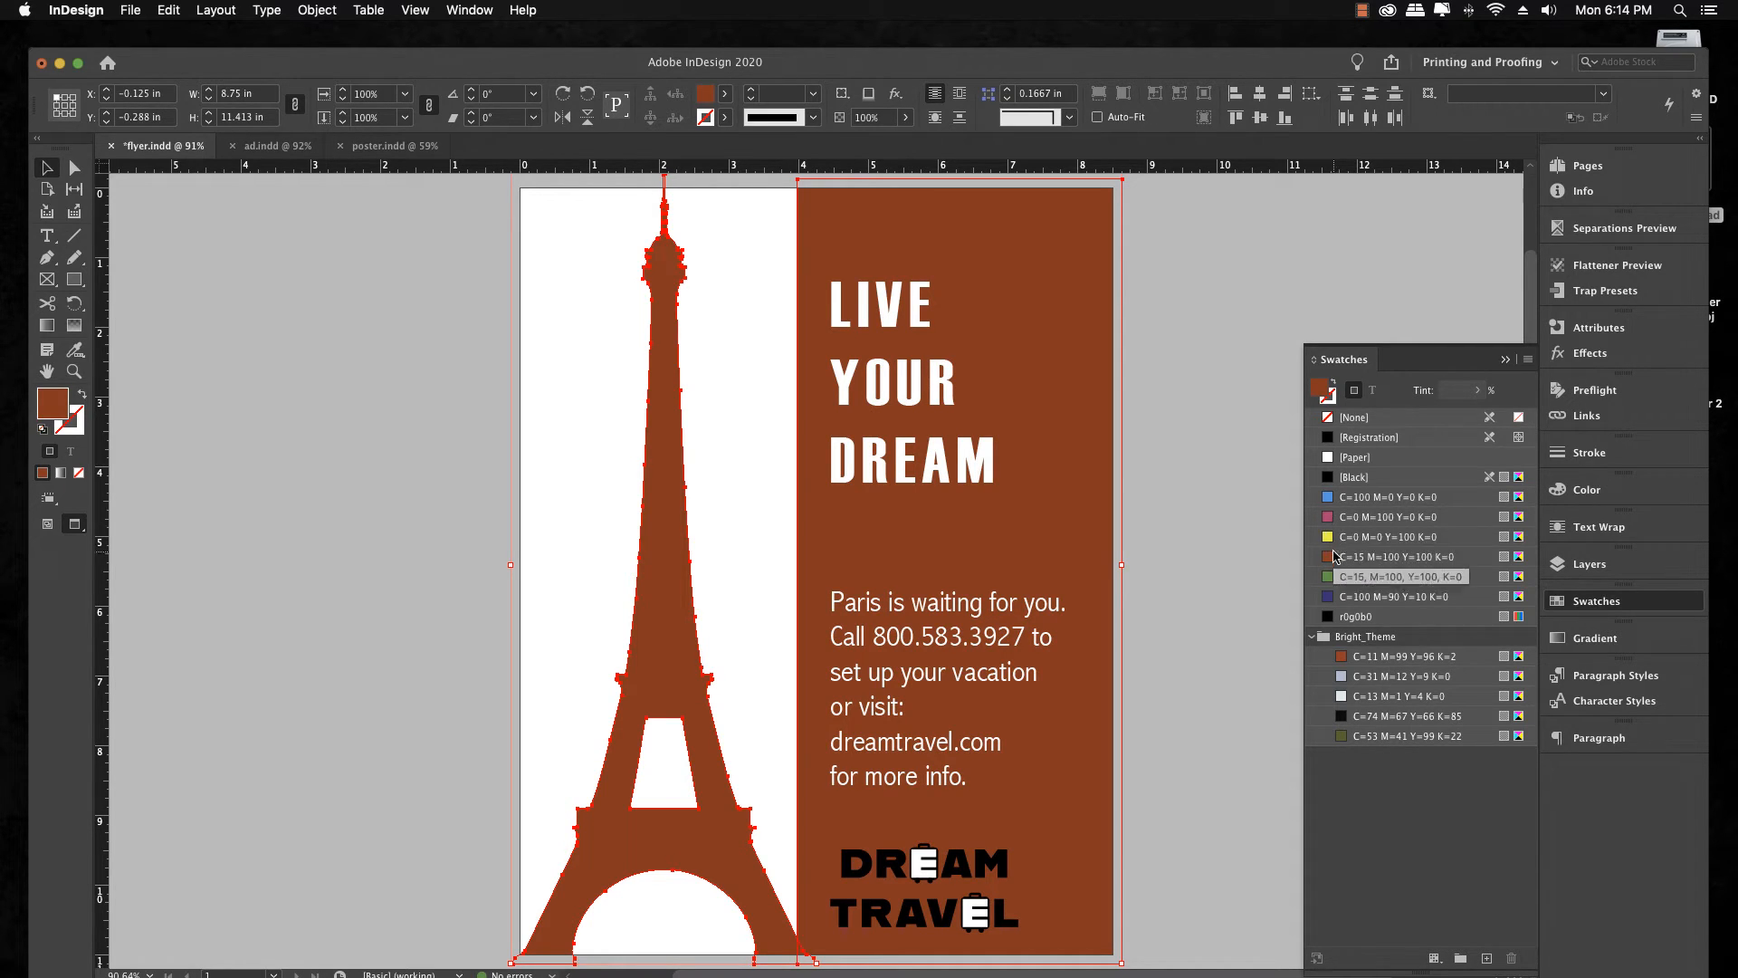
{"action": "left_click", "coordinate": [1341, 597]}
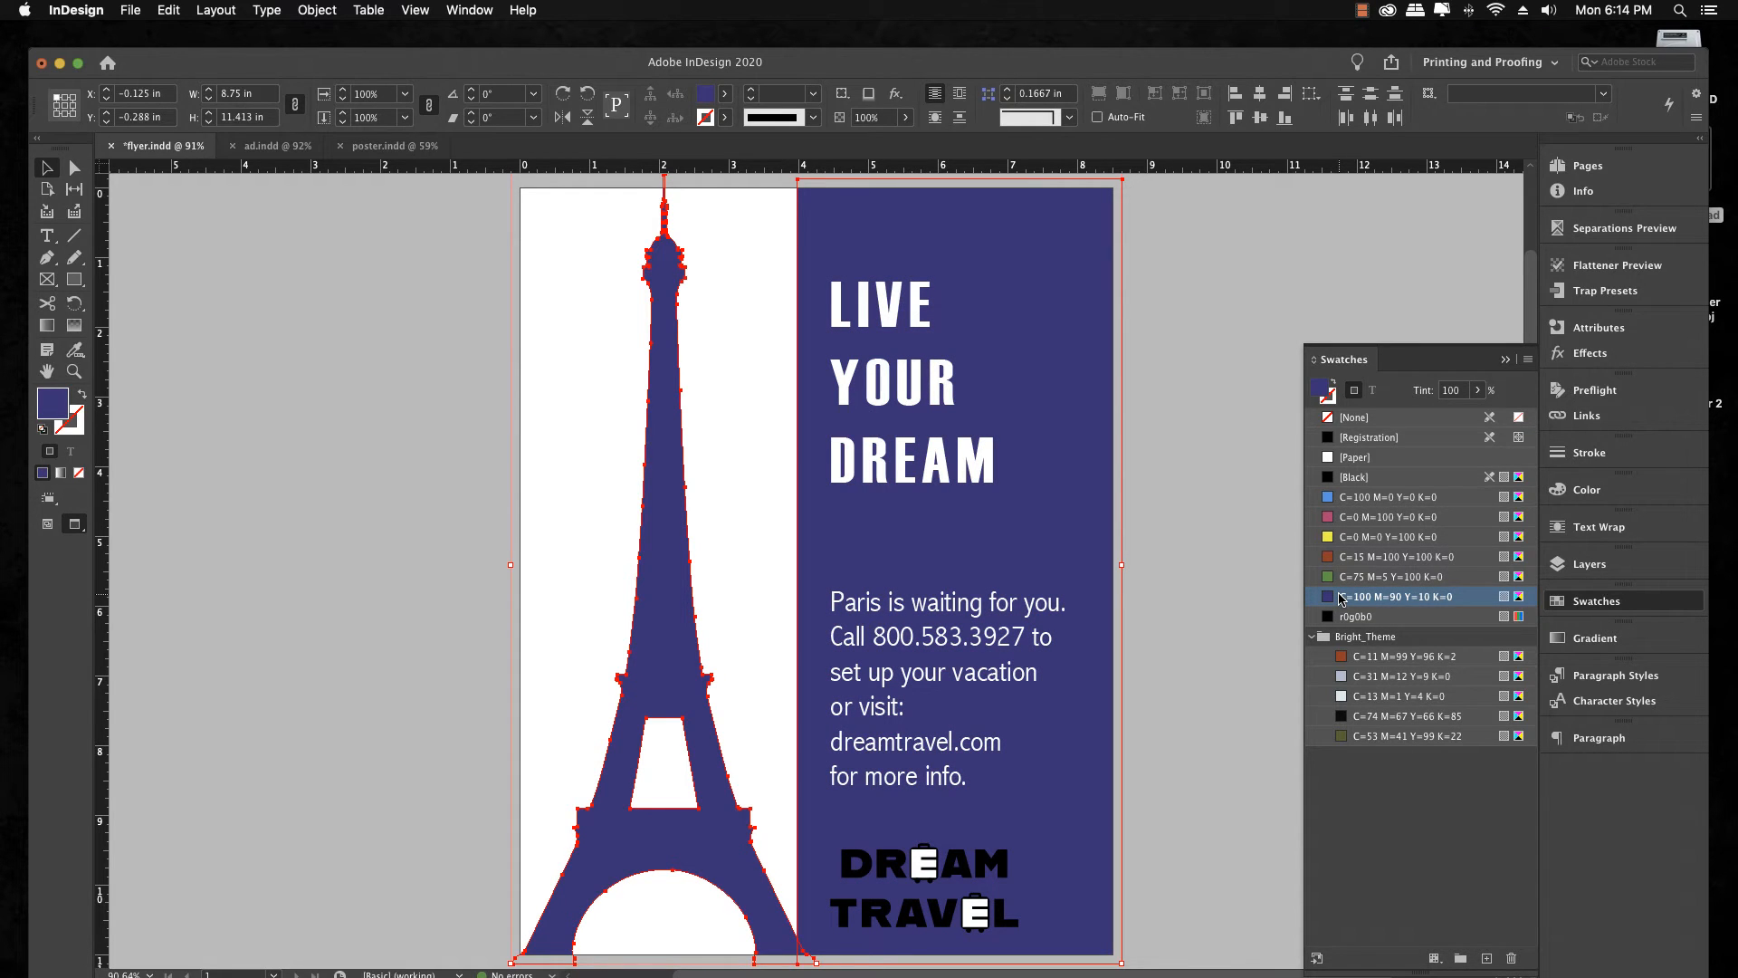
{"action": "left_click", "coordinate": [1348, 539]}
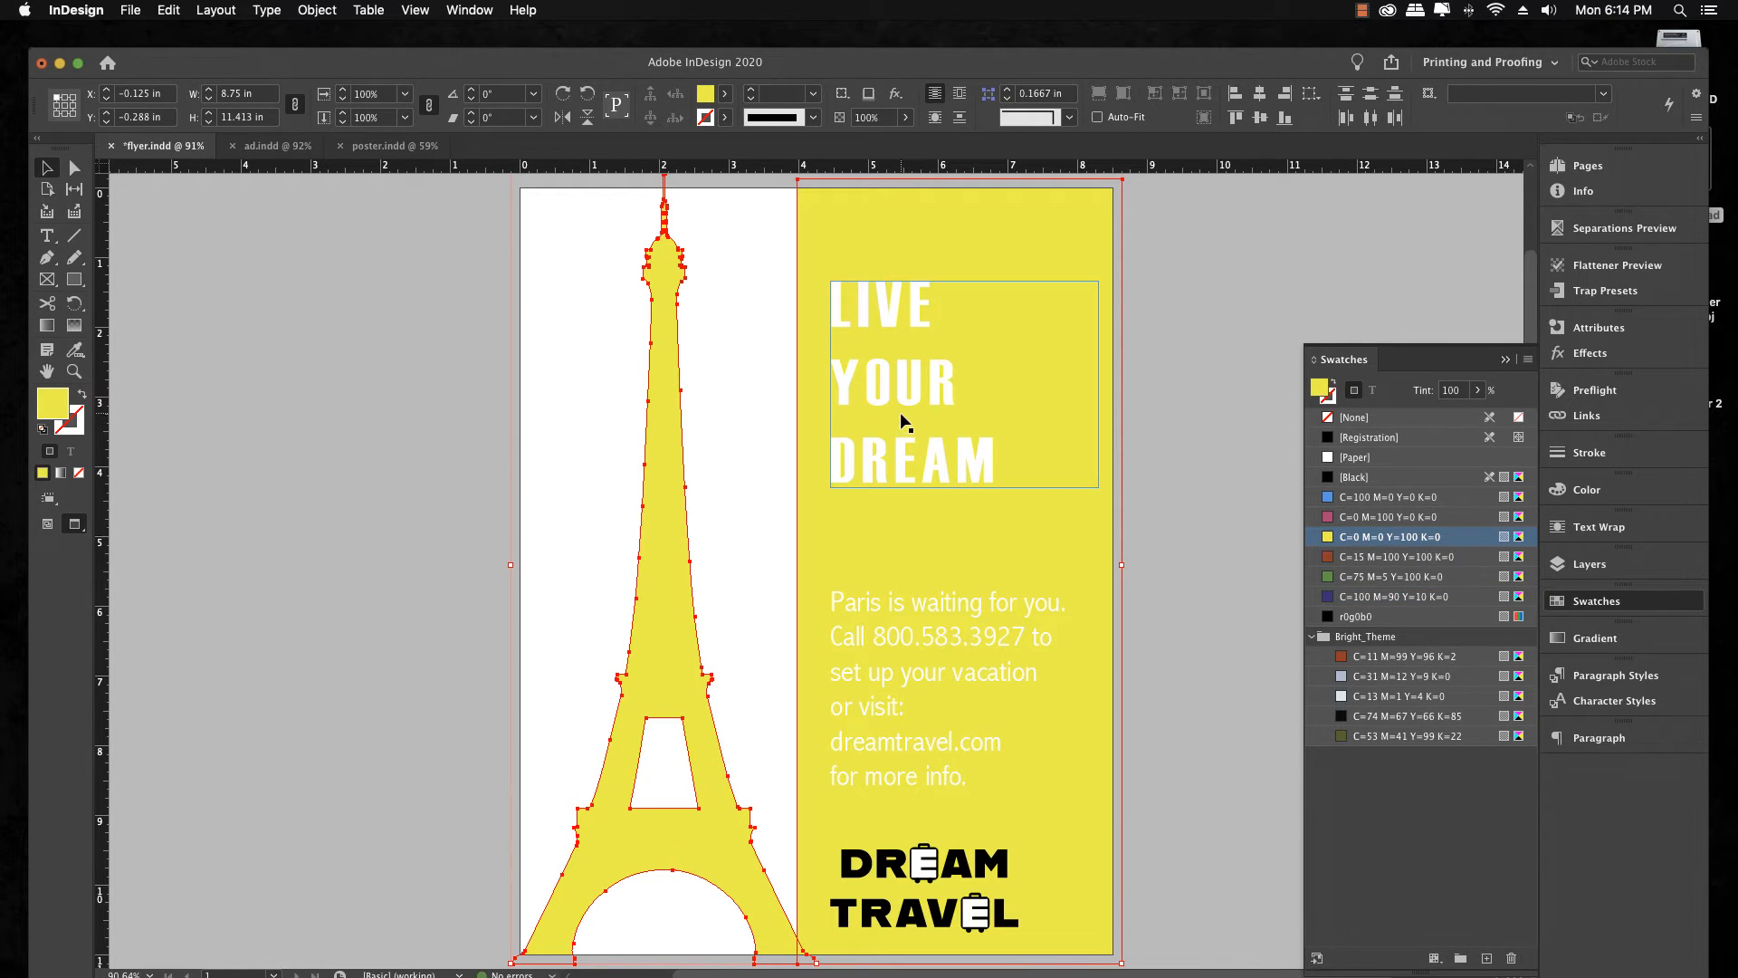
{"action": "left_click", "coordinate": [1347, 576]}
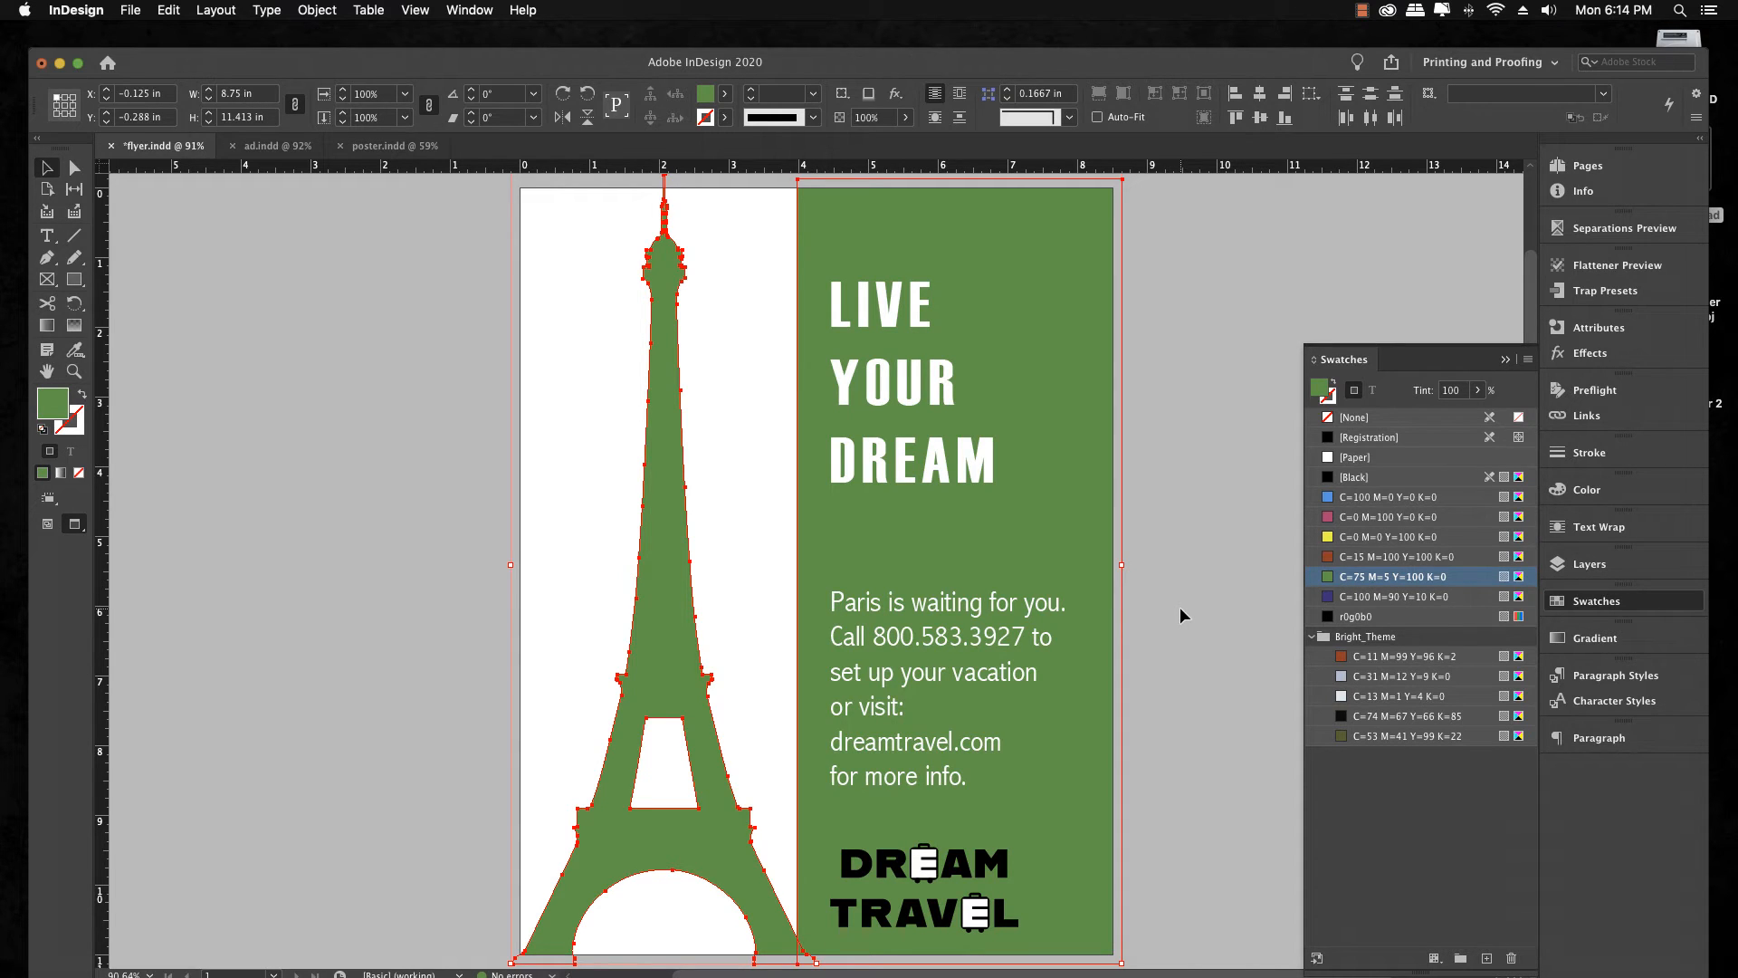
{"action": "left_click", "coordinate": [1348, 500]}
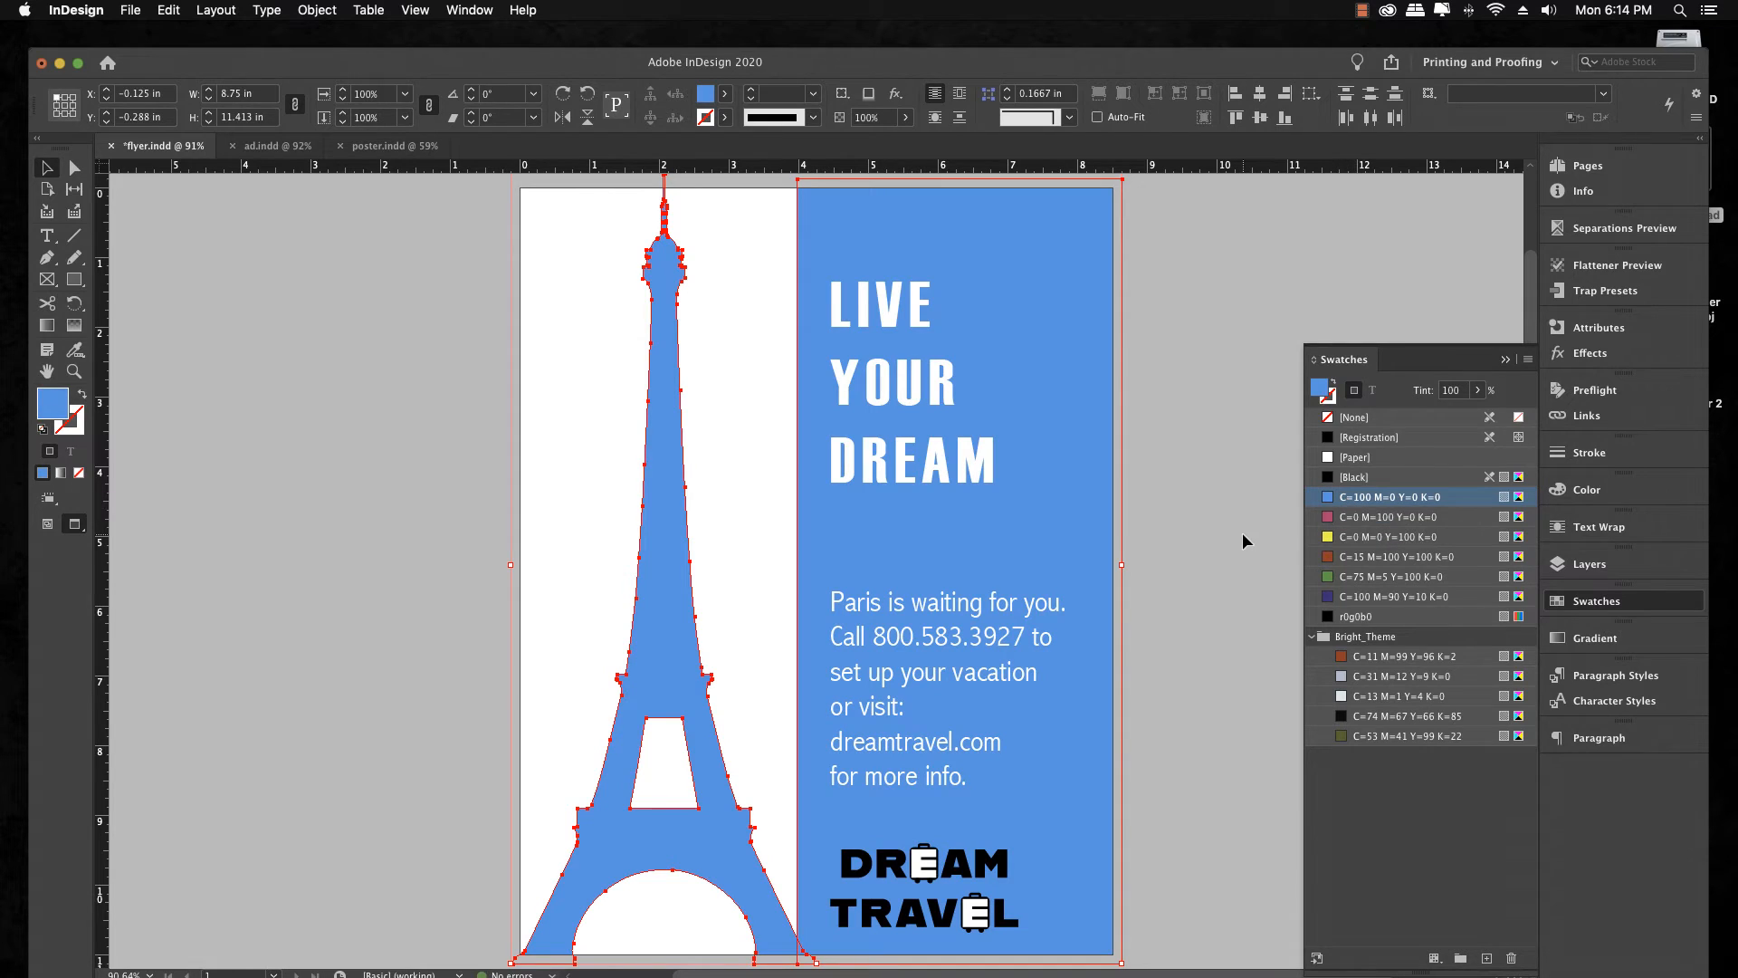
{"action": "left_click", "coordinate": [1343, 558]}
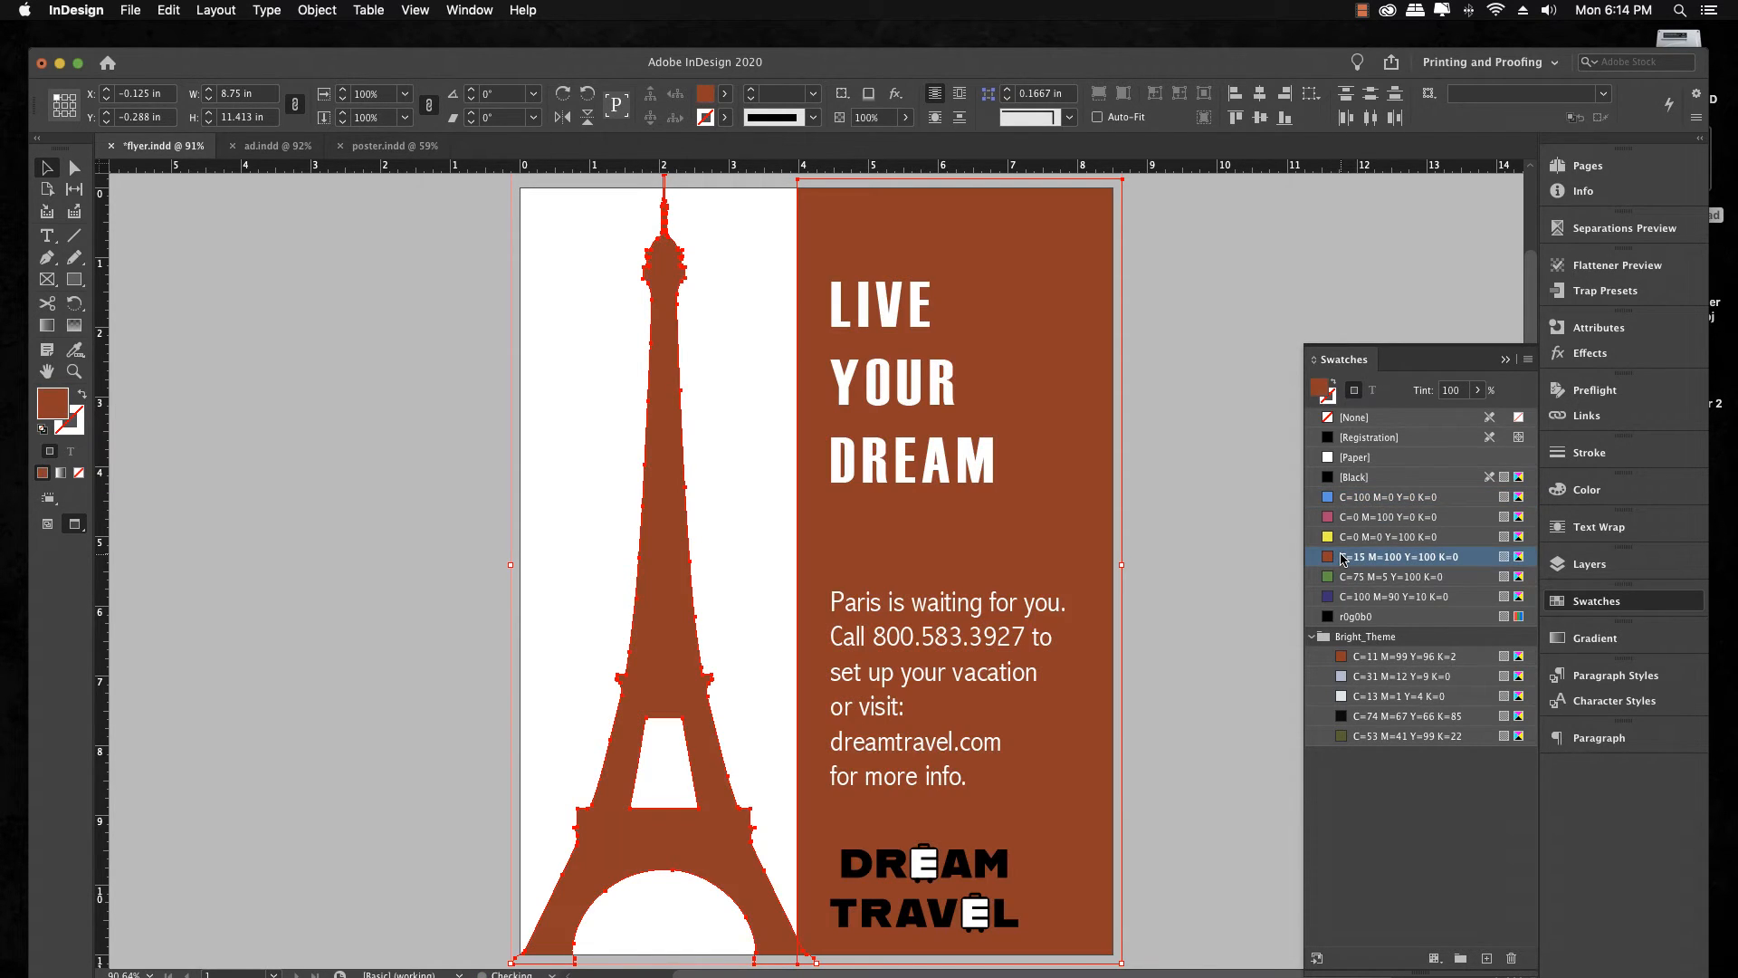
{"action": "left_click", "coordinate": [1236, 647]}
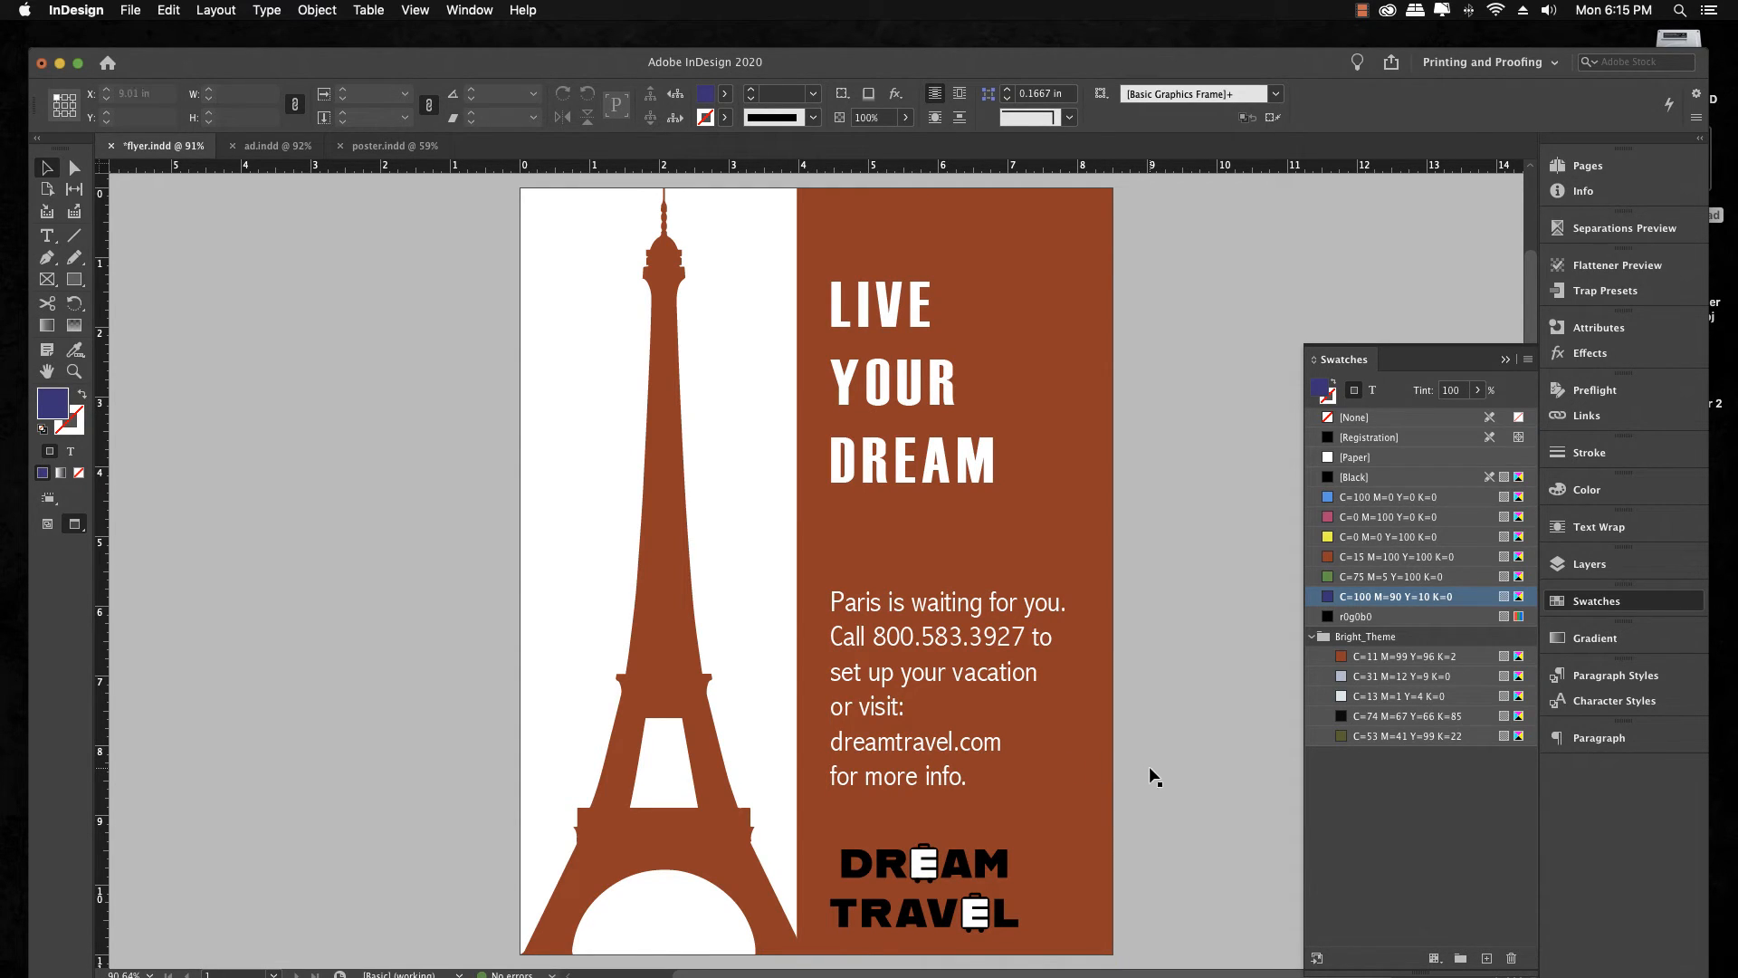
{"action": "left_click", "coordinate": [926, 886]}
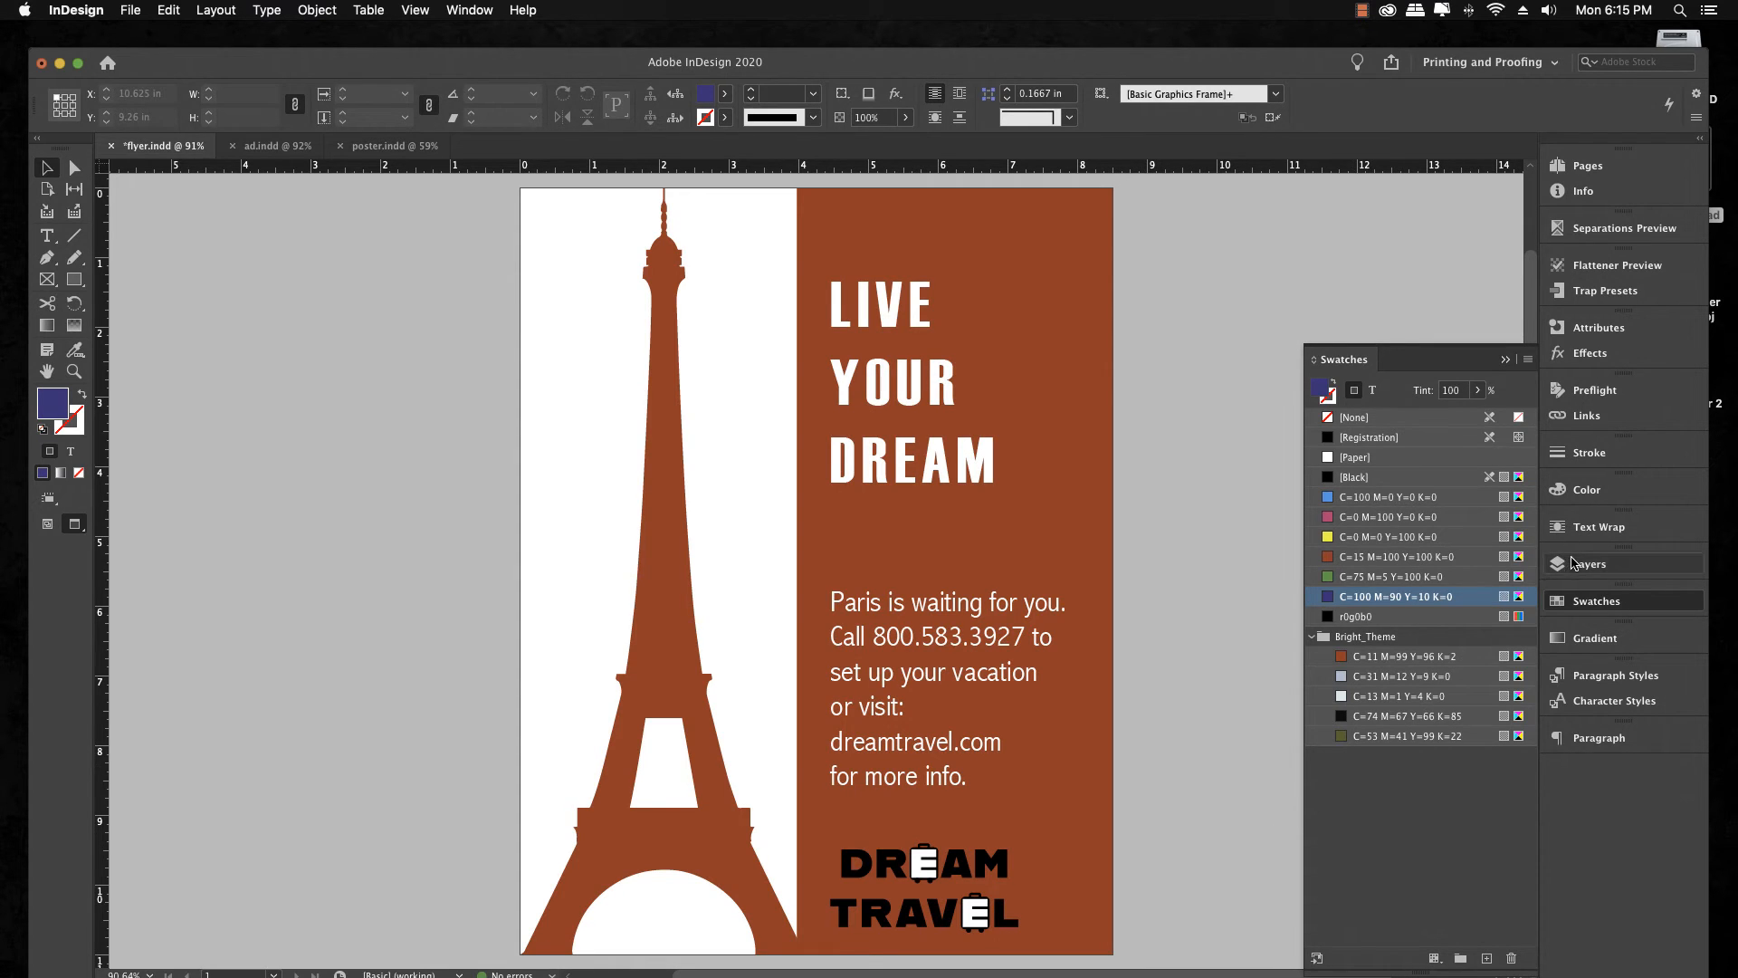
Hide Layer 2 and make Layer 3 visible to switch to the flyer's other design version
{"action": "left_click", "coordinate": [1574, 563]}
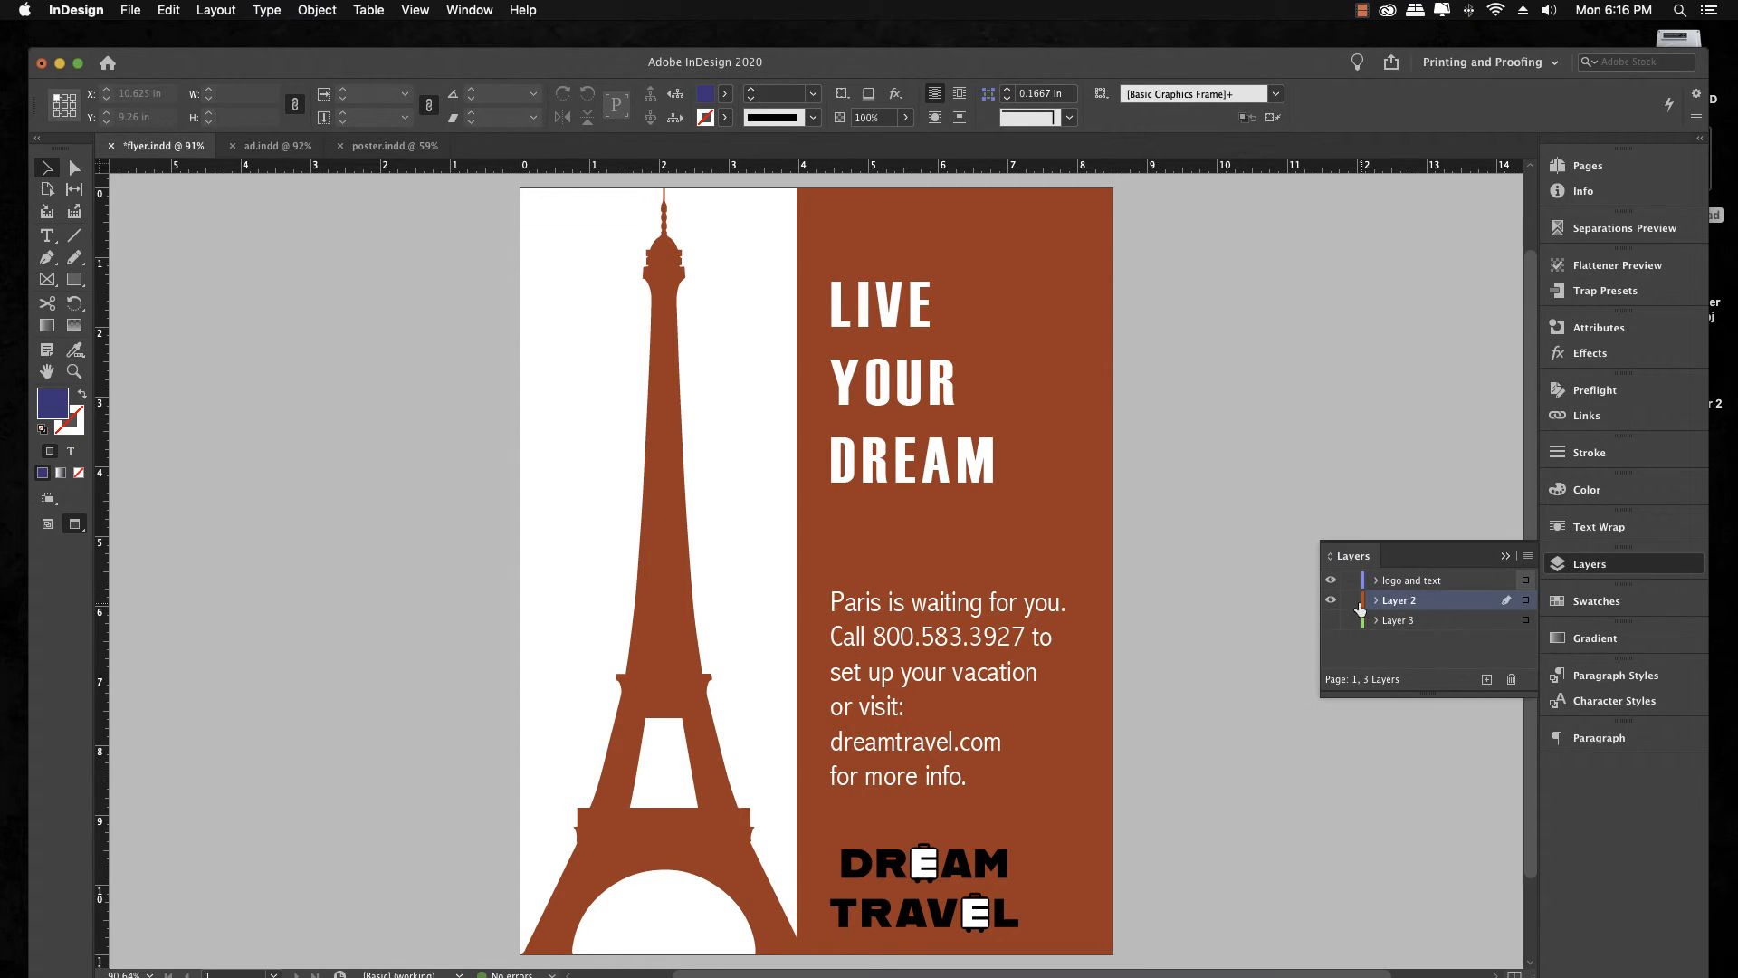
{"action": "left_click", "coordinate": [1331, 600]}
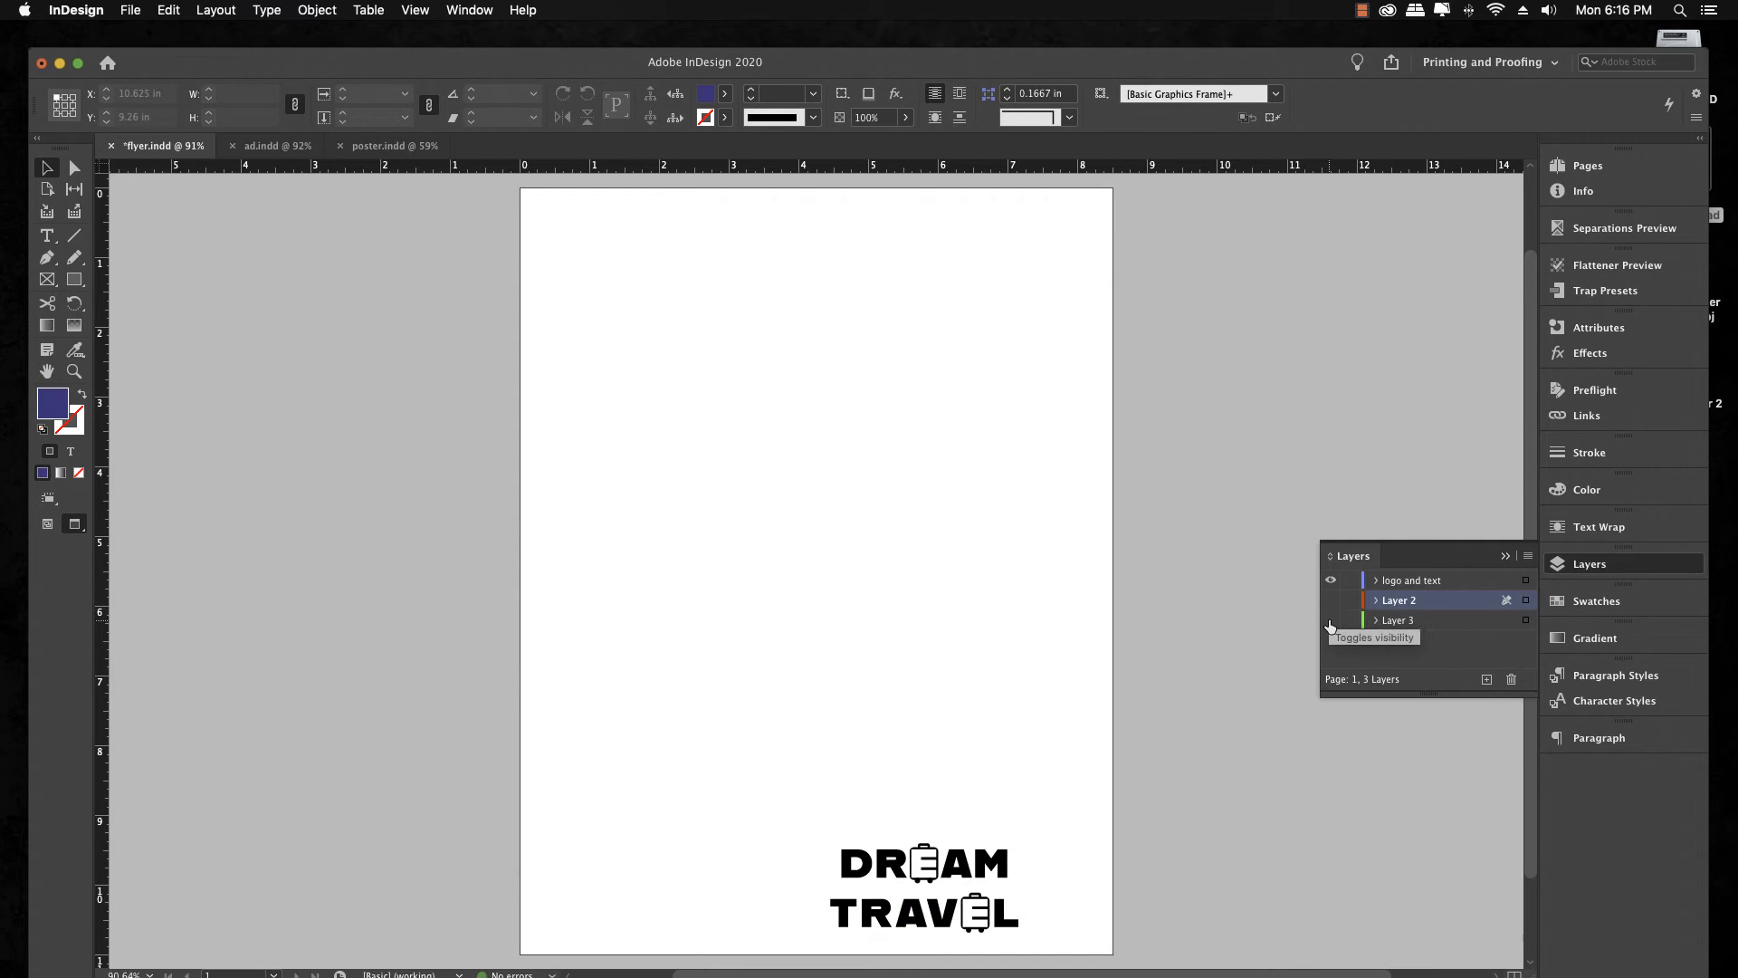
{"action": "left_click", "coordinate": [1331, 621]}
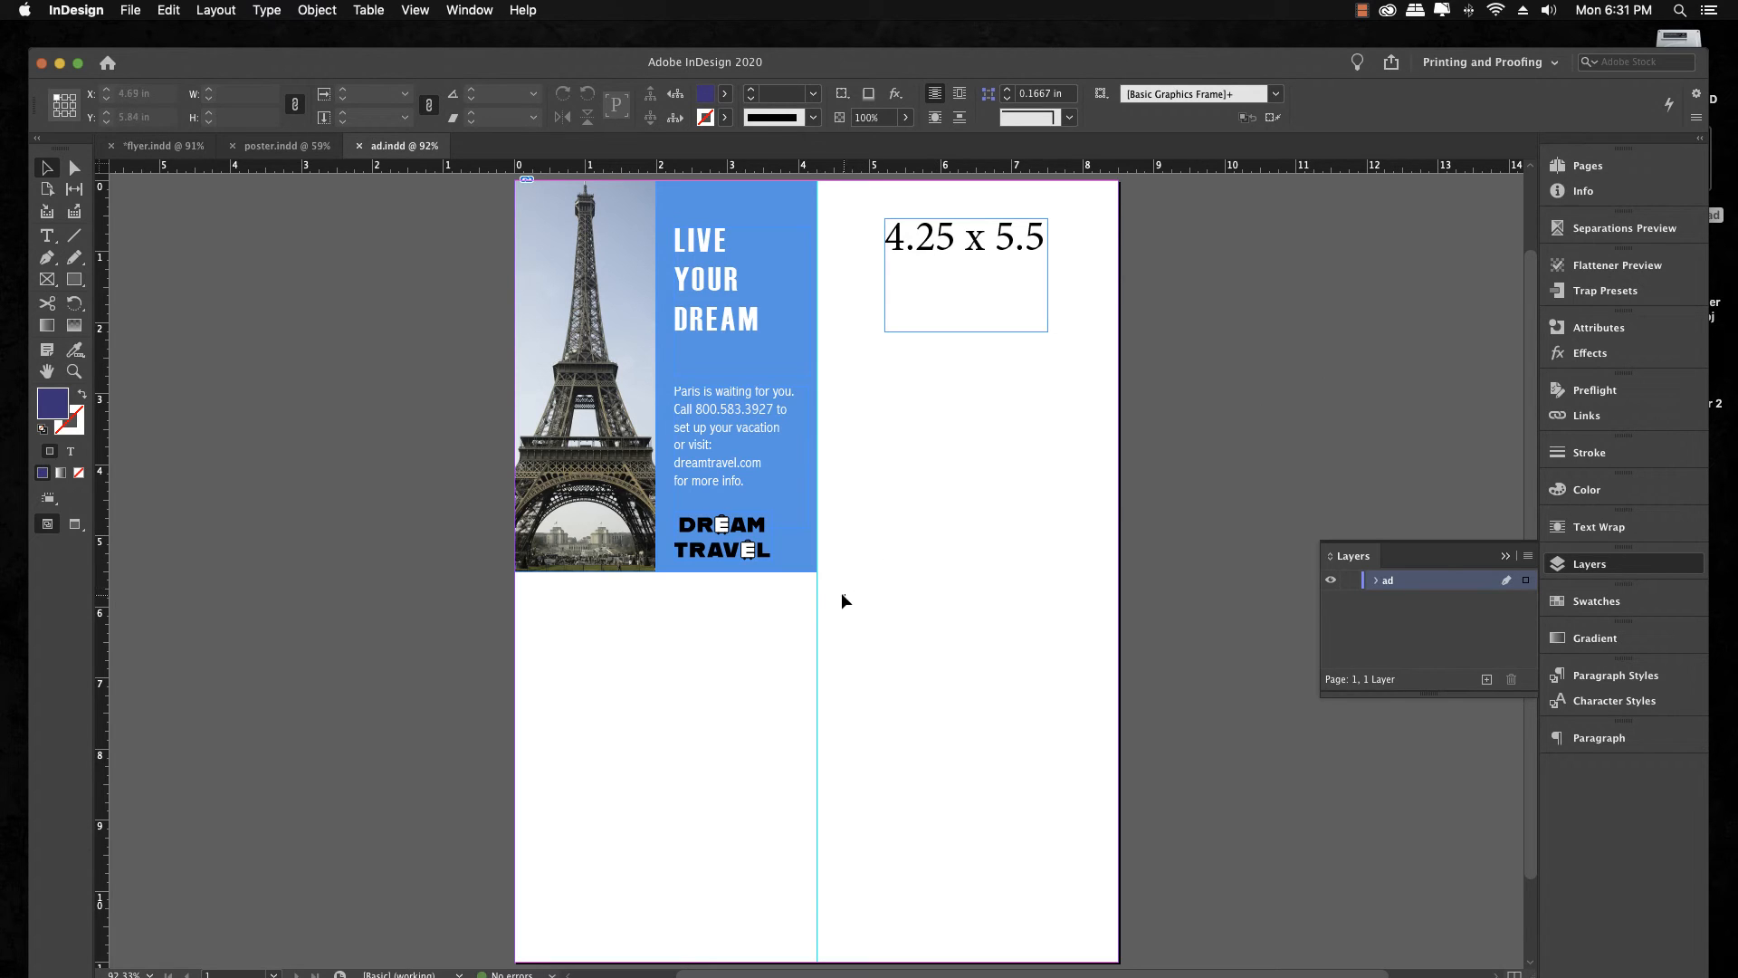
Scale the whole design in the ad up proportionally to about 8.53 x 11.04 in, covering the letter-size page
{"action": "left_click_drag", "start_coordinate": [845, 594], "coordinate": [488, 177]}
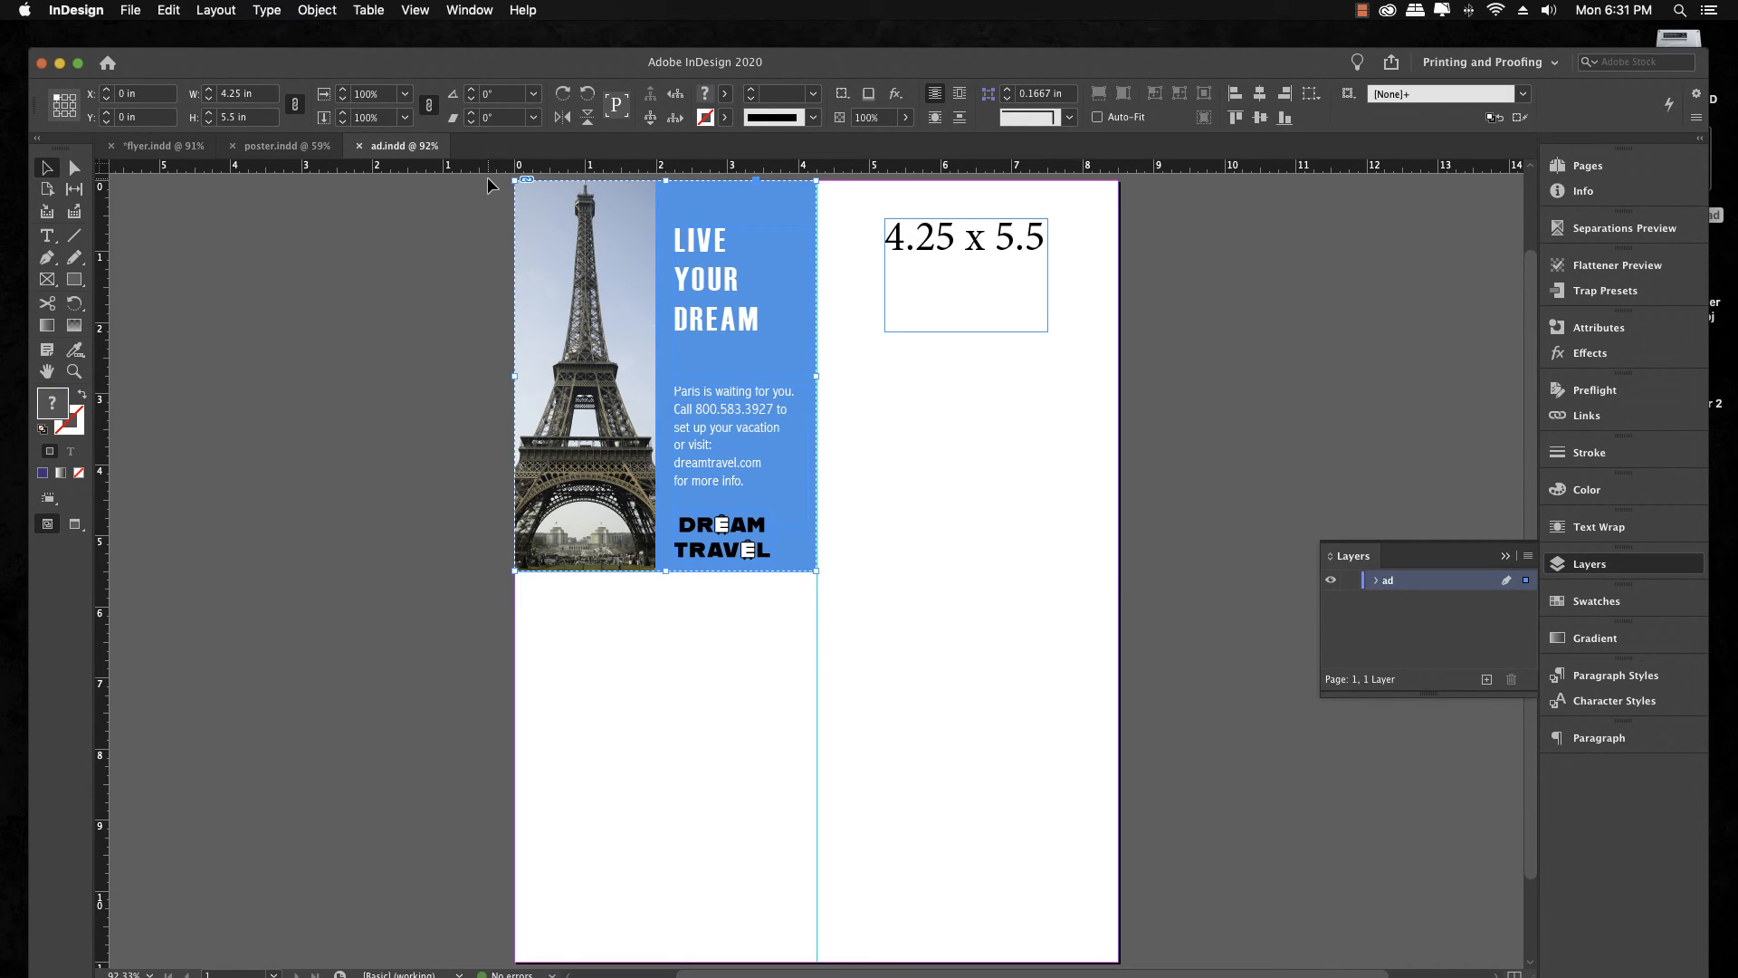
{"action": "left_click", "coordinate": [325, 100]}
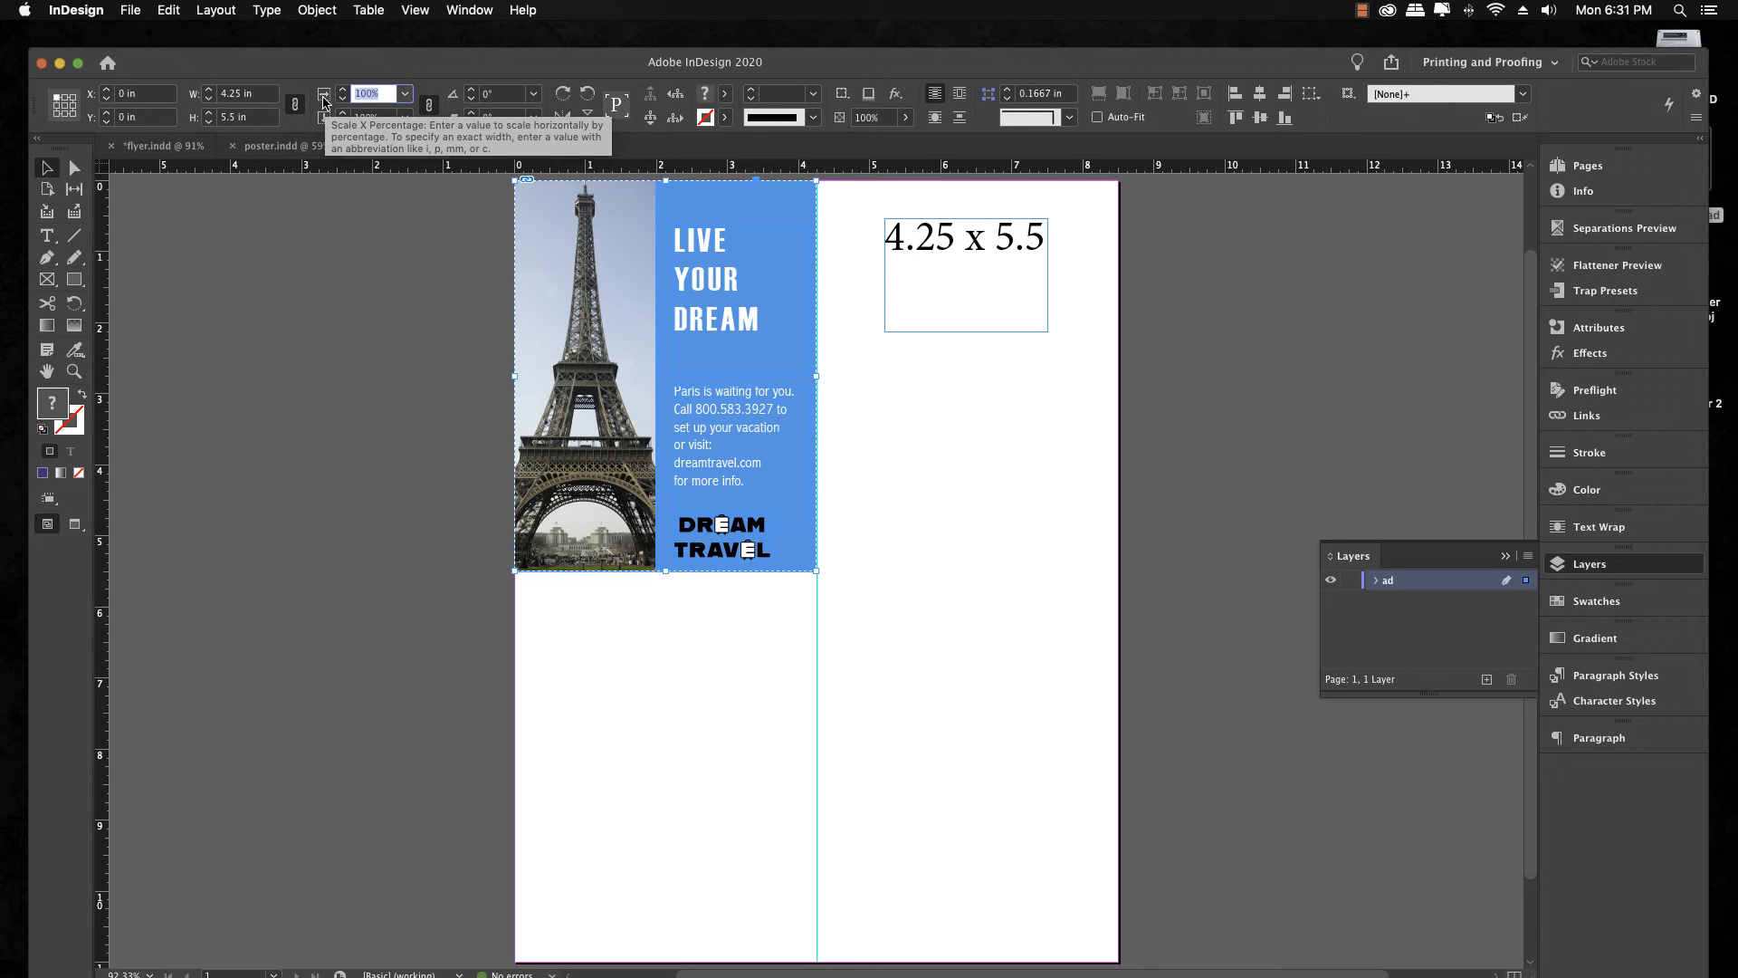
{"action": "key", "text": "Up"}
{"action": "key", "text": "Up"}
{"action": "key", "text": "Up"}
{"action": "key", "text": "Up"}
{"action": "key", "text": "Up"}
{"action": "key", "text": "Up"}
{"action": "key", "text": "Up"}
{"action": "key", "text": "Up"}
{"action": "key", "text": "Up"}
{"action": "key", "text": "Up"}
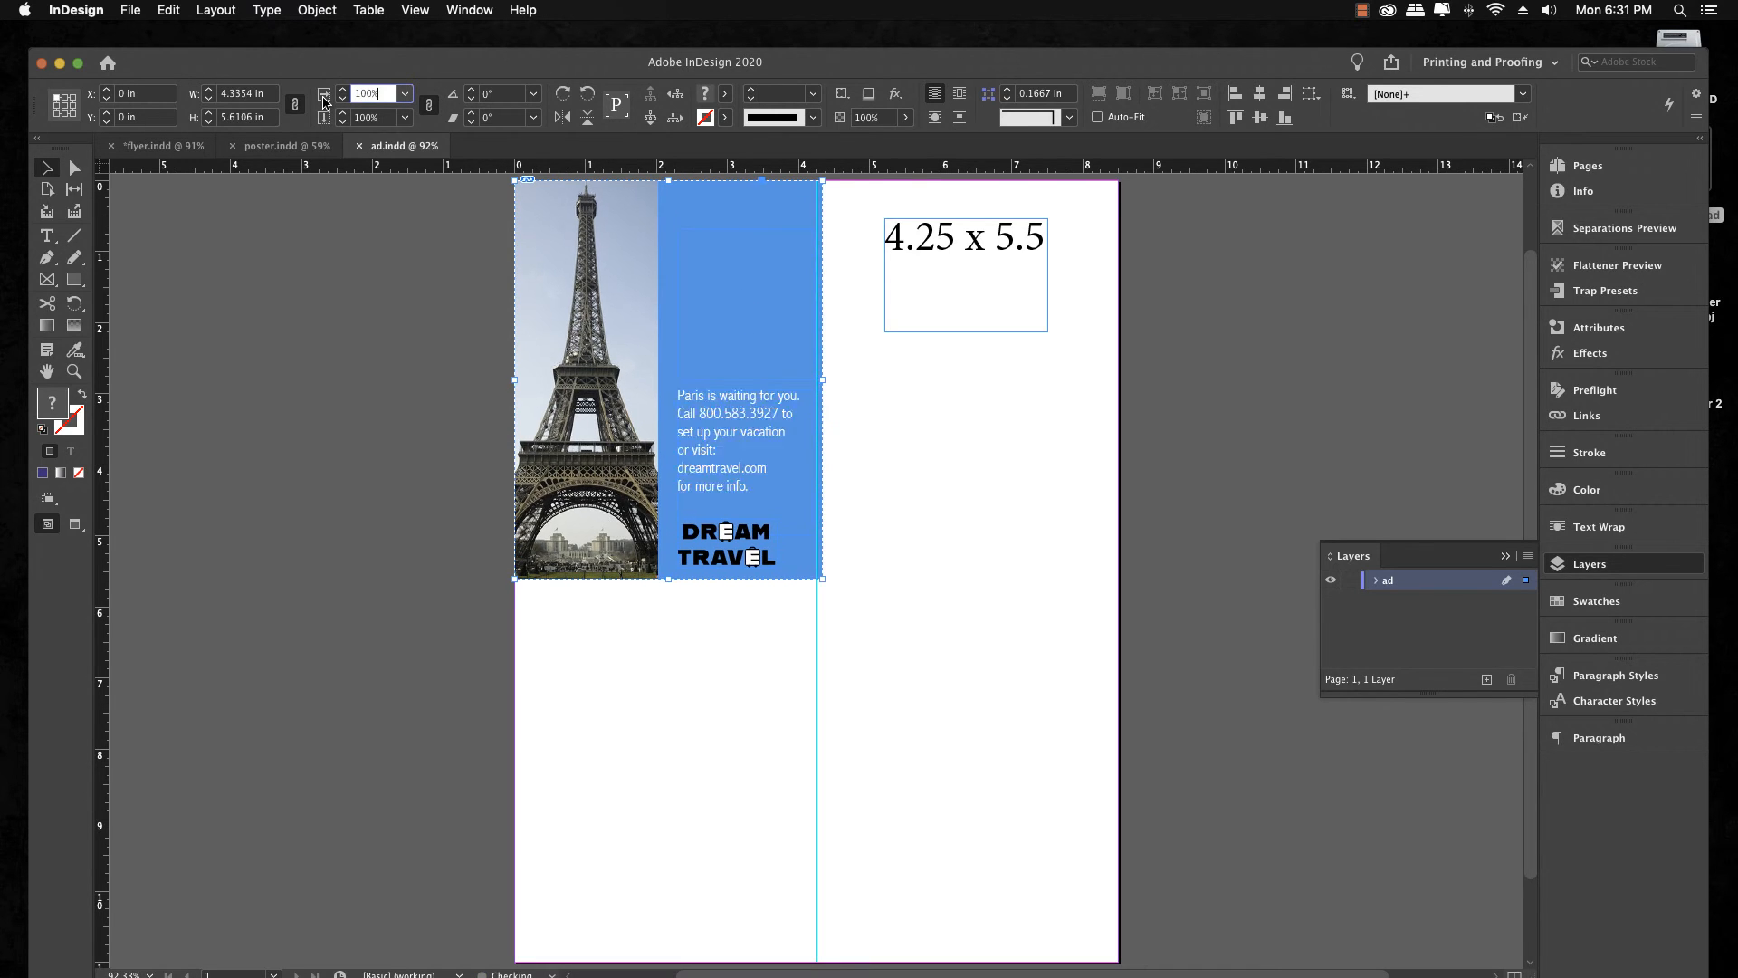
{"action": "key", "text": "Up"}
{"action": "key", "text": "Up"}
{"action": "key", "text": "Up"}
{"action": "key", "text": "Up"}
{"action": "key", "text": "Up"}
{"action": "key", "text": "Up"}
{"action": "key", "text": "Up"}
{"action": "key", "text": "Up"}
{"action": "key", "text": "Up"}
{"action": "key", "text": "Up"}
{"action": "key", "text": "Up"}
{"action": "key", "text": "Up"}
{"action": "key", "text": "Up"}
{"action": "key", "text": "Up"}
{"action": "key", "text": "Up"}
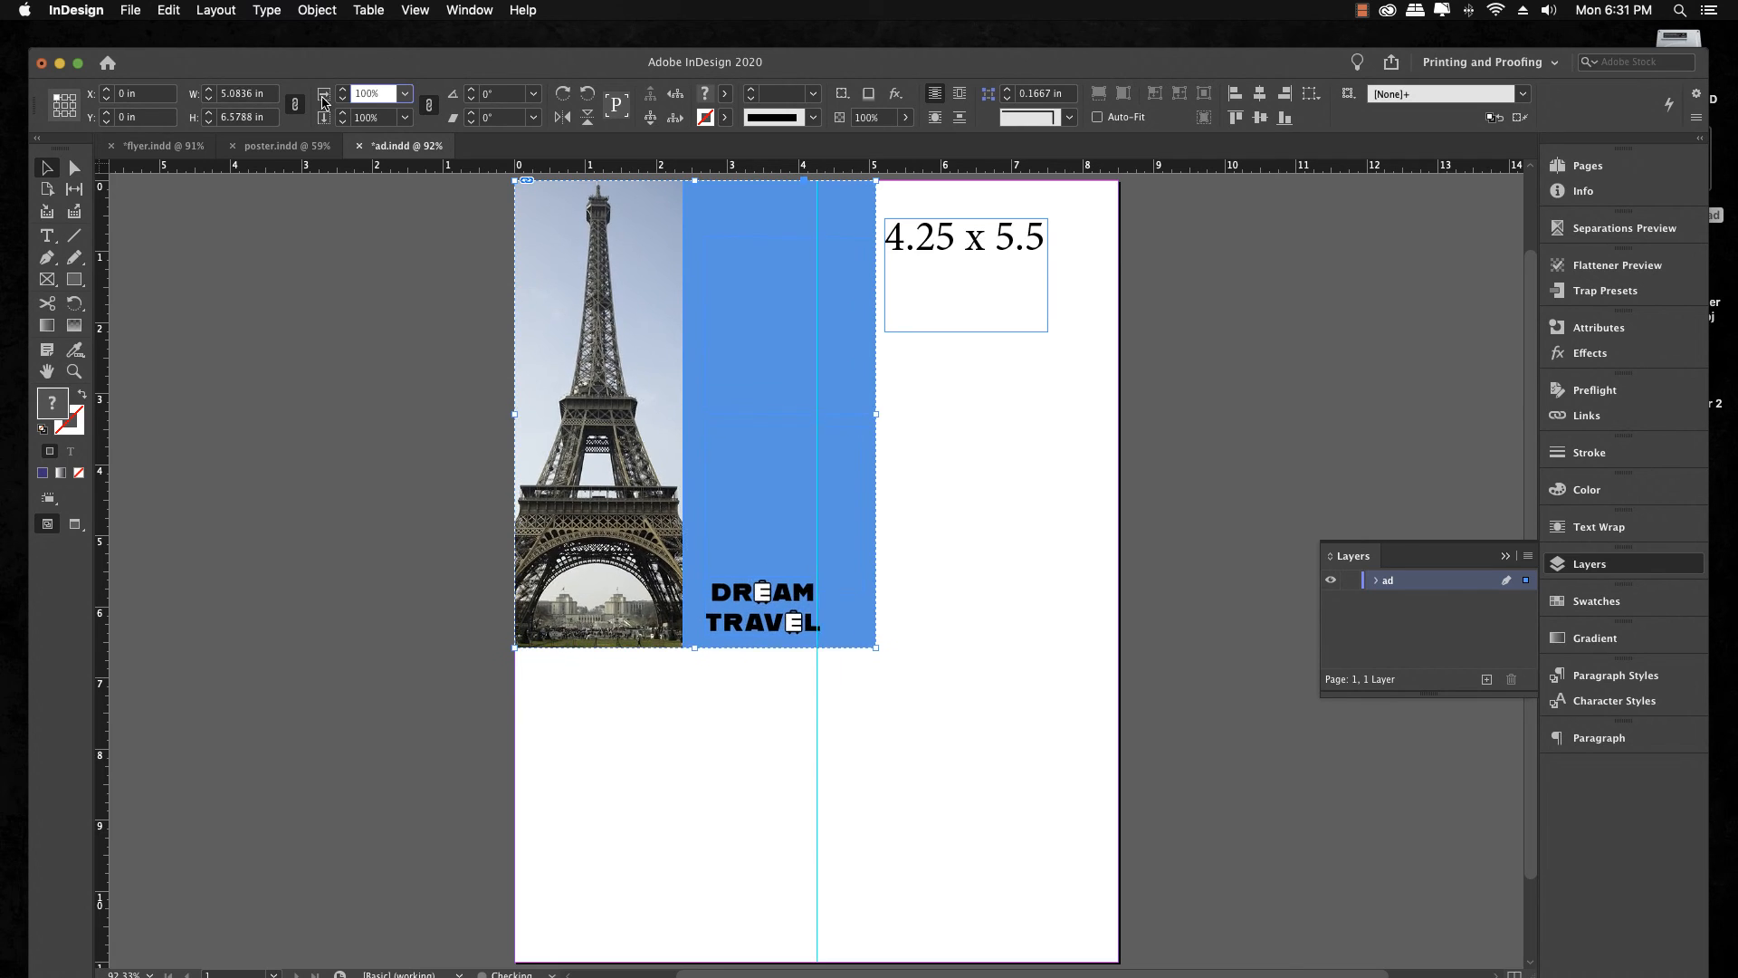
{"action": "key", "text": "Up"}
{"action": "key", "text": "Up"}
{"action": "key", "text": "Up"}
{"action": "key", "text": "Up"}
{"action": "key", "text": "Up"}
{"action": "key", "text": "Up"}
{"action": "key", "text": "Up"}
{"action": "key", "text": "Up"}
{"action": "key", "text": "Up"}
{"action": "key", "text": "Up"}
{"action": "key", "text": "Up"}
{"action": "key", "text": "Up"}
{"action": "key", "text": "Up"}
{"action": "key", "text": "Up"}
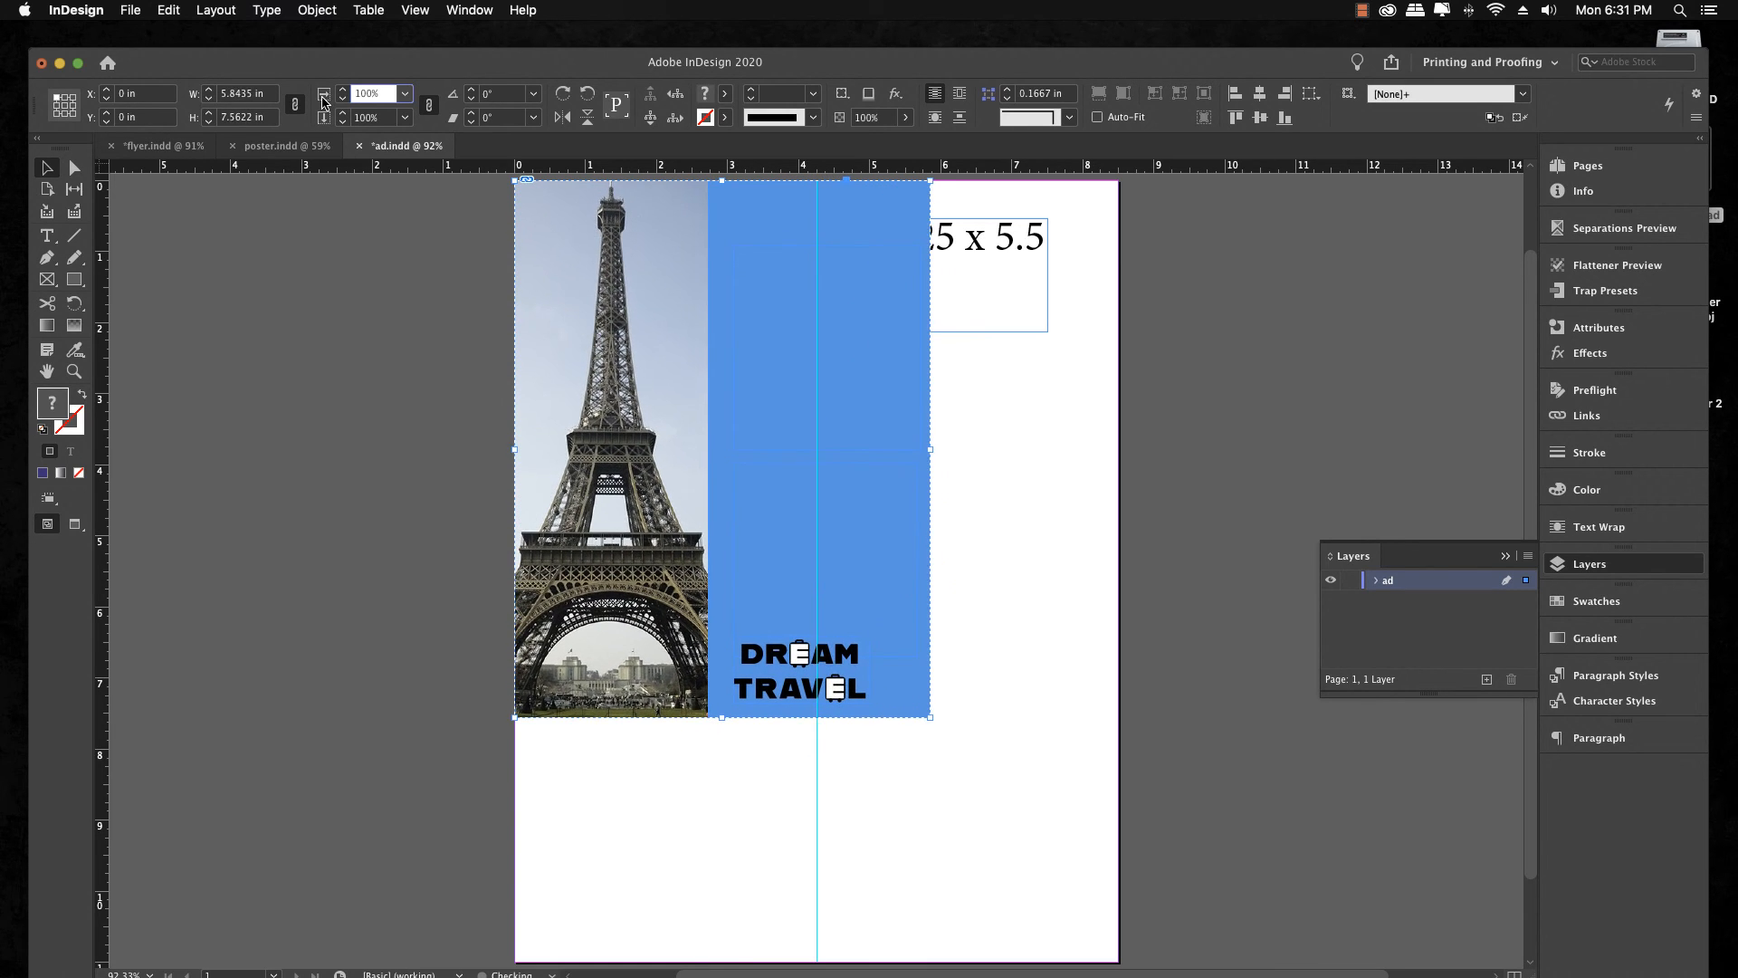
{"action": "key", "text": "Up"}
{"action": "key", "text": "Up"}
{"action": "key", "text": "Up"}
{"action": "key", "text": "Up"}
{"action": "key", "text": "Up"}
{"action": "key", "text": "Up"}
{"action": "key", "text": "Up"}
{"action": "key", "text": "Up"}
{"action": "key", "text": "Up"}
{"action": "key", "text": "Up"}
{"action": "key", "text": "Up"}
{"action": "key", "text": "Up"}
{"action": "key", "text": "Up"}
{"action": "key", "text": "Up"}
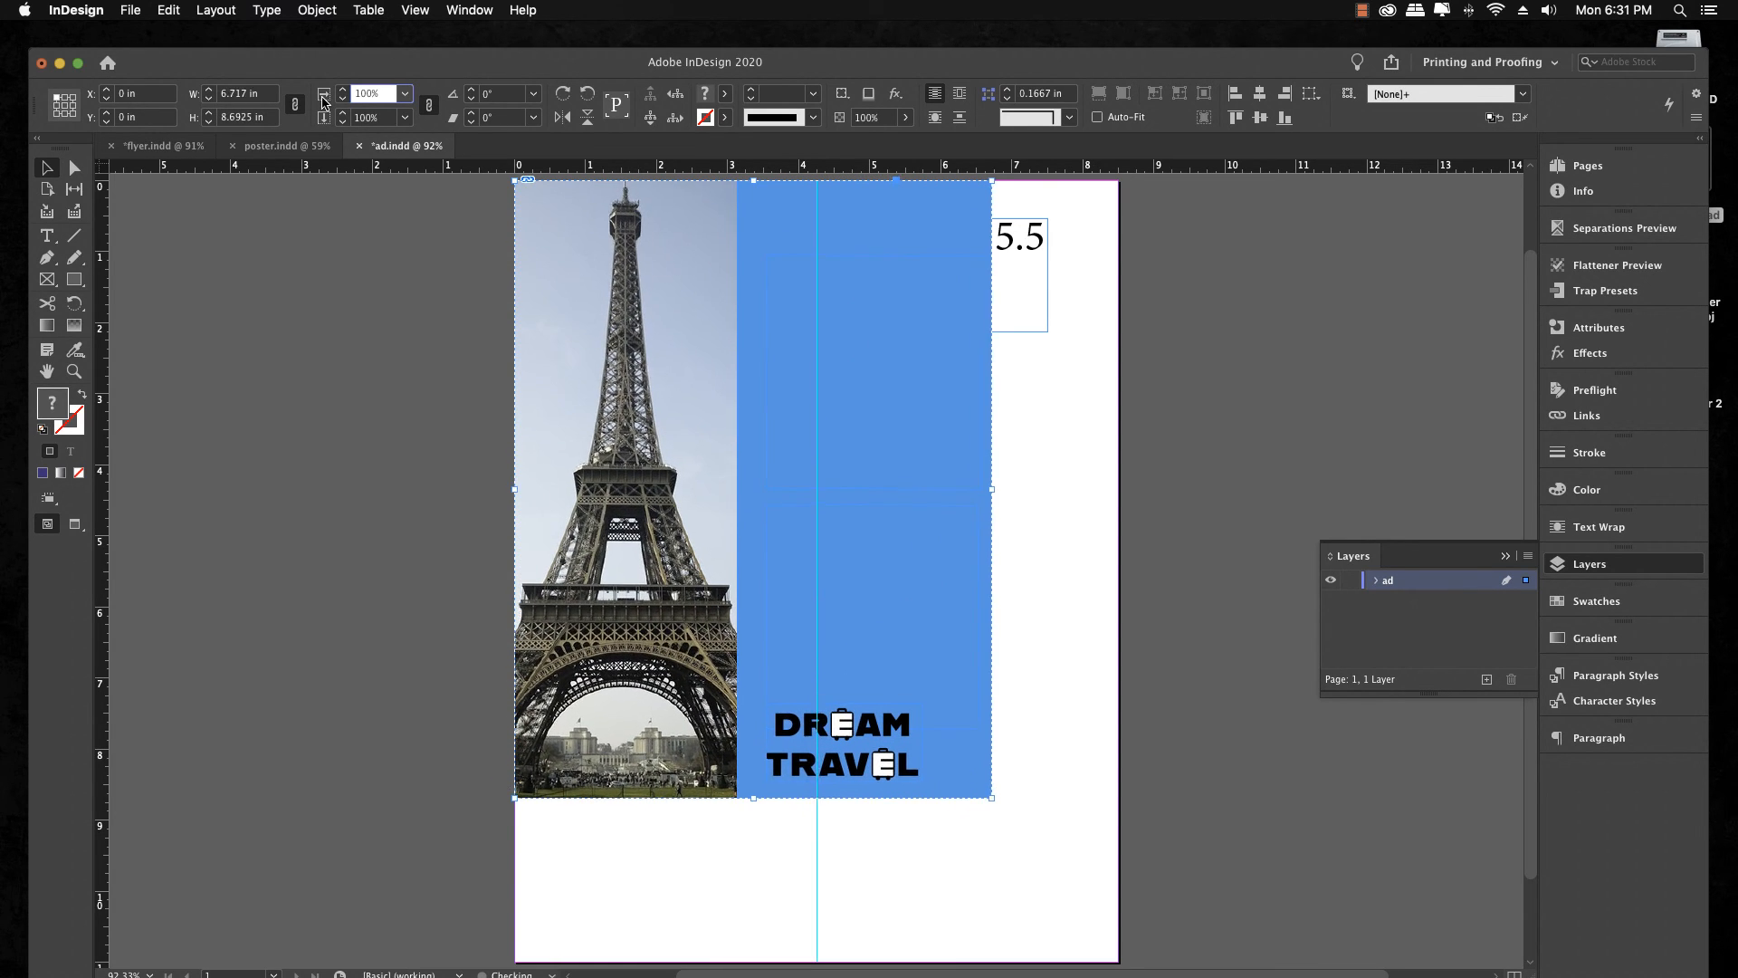
{"action": "key", "text": "Up"}
{"action": "key", "text": "Up"}
{"action": "key", "text": "Up"}
{"action": "key", "text": "Up"}
{"action": "key", "text": "Up"}
{"action": "key", "text": "Up"}
{"action": "key", "text": "Up"}
{"action": "key", "text": "Up"}
{"action": "key", "text": "Up"}
{"action": "key", "text": "Up"}
{"action": "key", "text": "Up"}
{"action": "key", "text": "Up"}
{"action": "key", "text": "Up"}
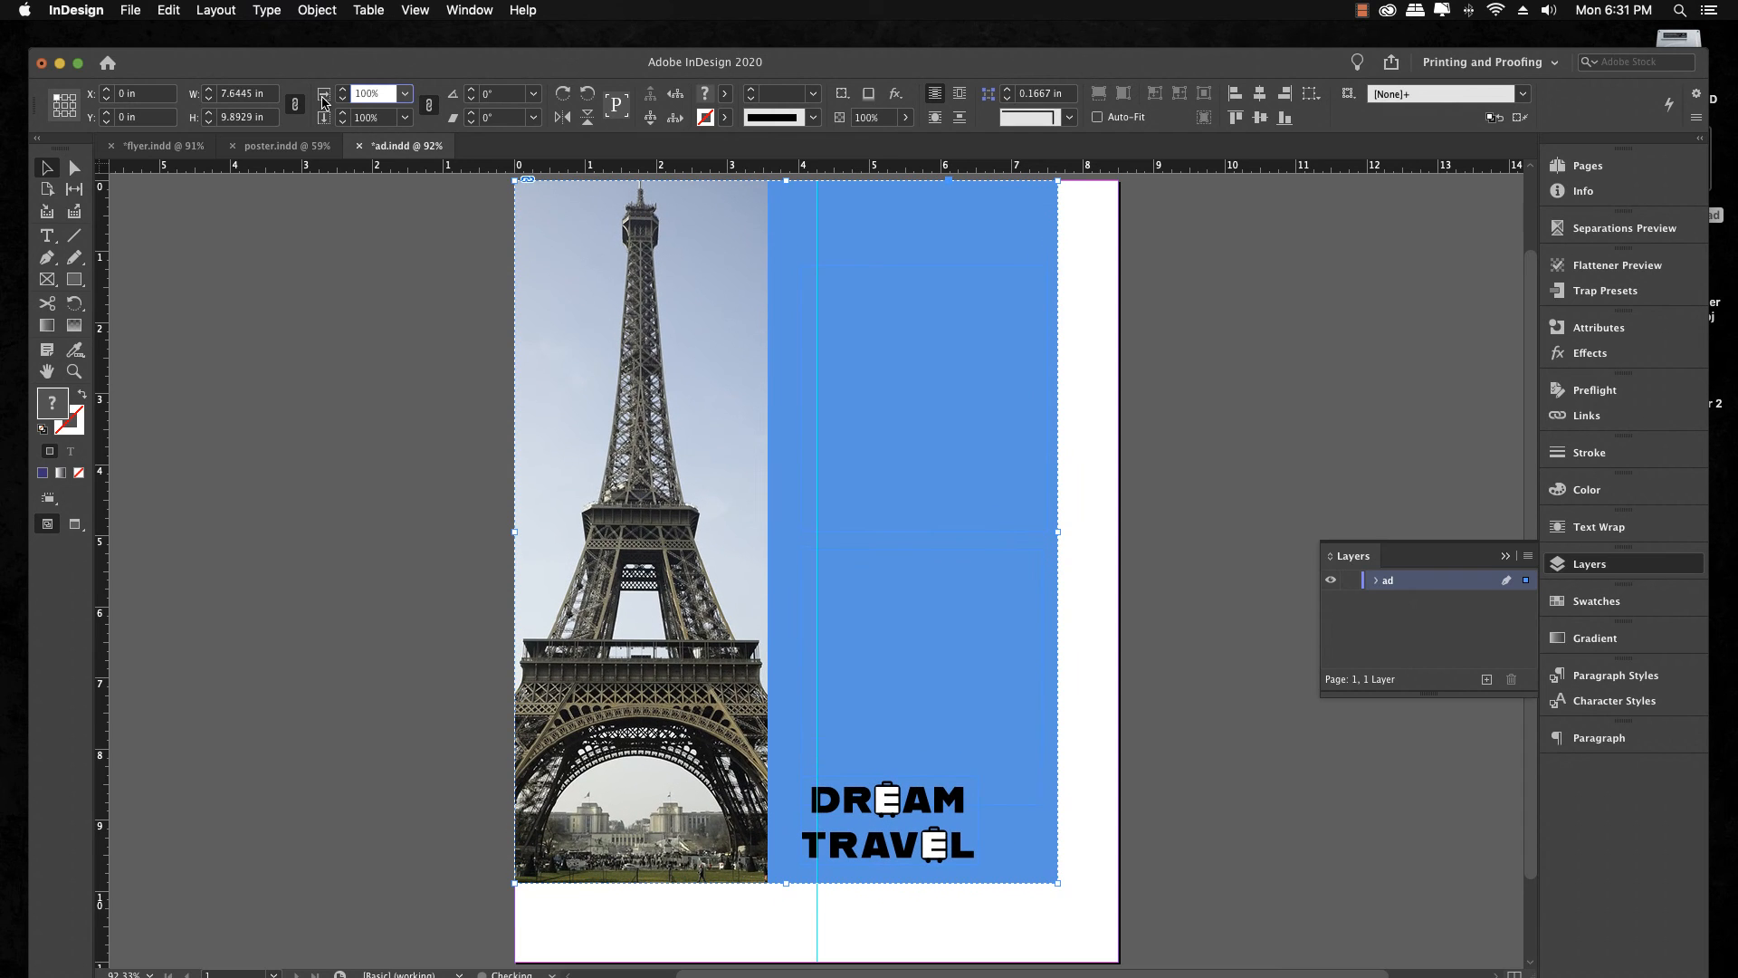
{"action": "key", "text": "Up"}
{"action": "key", "text": "Up"}
{"action": "key", "text": "Up"}
{"action": "key", "text": "Up"}
{"action": "key", "text": "Up"}
{"action": "key", "text": "Up"}
{"action": "key", "text": "Up"}
{"action": "key", "text": "Up"}
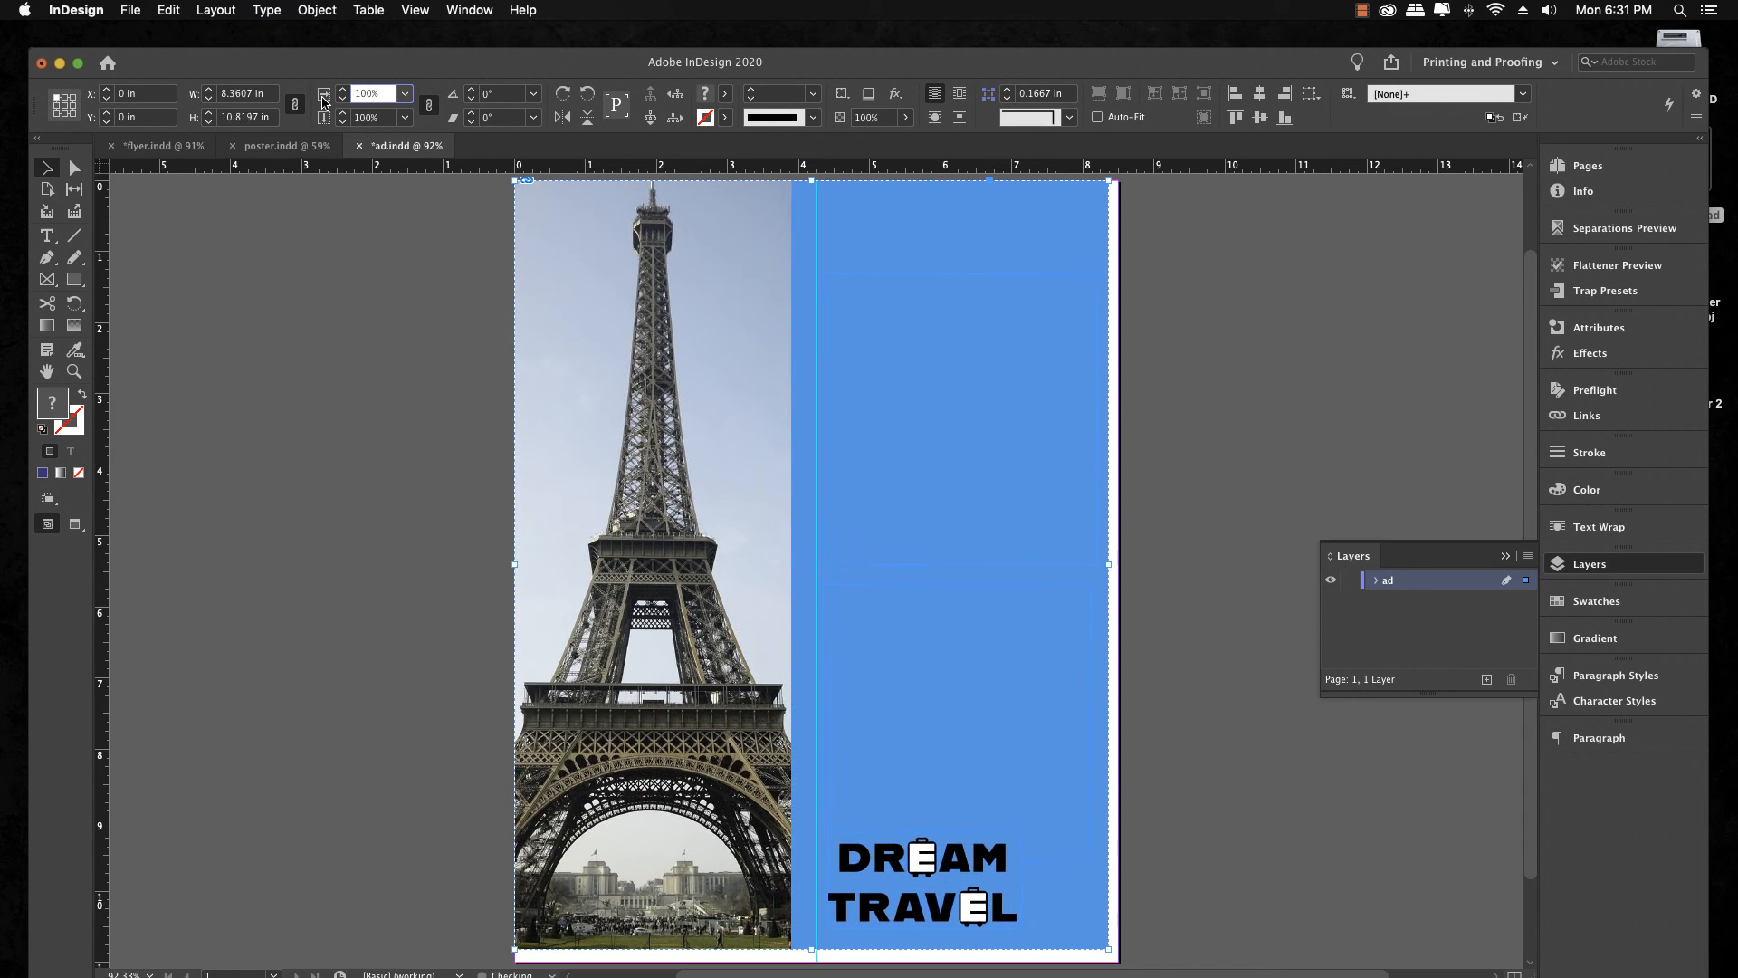
{"action": "key", "text": "Up"}
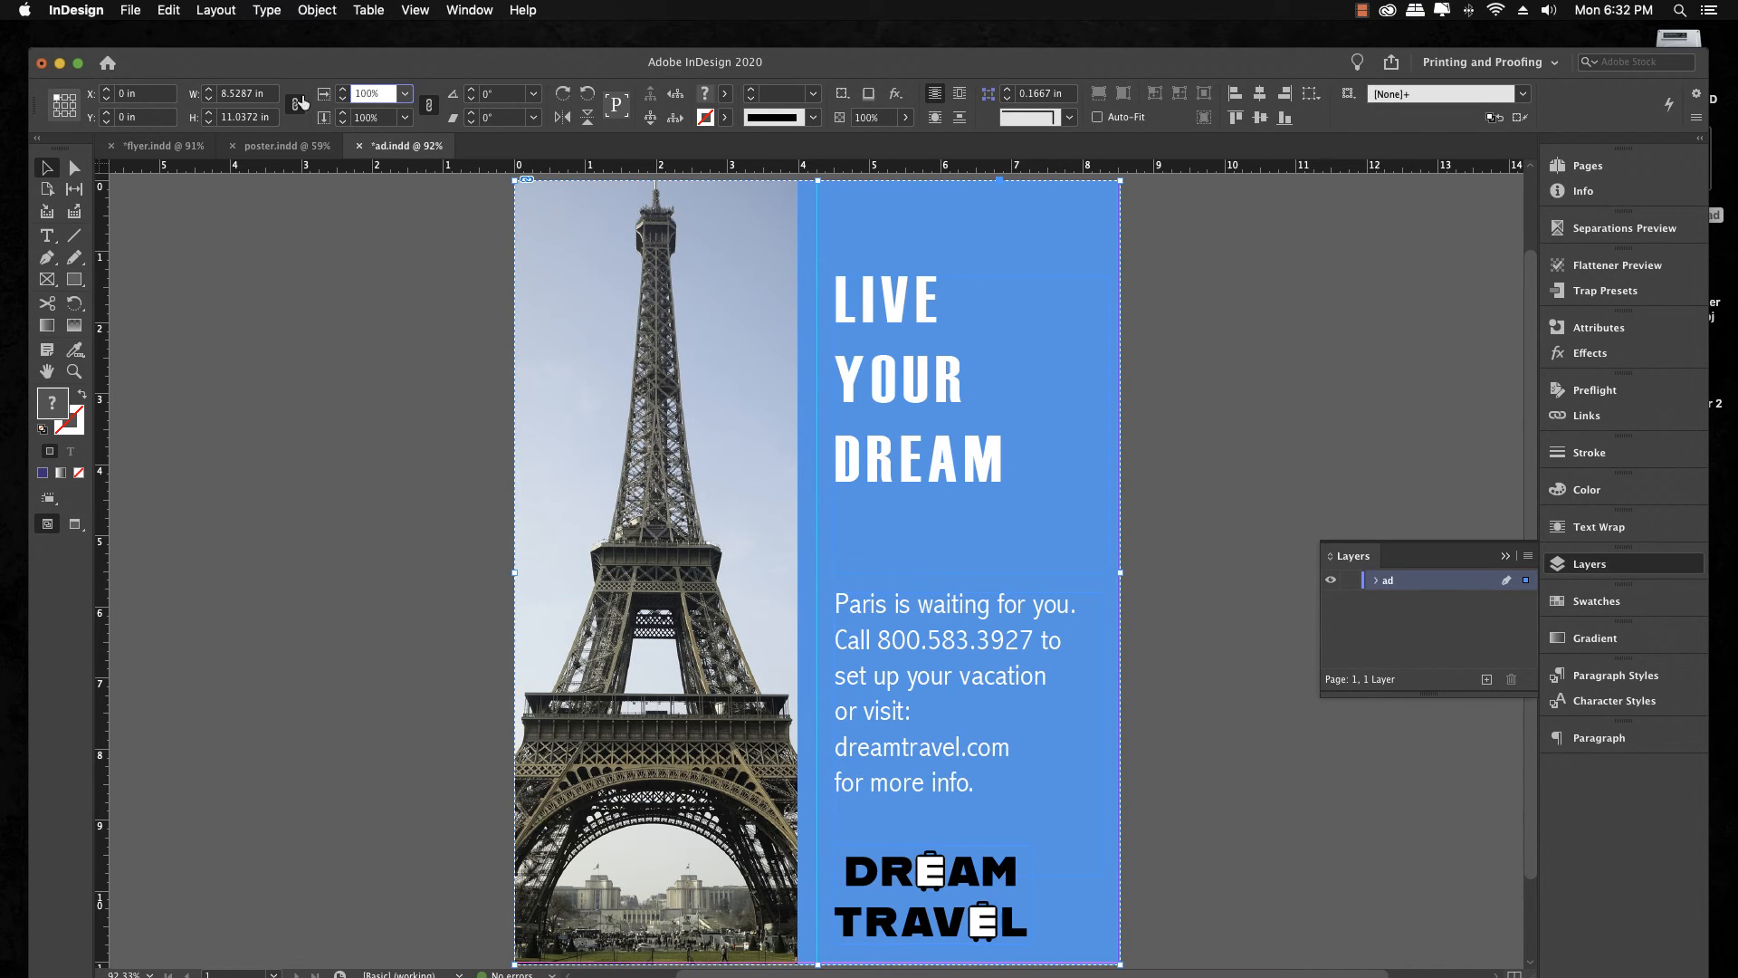
In poster.indd, select all objects on the original size layer and scale them proportionally to about 11.22 x 14.43 in, spanning the page width
{"action": "left_click", "coordinate": [285, 146]}
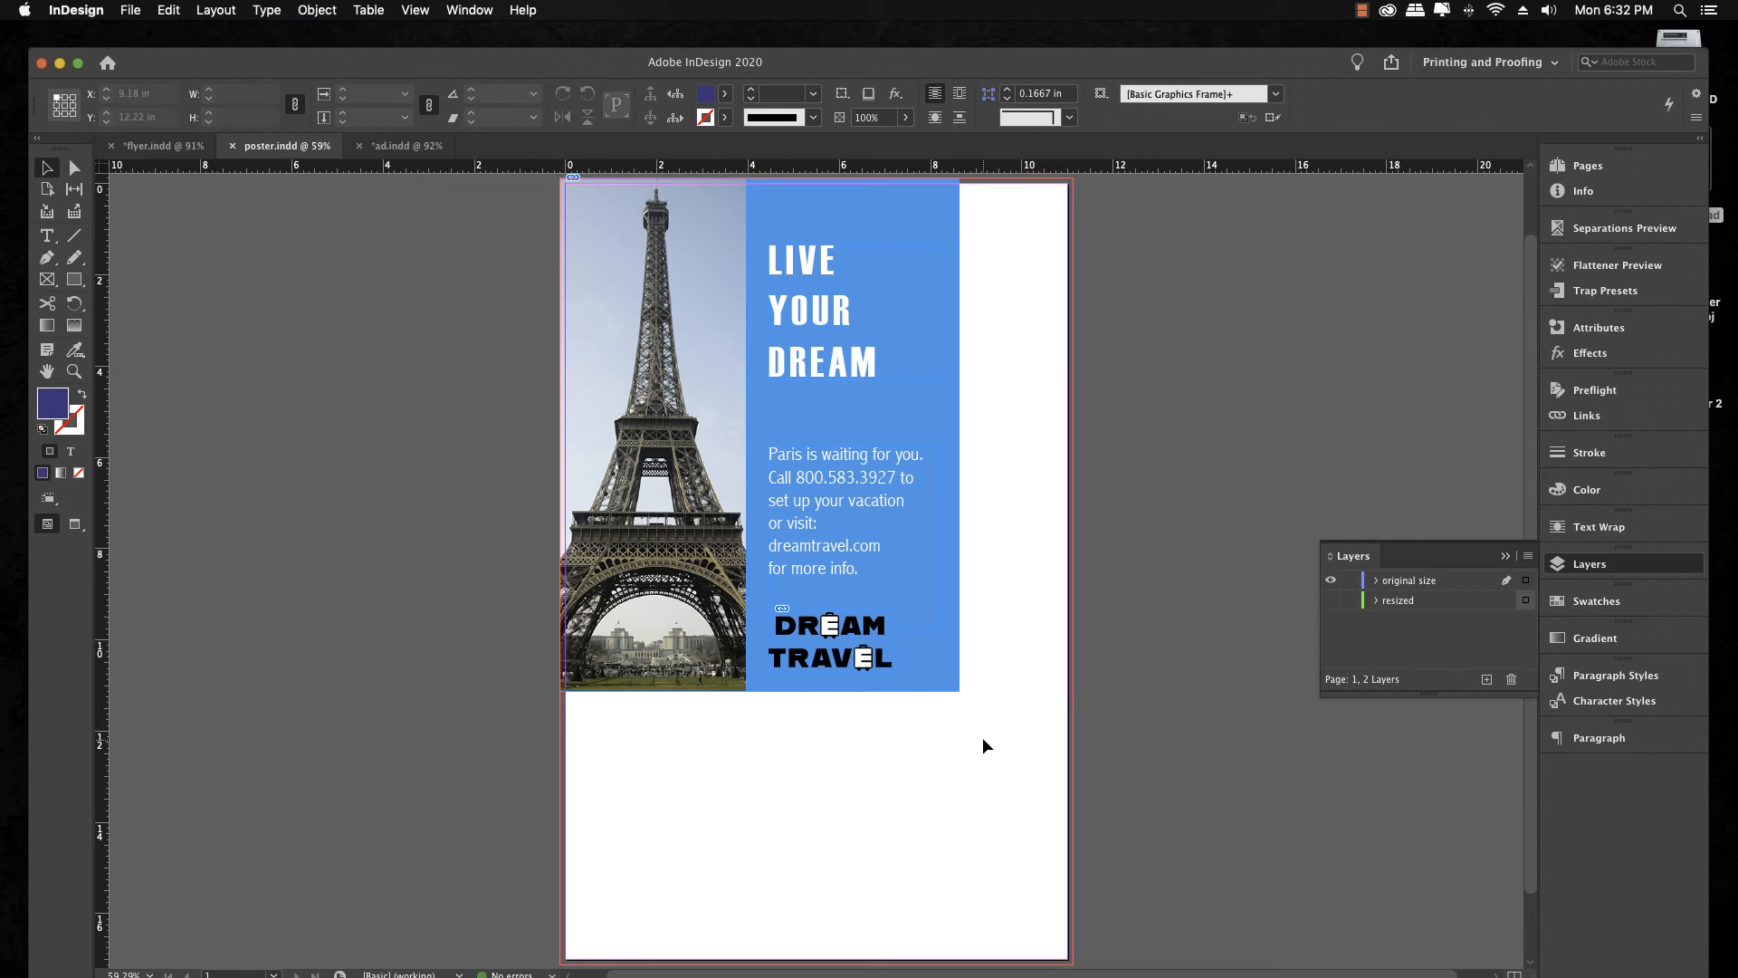
{"action": "left_click_drag", "start_coordinate": [981, 738], "coordinate": [493, 219]}
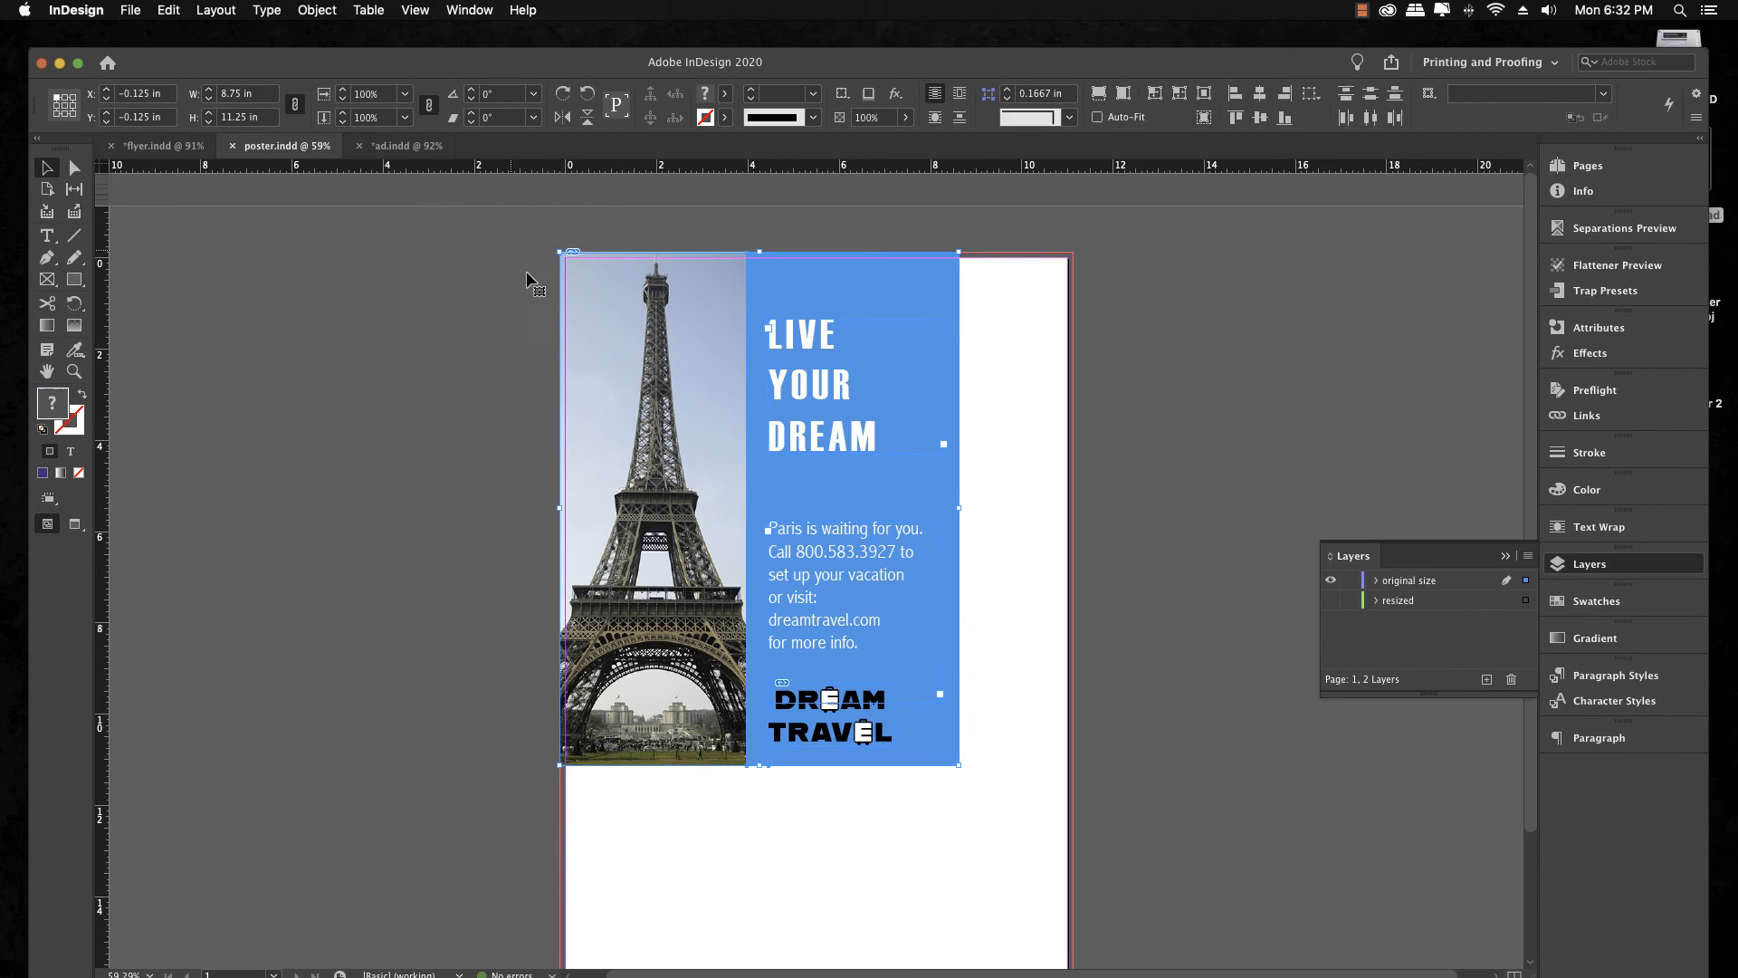
{"action": "scroll", "coordinate": [612, 317], "scroll_direction": "down", "scroll_amount": 2}
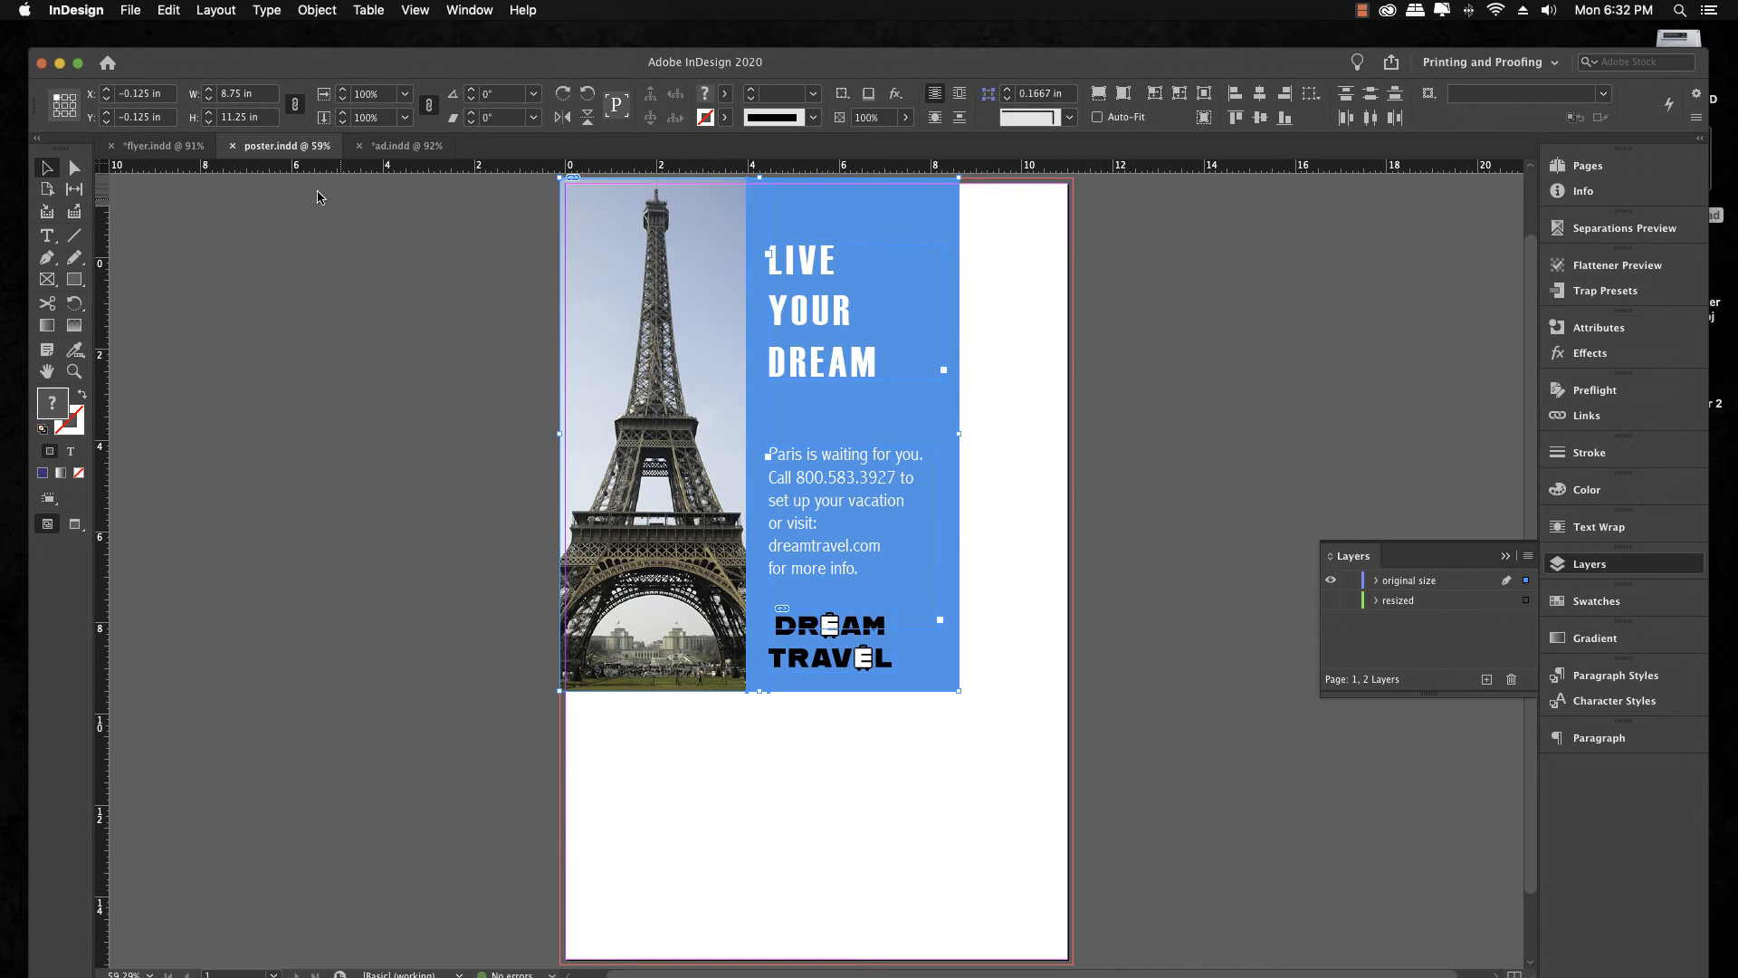
{"action": "left_click", "coordinate": [325, 95]}
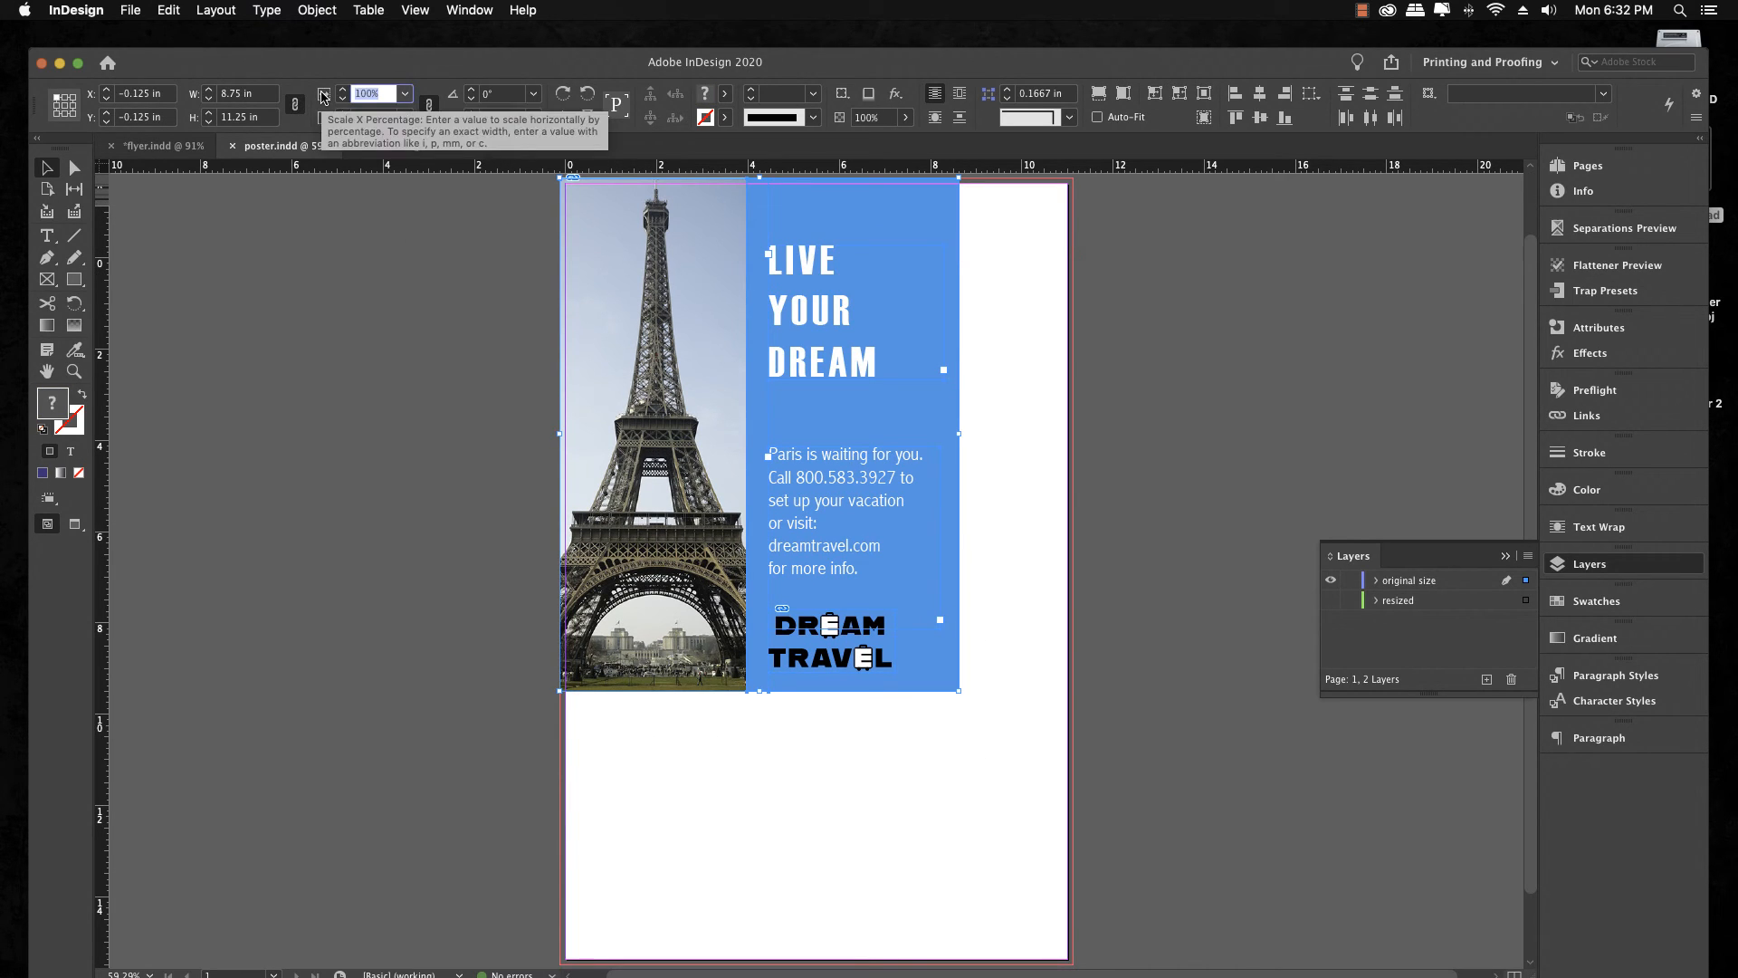
{"action": "key", "text": "Up"}
{"action": "key", "text": "Up"}
{"action": "key", "text": "Up"}
{"action": "key", "text": "Up"}
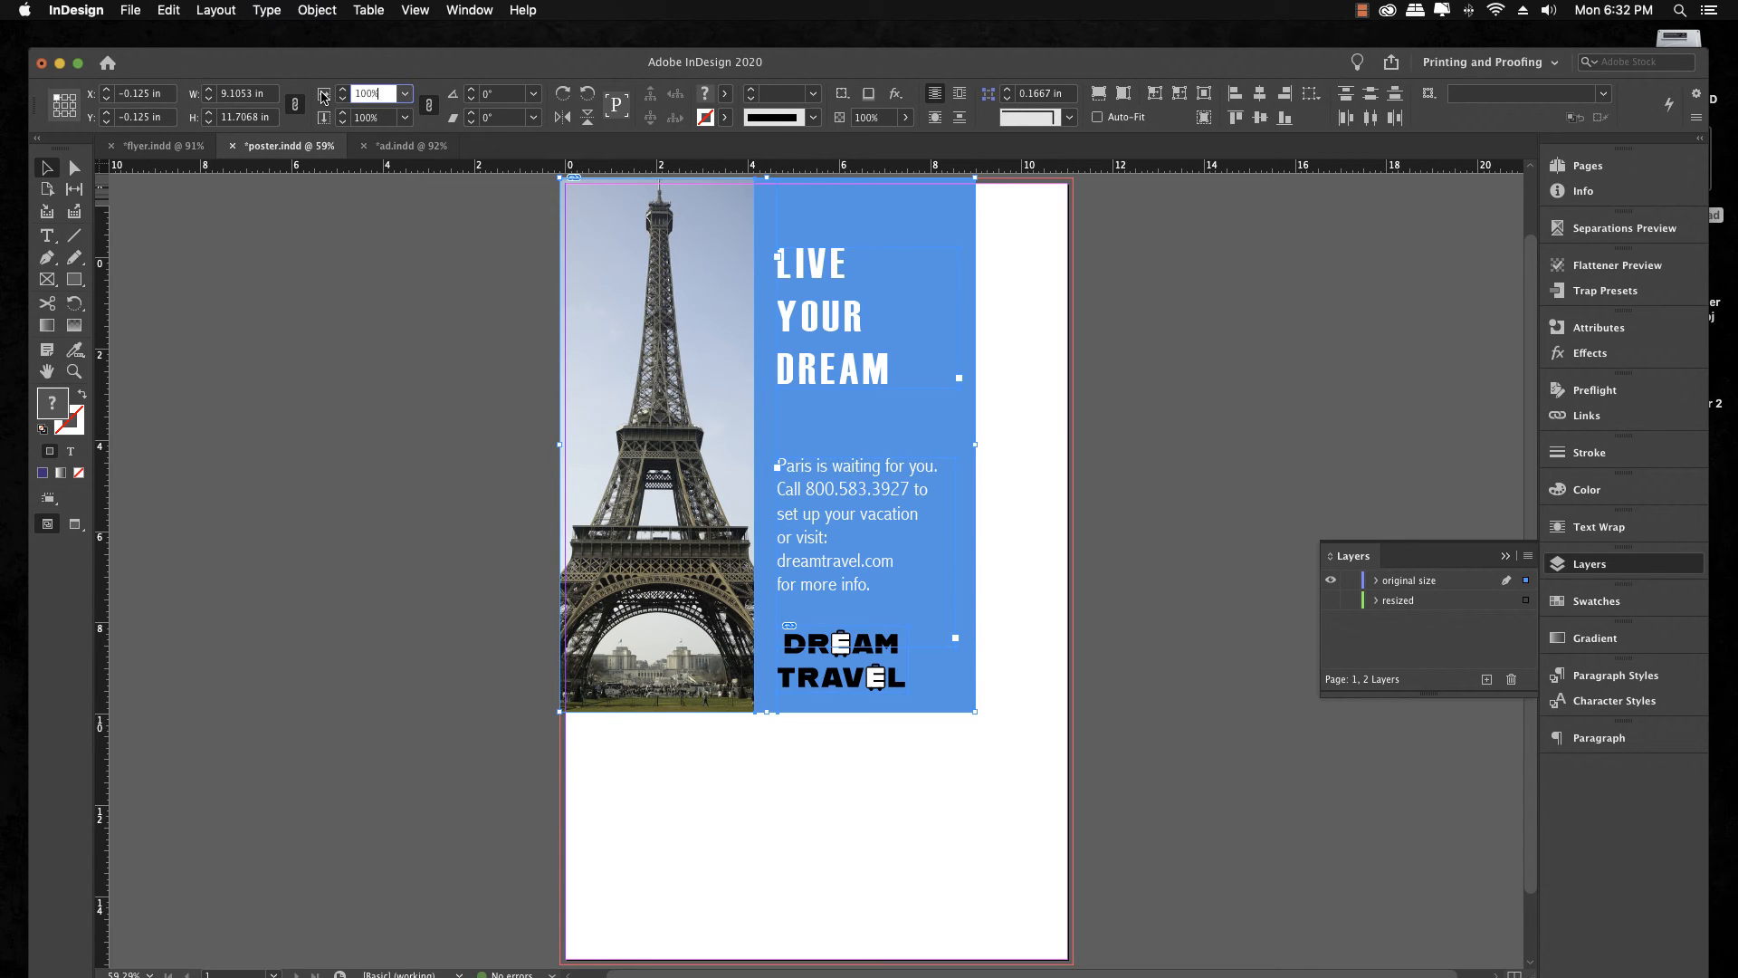
{"action": "key", "text": "Up"}
{"action": "key", "text": "Up"}
{"action": "key", "text": "Up"}
{"action": "key", "text": "Up"}
{"action": "key", "text": "Up"}
{"action": "key", "text": "Up"}
{"action": "key", "text": "Up"}
{"action": "key", "text": "Up"}
{"action": "key", "text": "Up"}
{"action": "key", "text": "Up"}
{"action": "key", "text": "Up"}
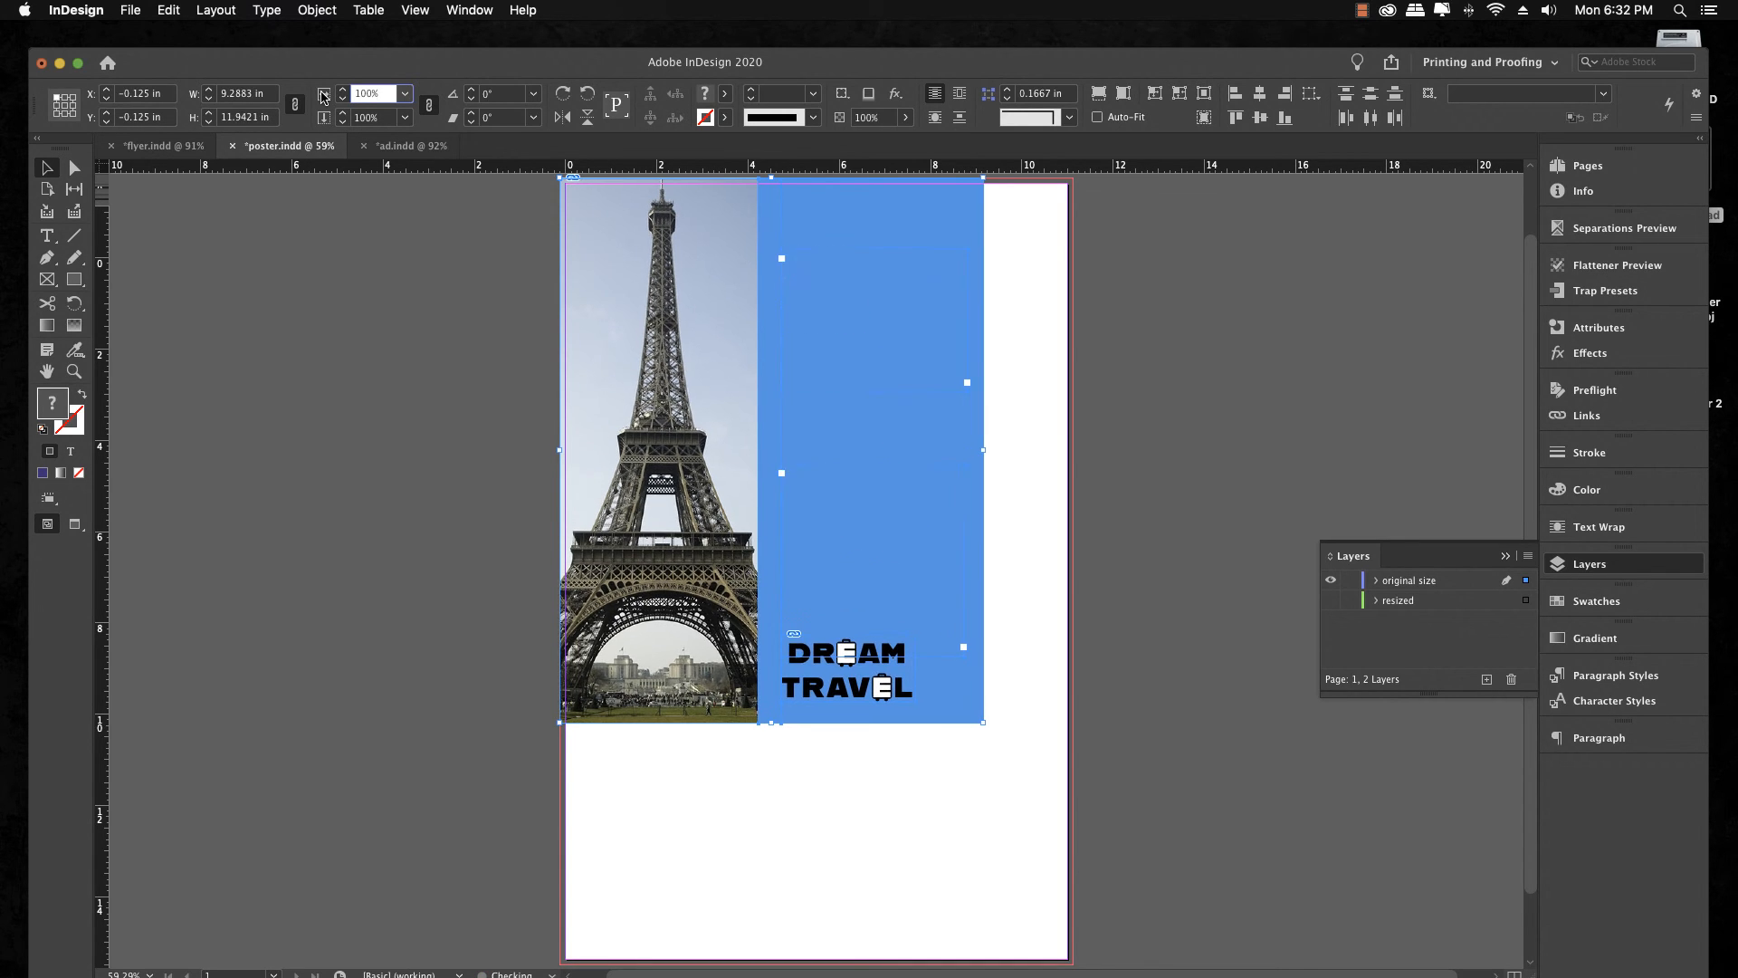
{"action": "key", "text": "Up"}
{"action": "key", "text": "Up"}
{"action": "key", "text": "Up"}
{"action": "key", "text": "Up"}
{"action": "key", "text": "Up"}
{"action": "key", "text": "Up"}
{"action": "key", "text": "Up"}
{"action": "key", "text": "Up"}
{"action": "key", "text": "Up"}
{"action": "key", "text": "Up"}
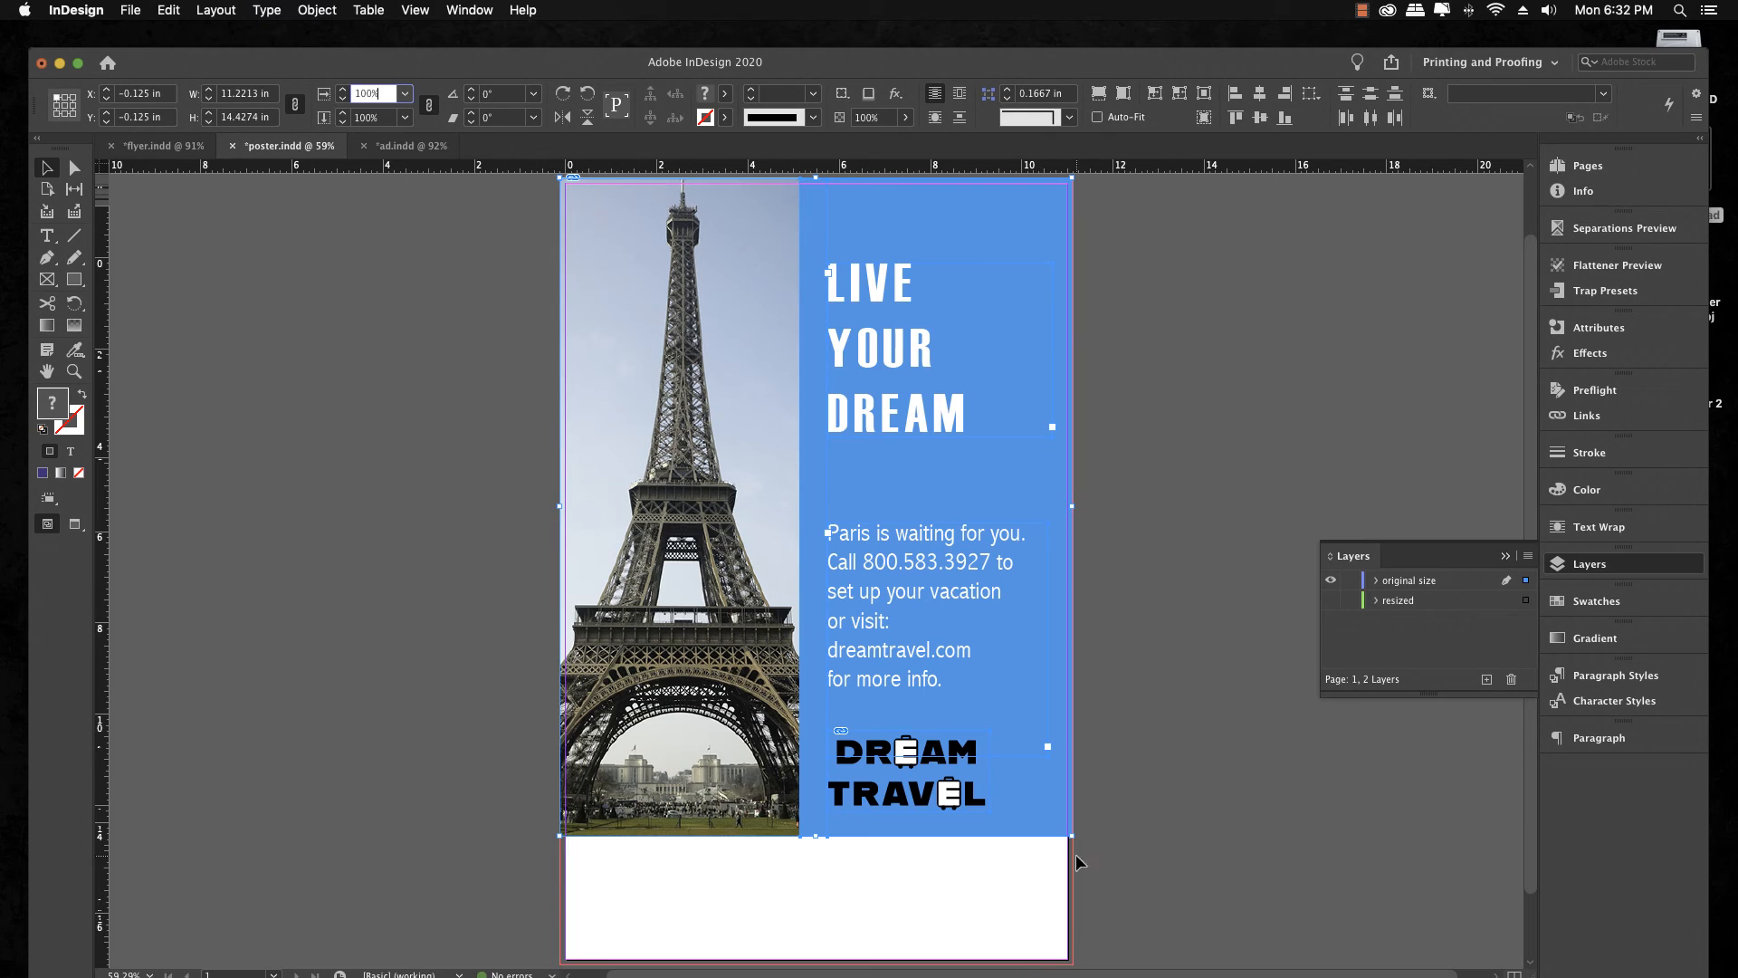
{"action": "left_click", "coordinate": [1118, 807]}
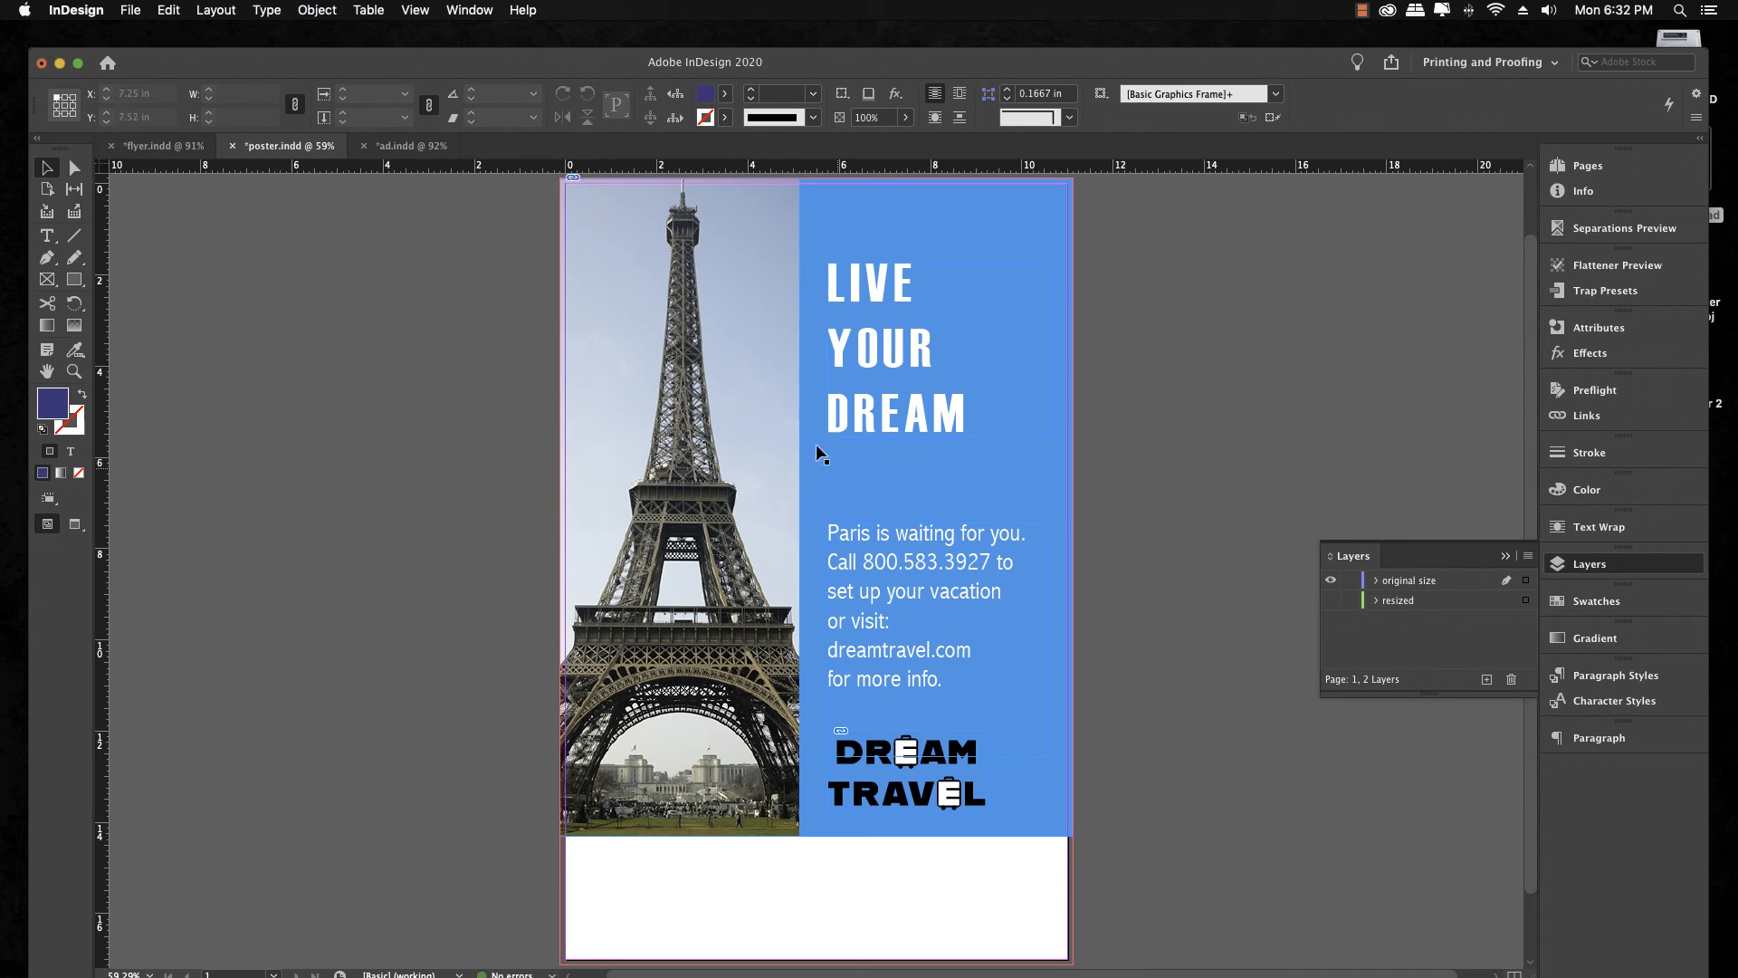
Return to the ad document and revert it to its last saved version
{"action": "left_click", "coordinate": [399, 147]}
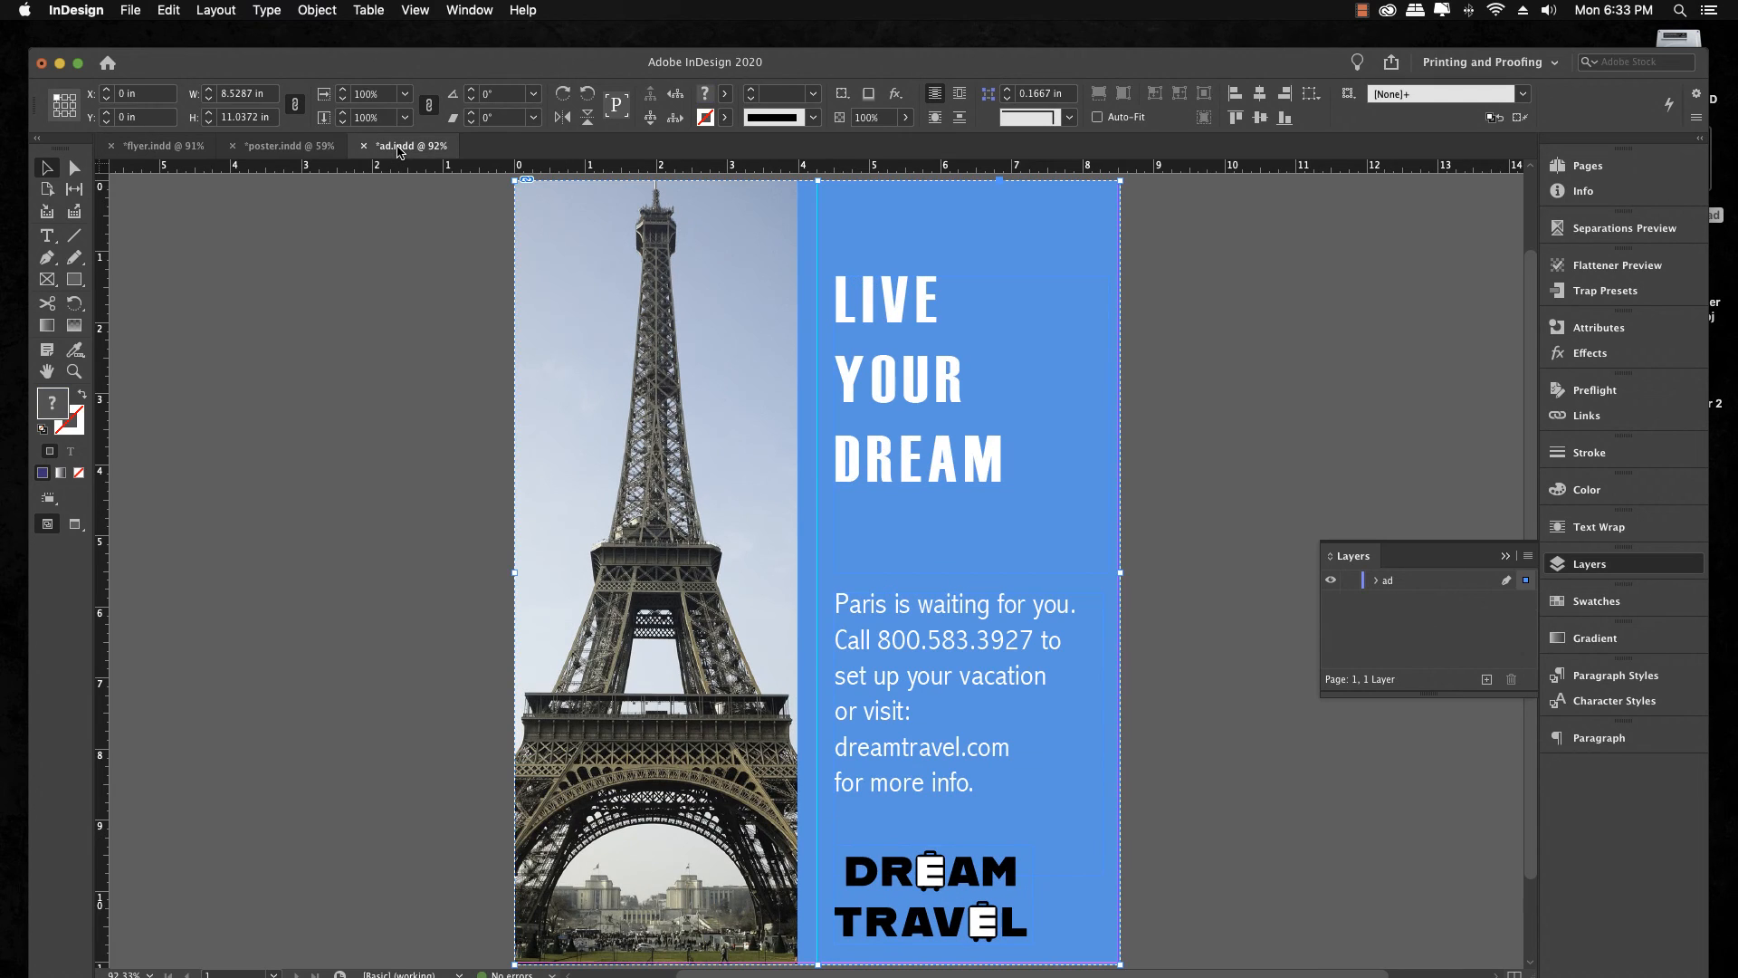
{"action": "left_click", "coordinate": [132, 11]}
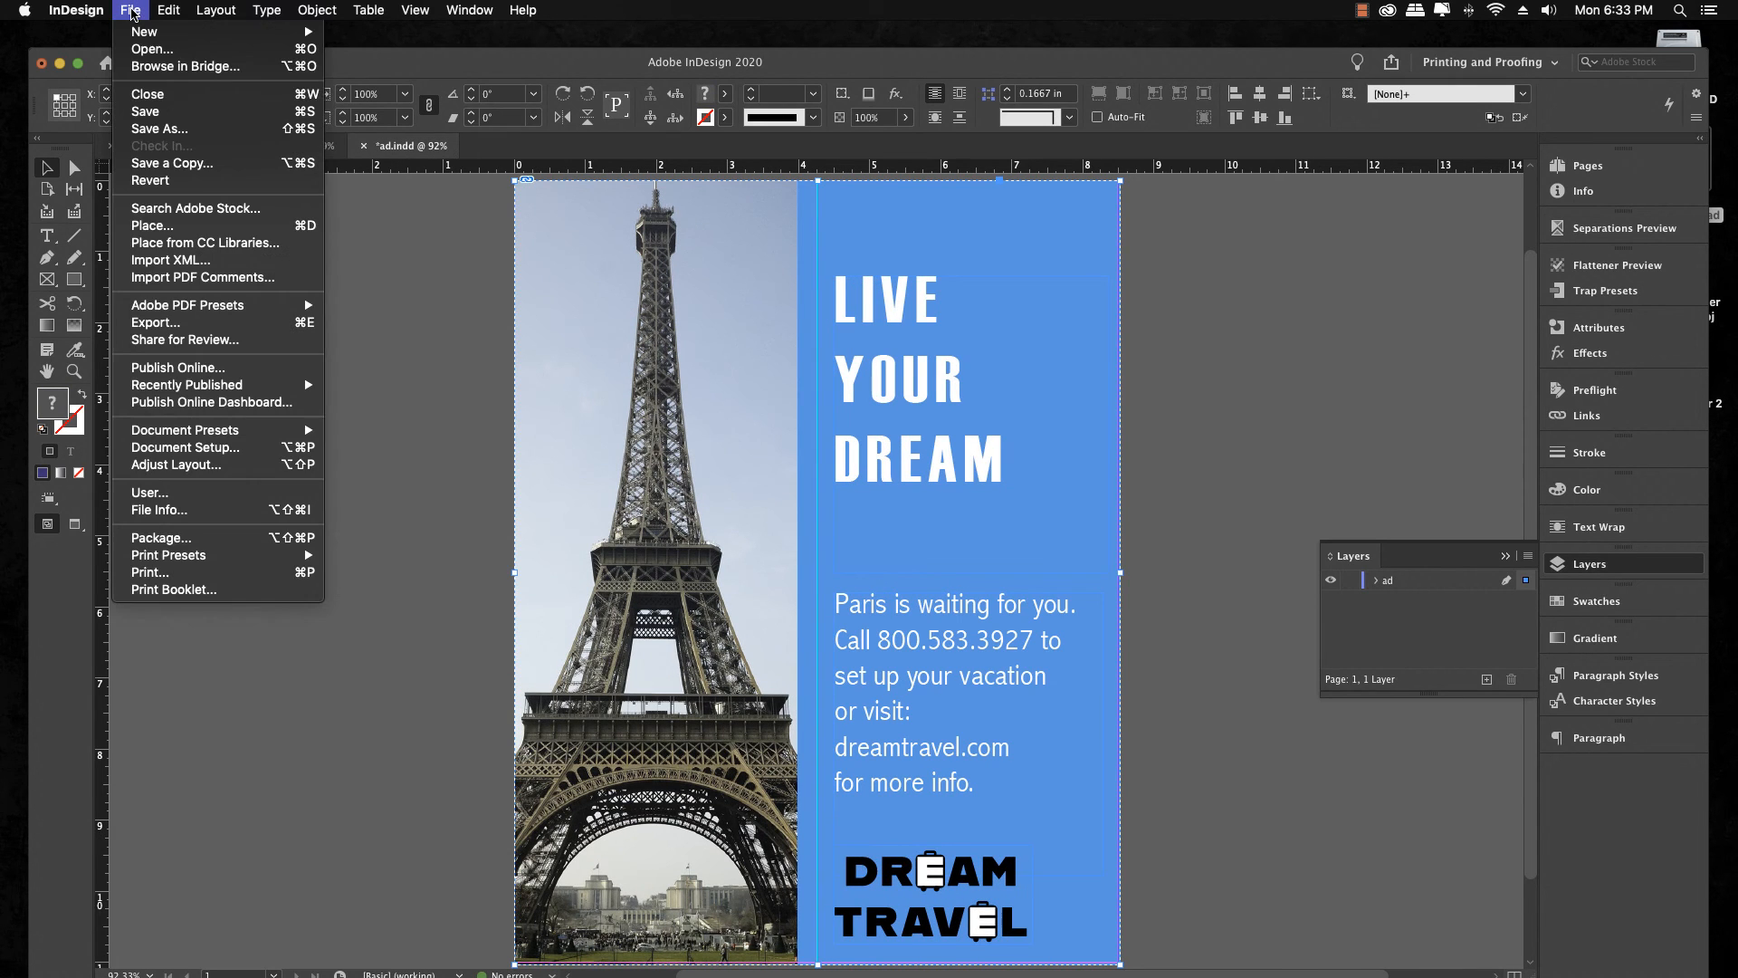
{"action": "left_click", "coordinate": [156, 178]}
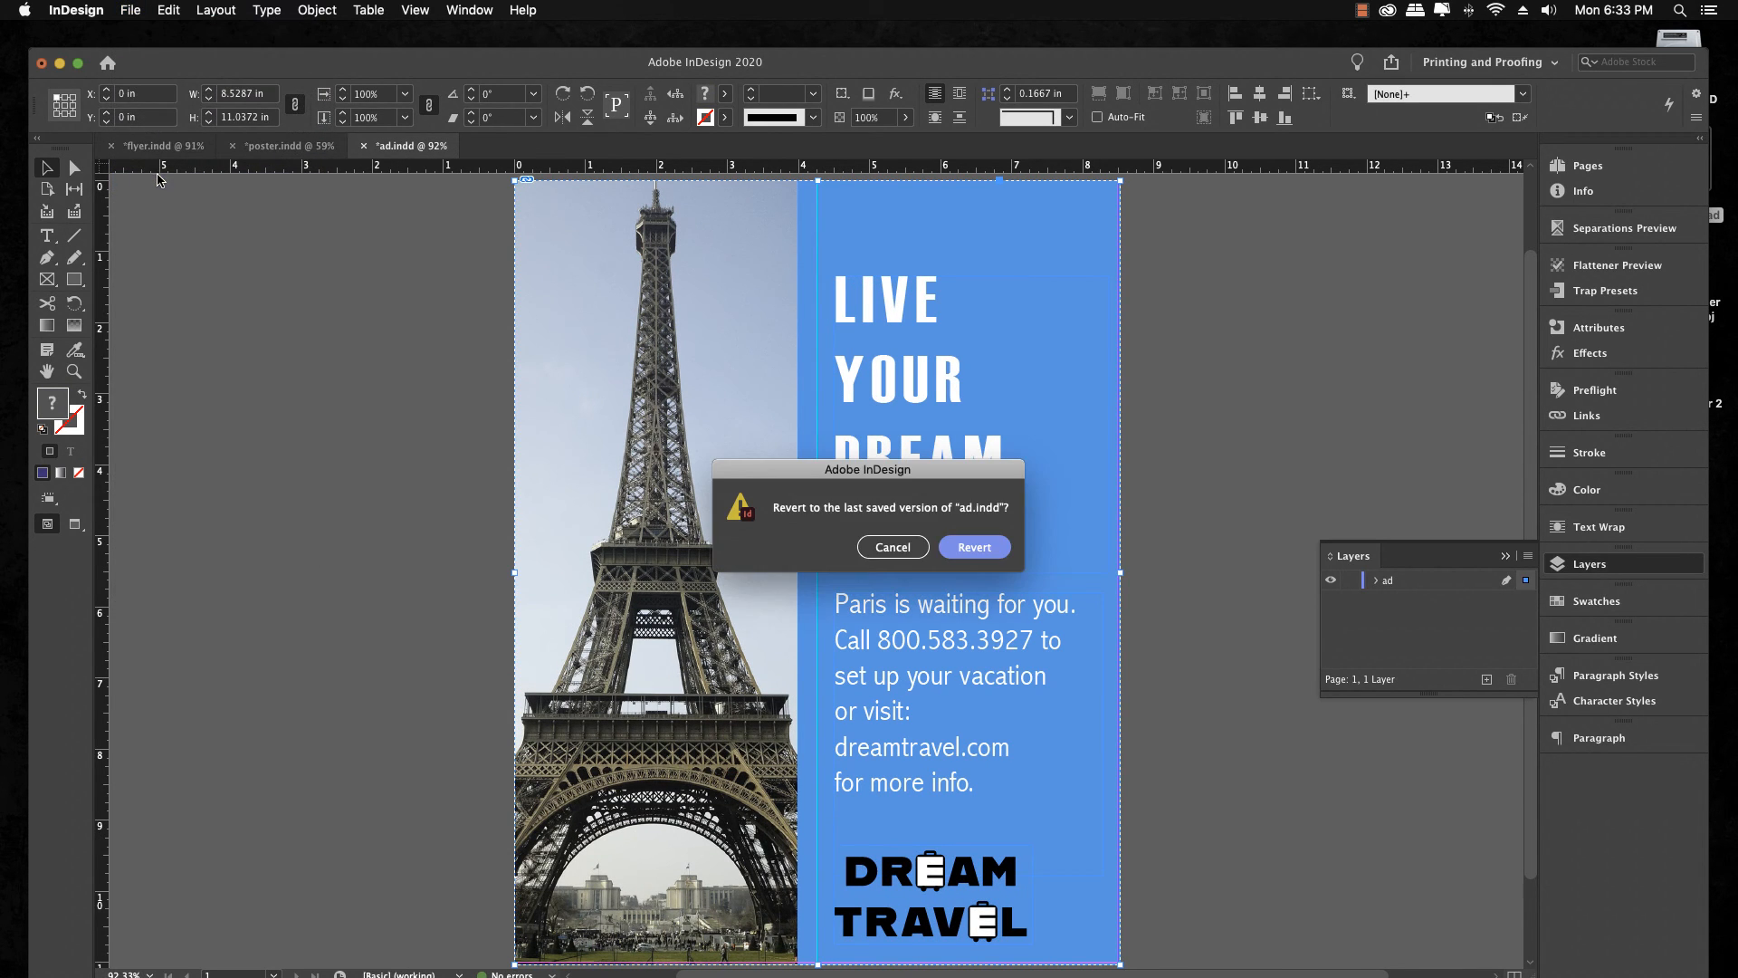
{"action": "left_click", "coordinate": [987, 547]}
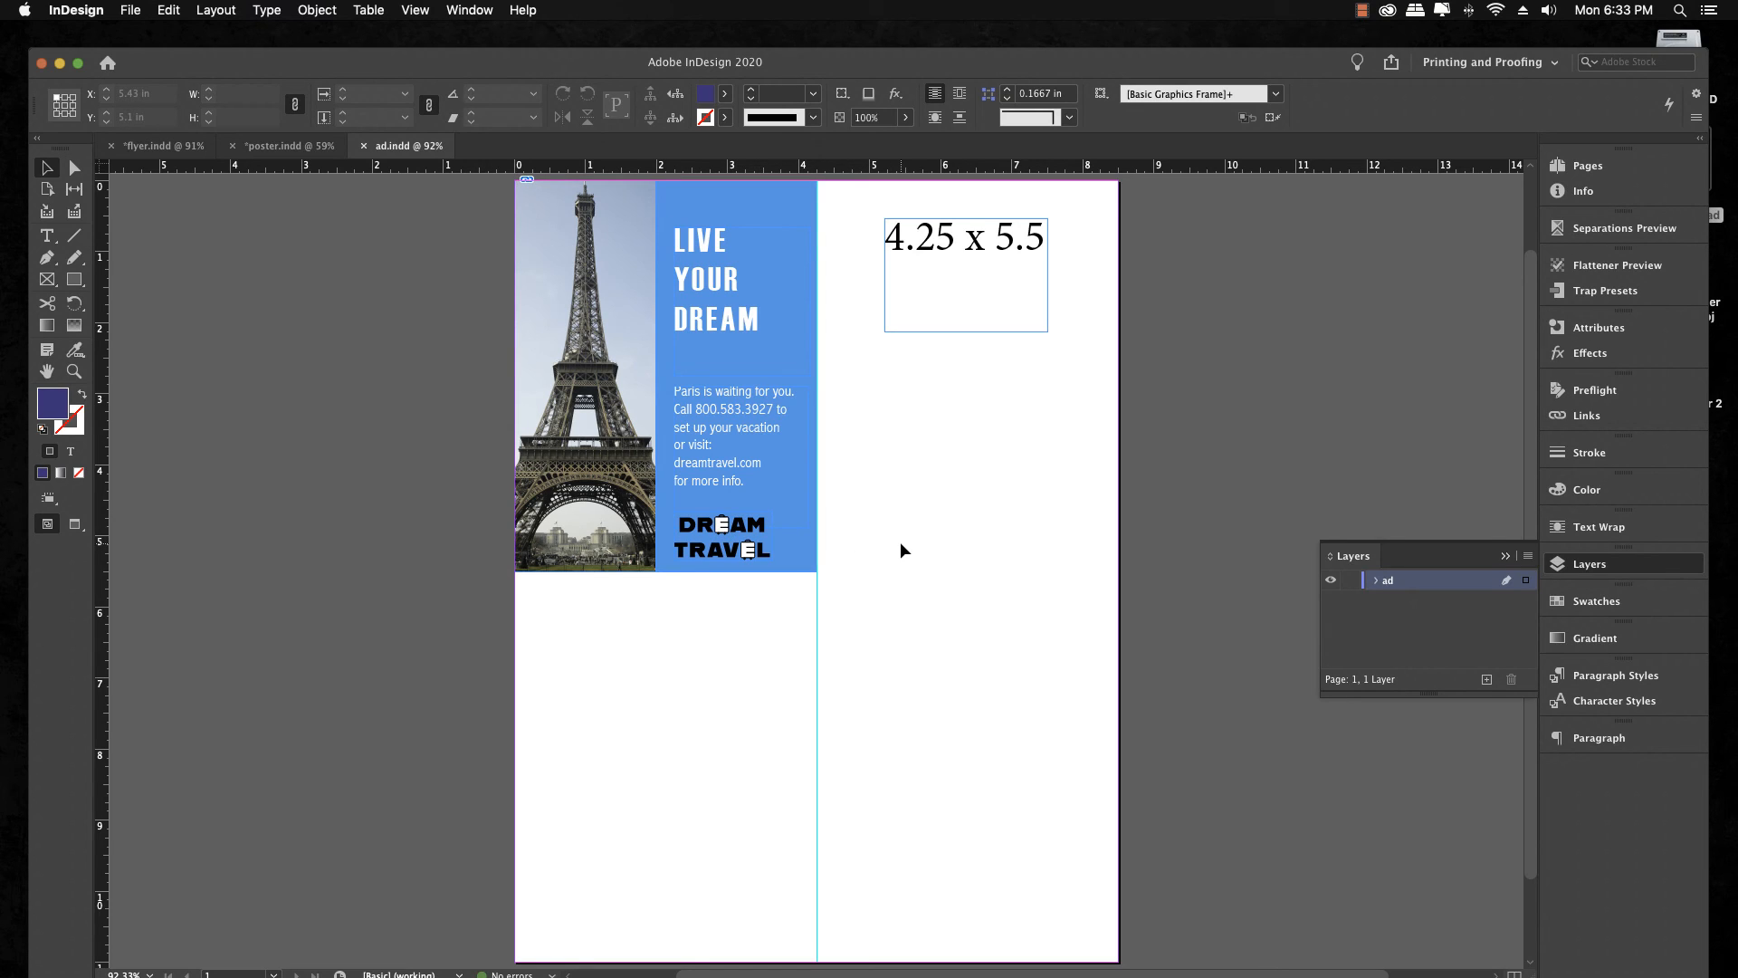
In the poster, hide the original size layer, make the resized layer visible and show the design in preview mode
{"action": "left_click", "coordinate": [292, 148]}
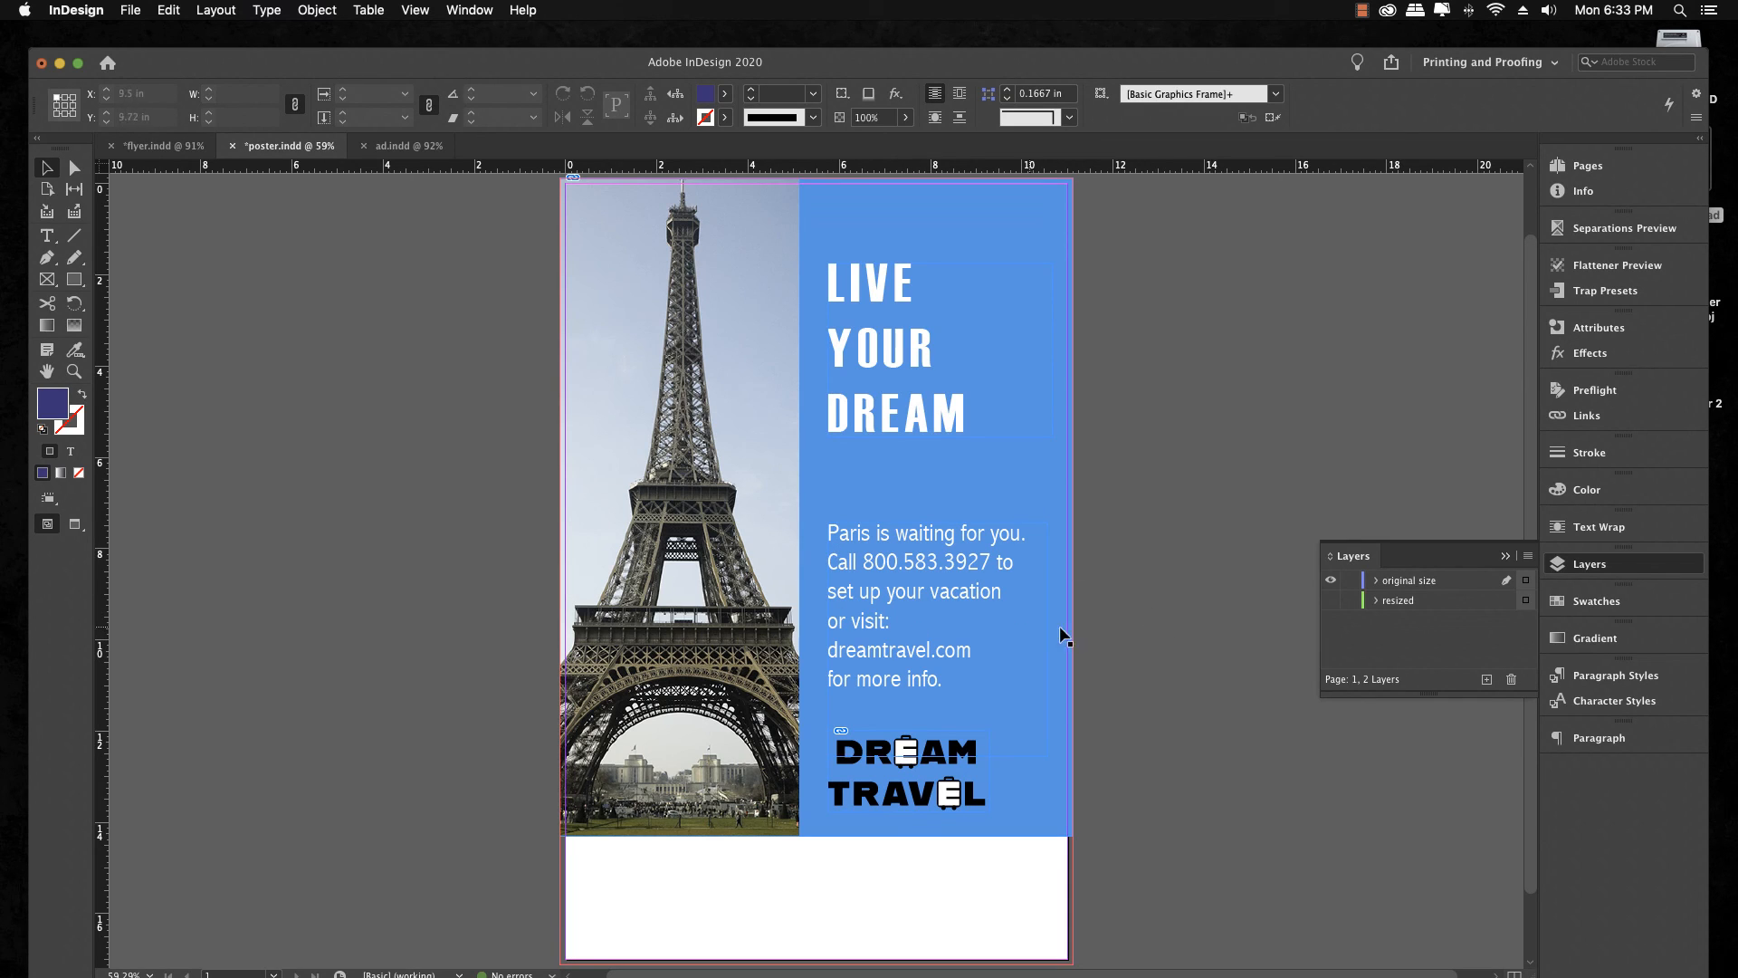
{"action": "left_click", "coordinate": [1331, 580]}
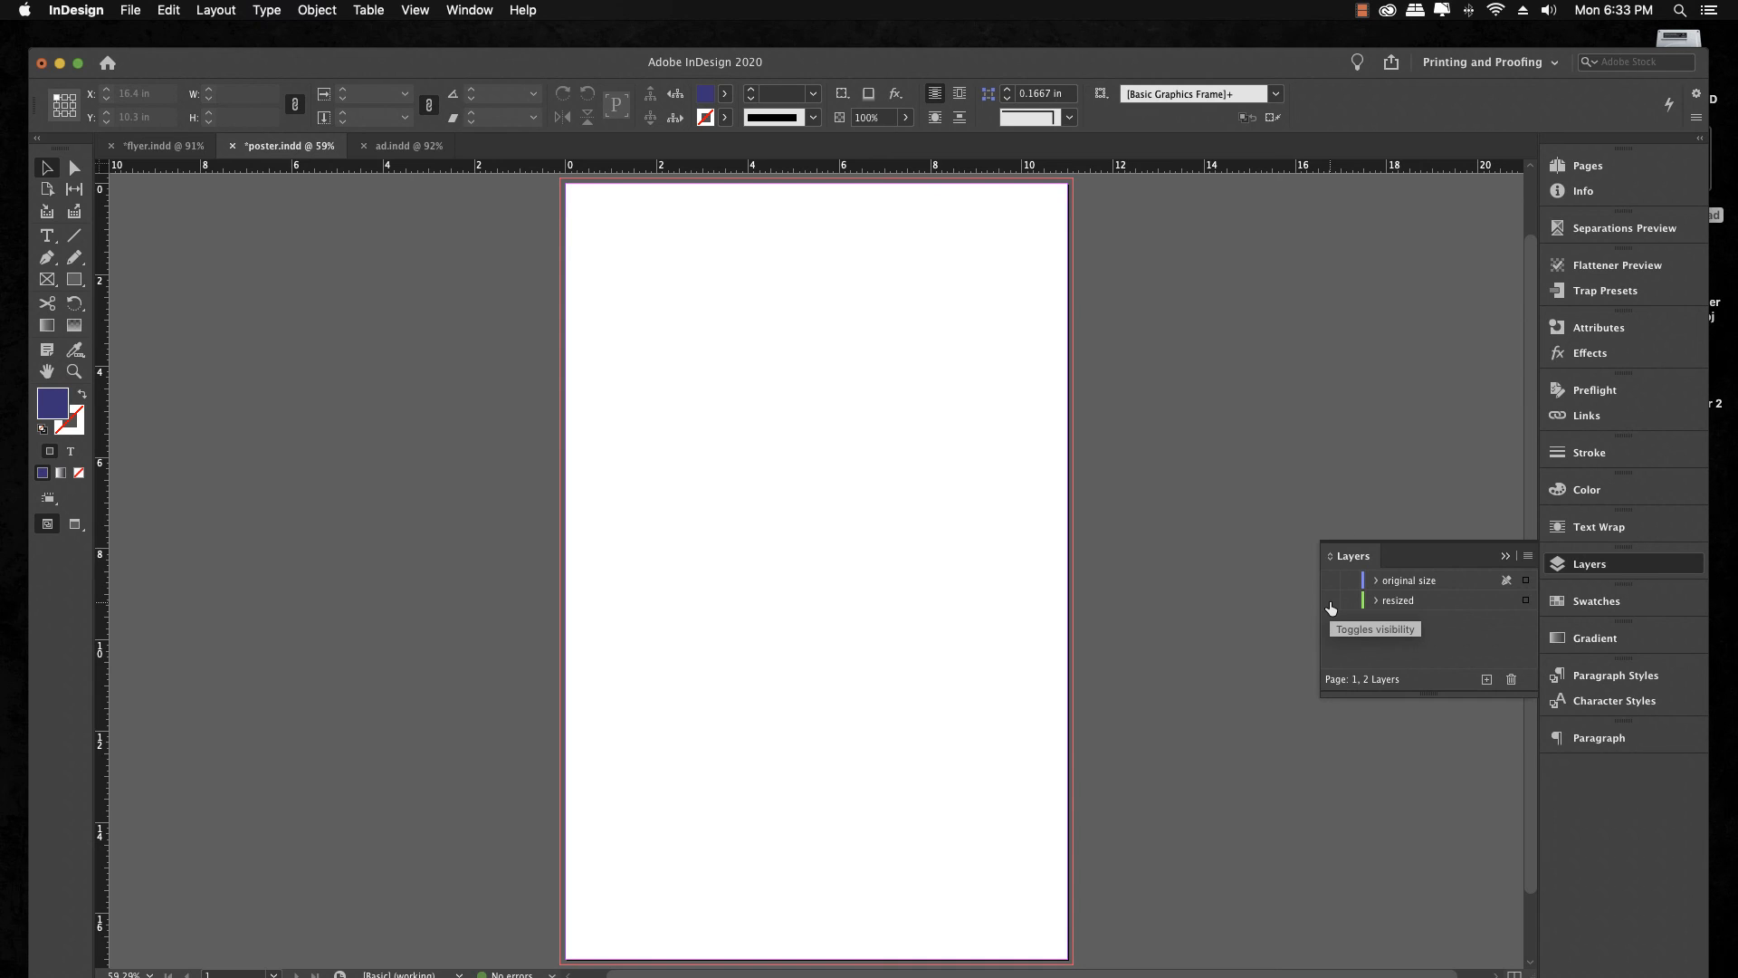
{"action": "left_click", "coordinate": [1330, 601]}
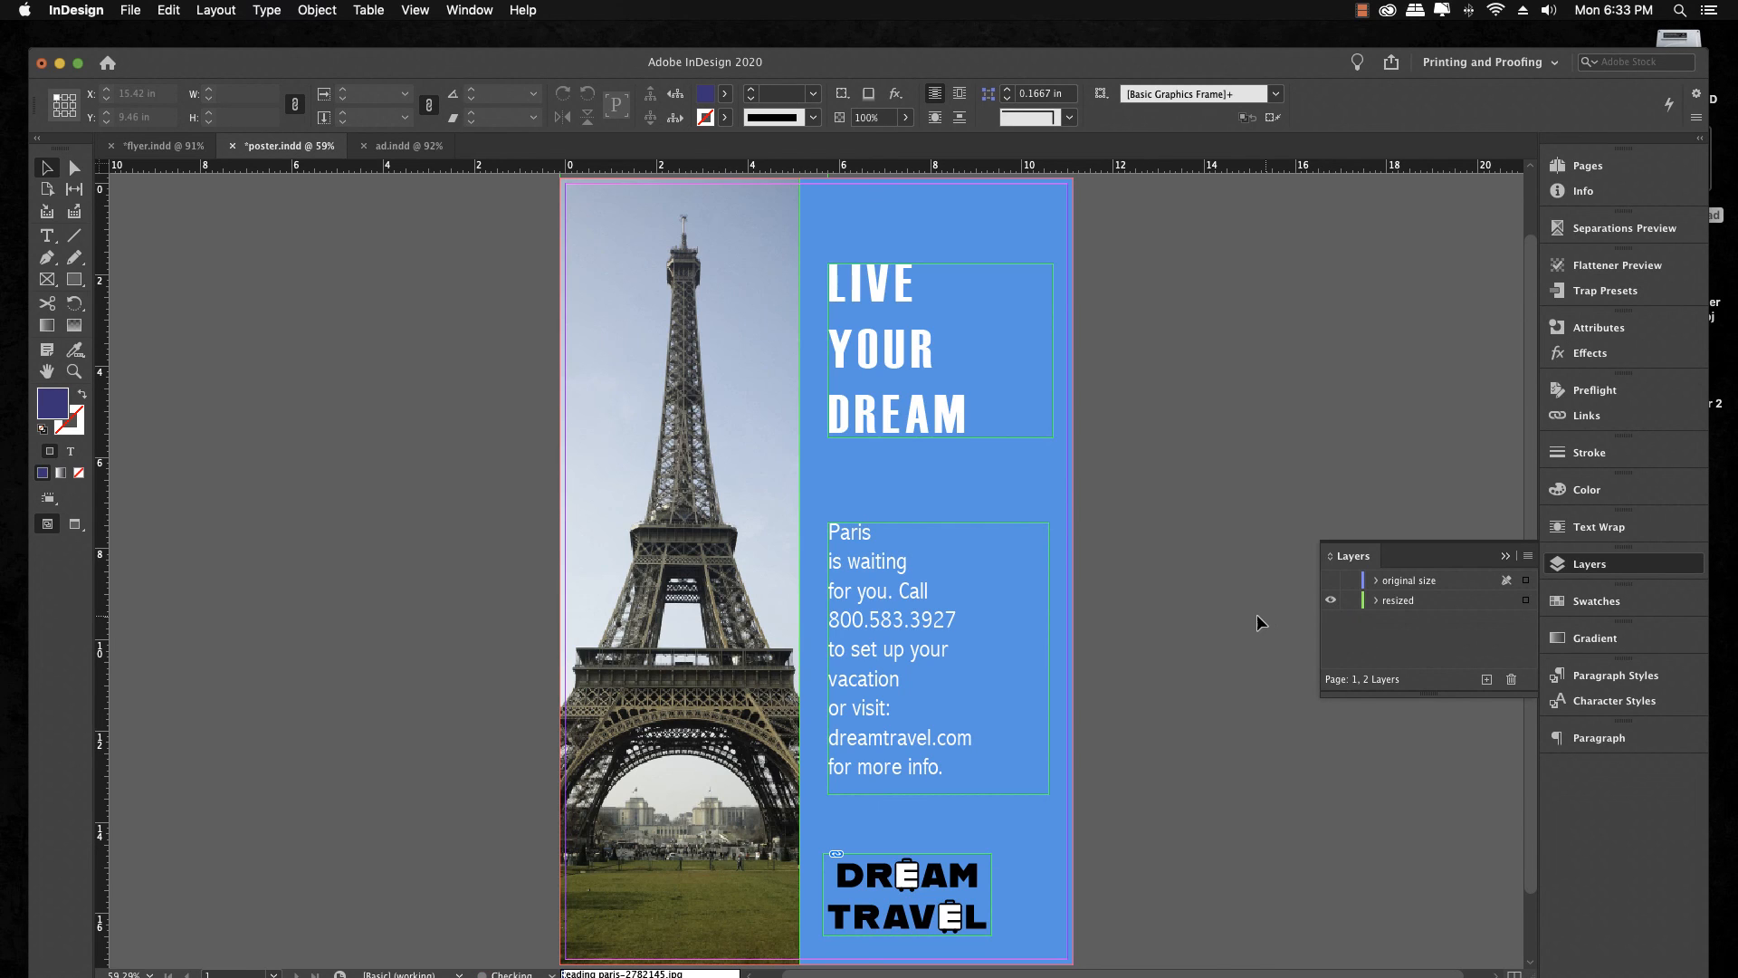
{"action": "key", "text": "w"}
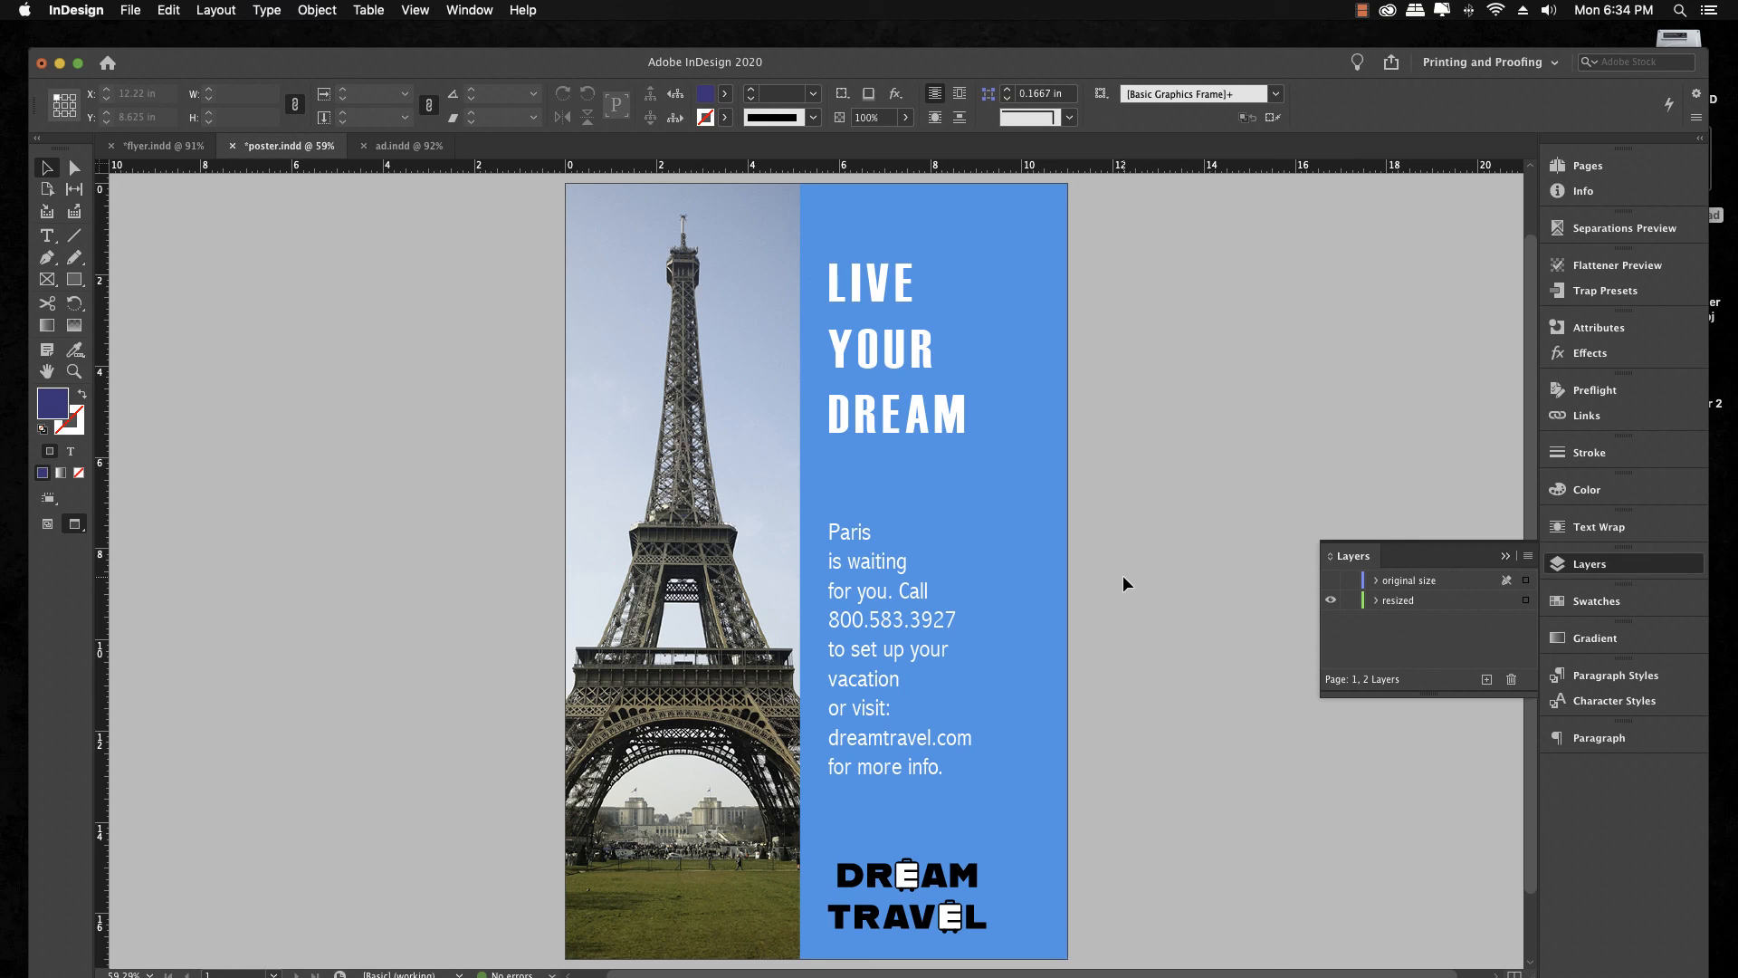
Compare the design across the ad and flyer documents, and return to the poster
{"action": "left_click", "coordinate": [390, 147]}
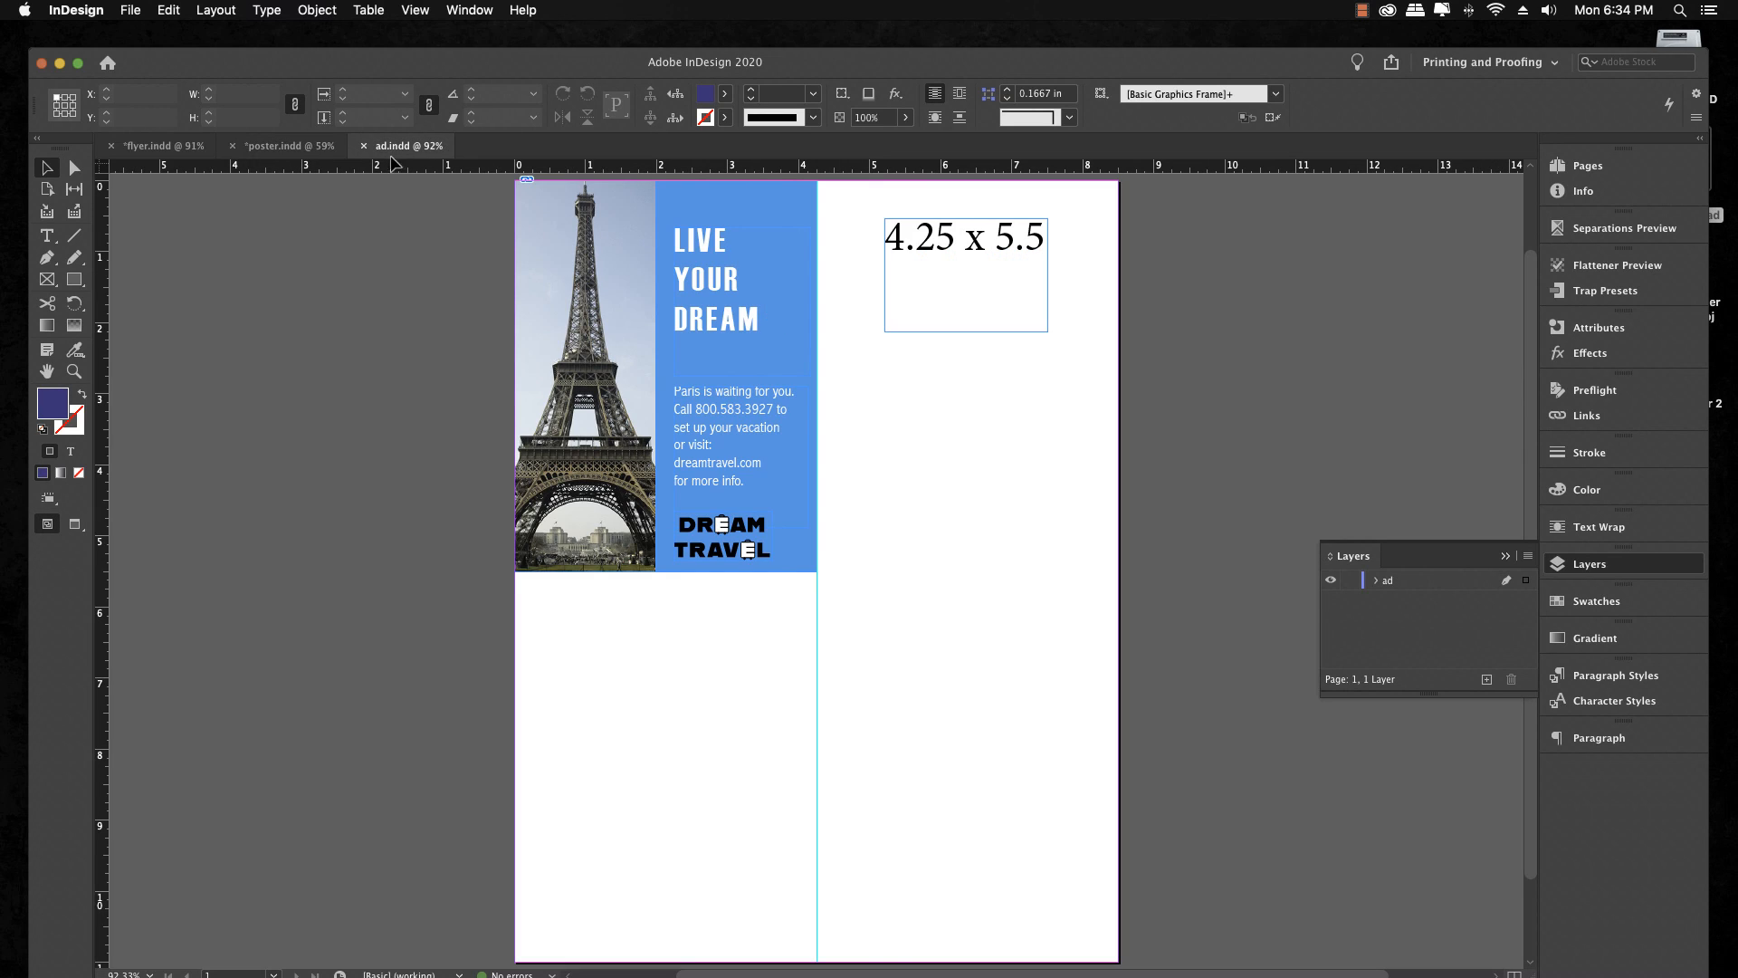
{"action": "left_click", "coordinate": [674, 340]}
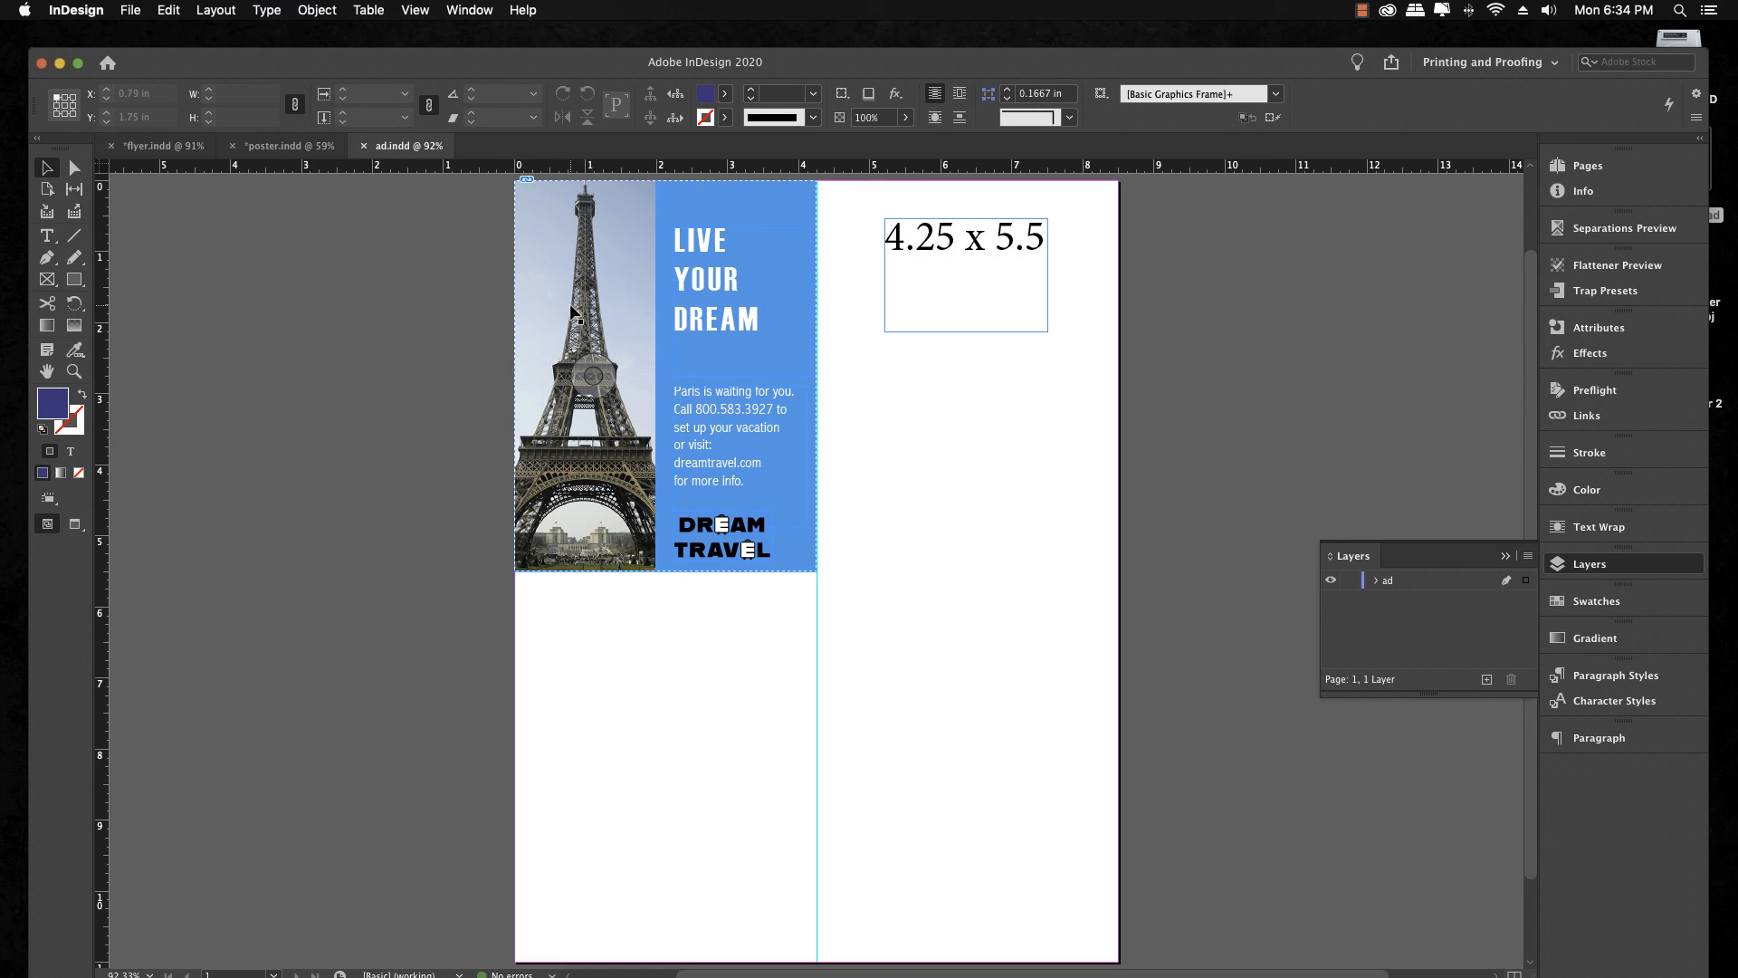
{"action": "left_click", "coordinate": [398, 257]}
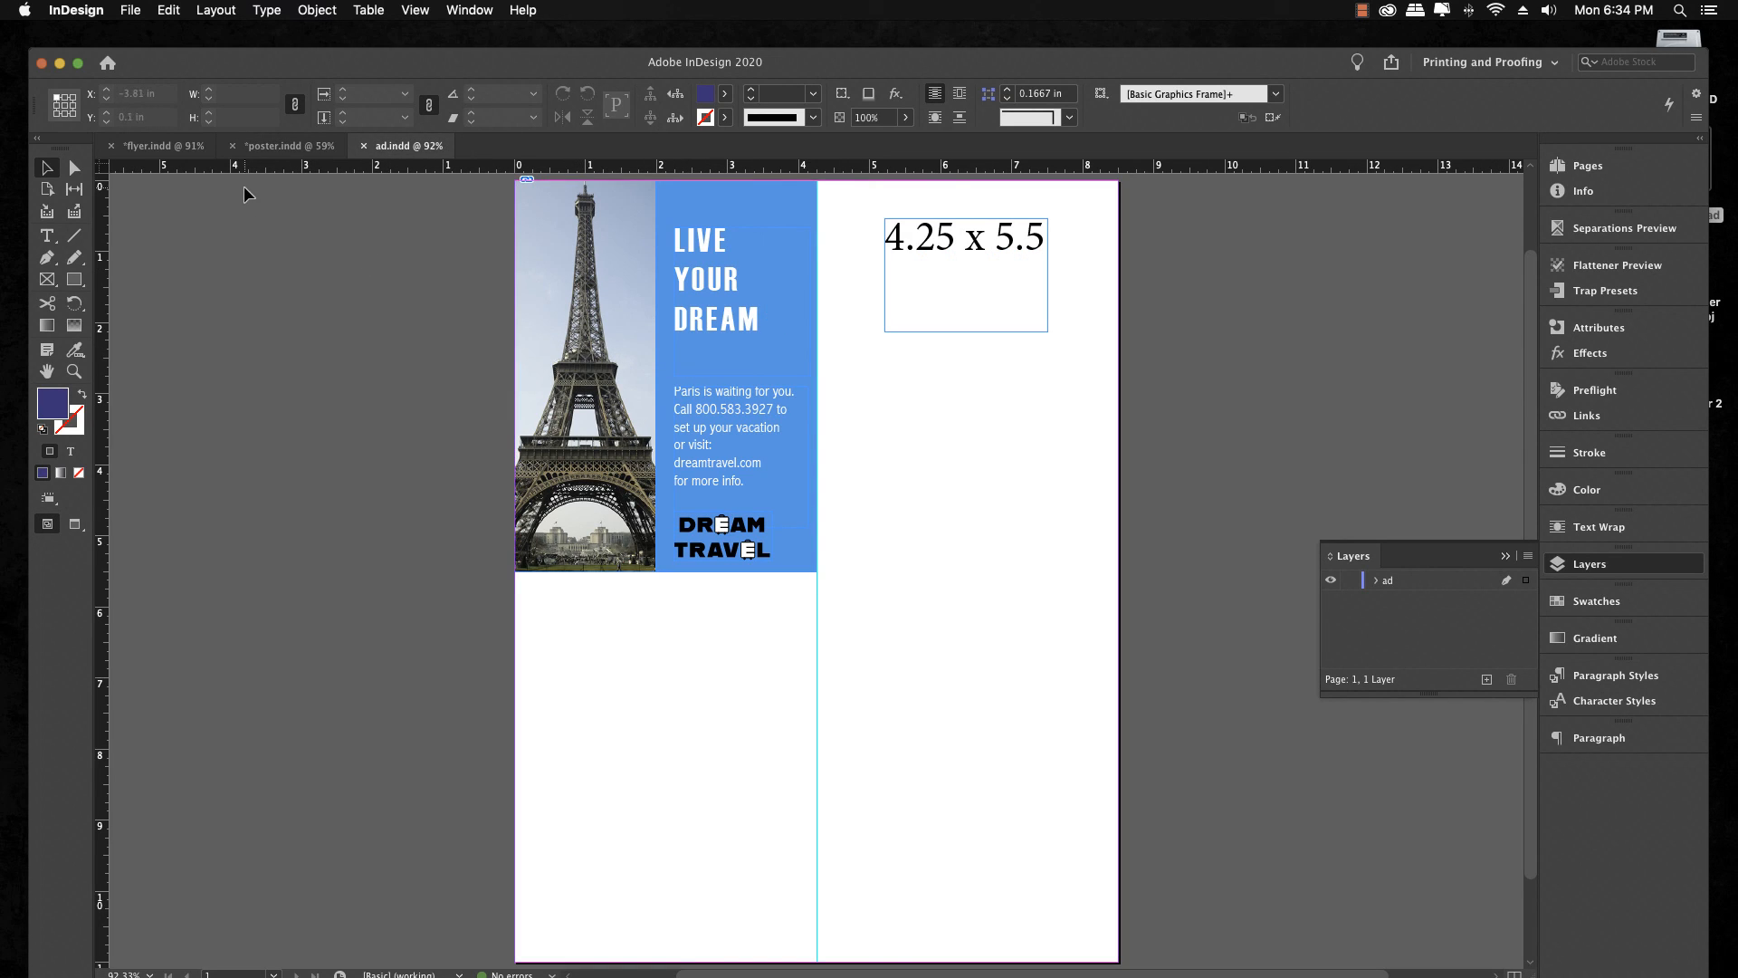
{"action": "left_click", "coordinate": [164, 146]}
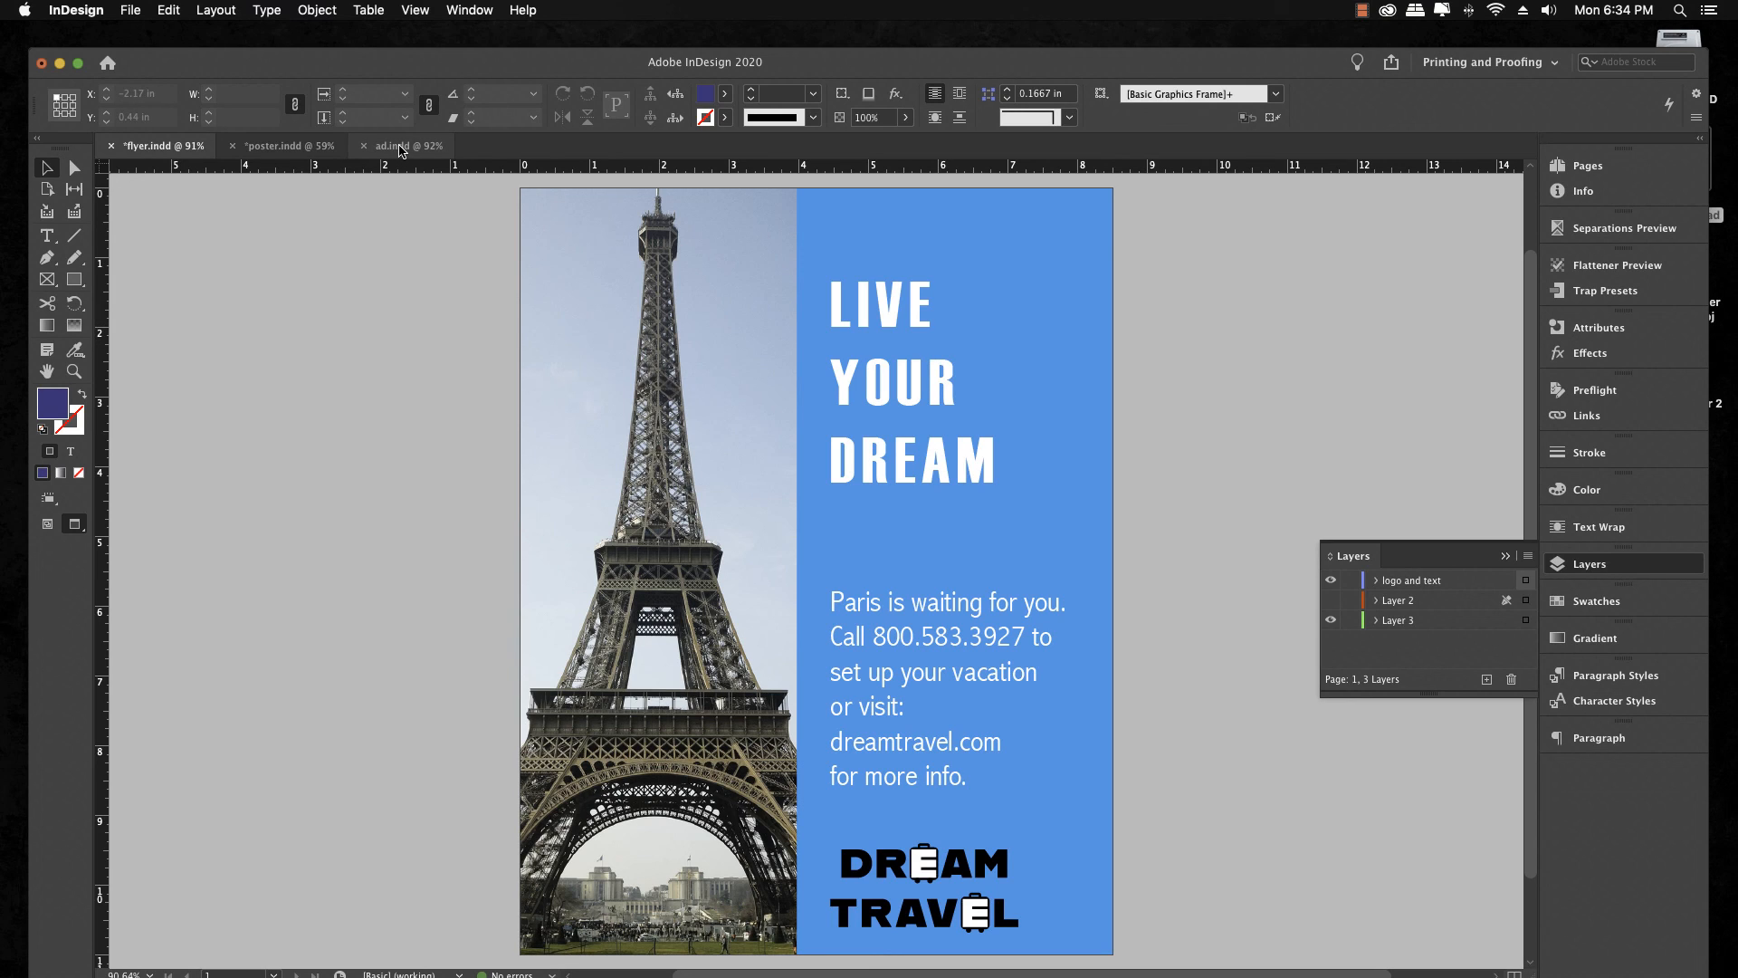
{"action": "left_click", "coordinate": [288, 145]}
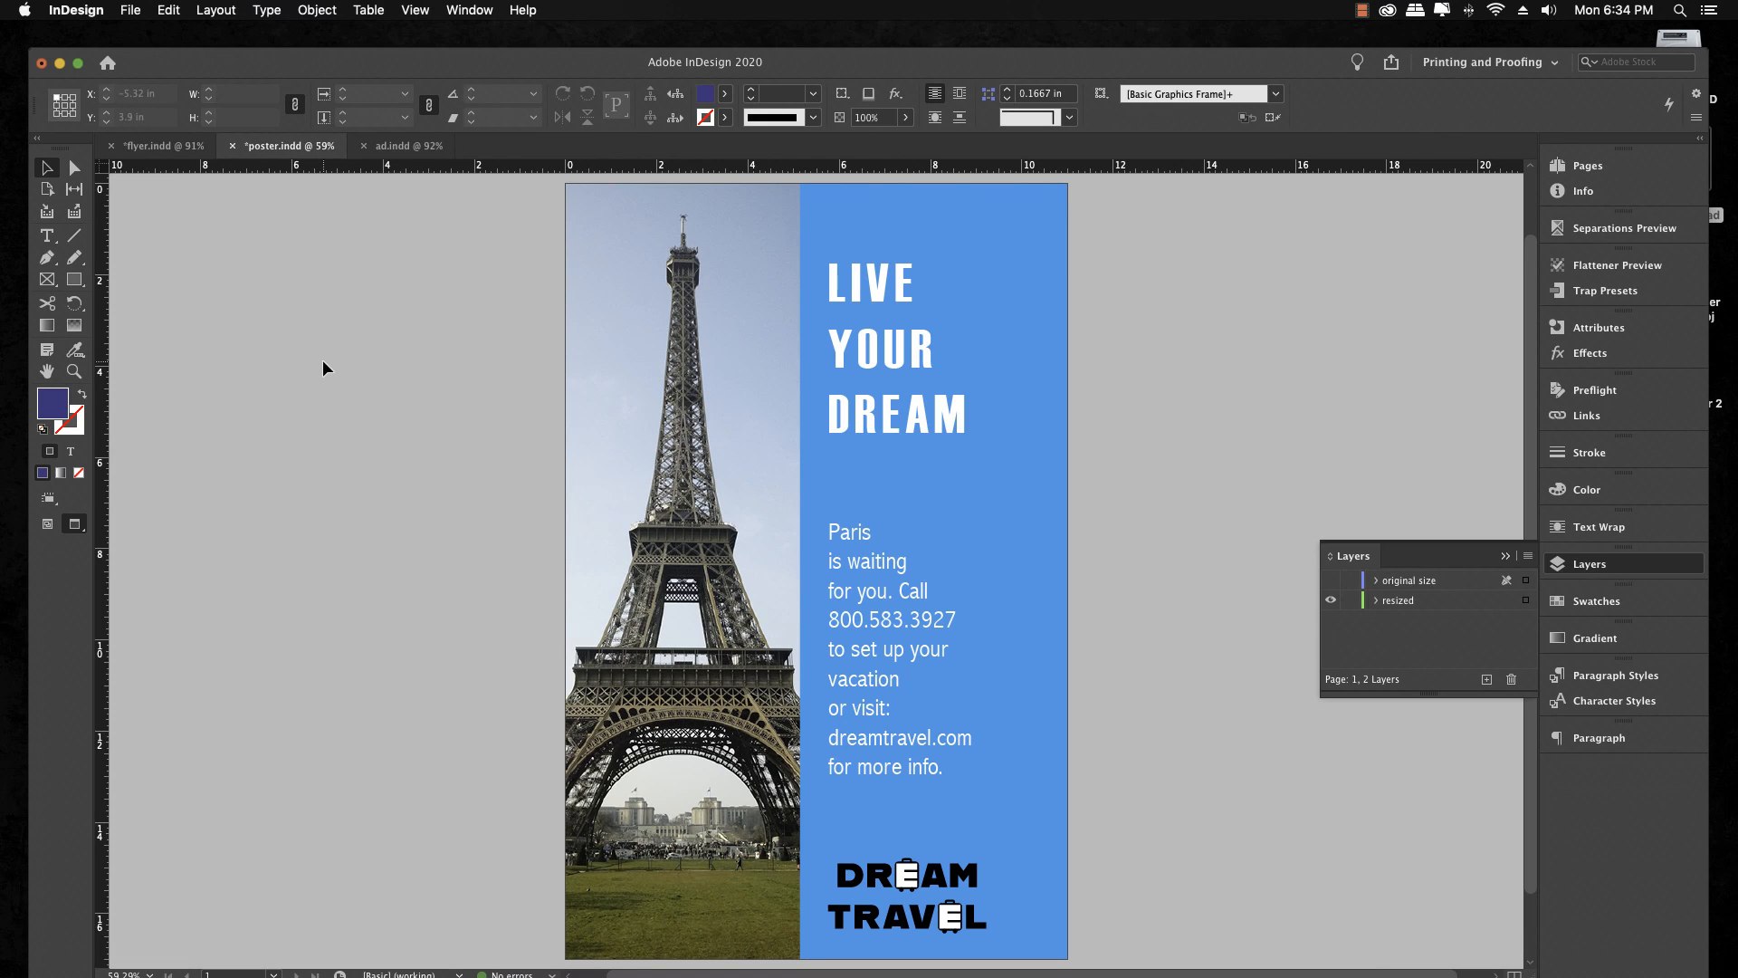